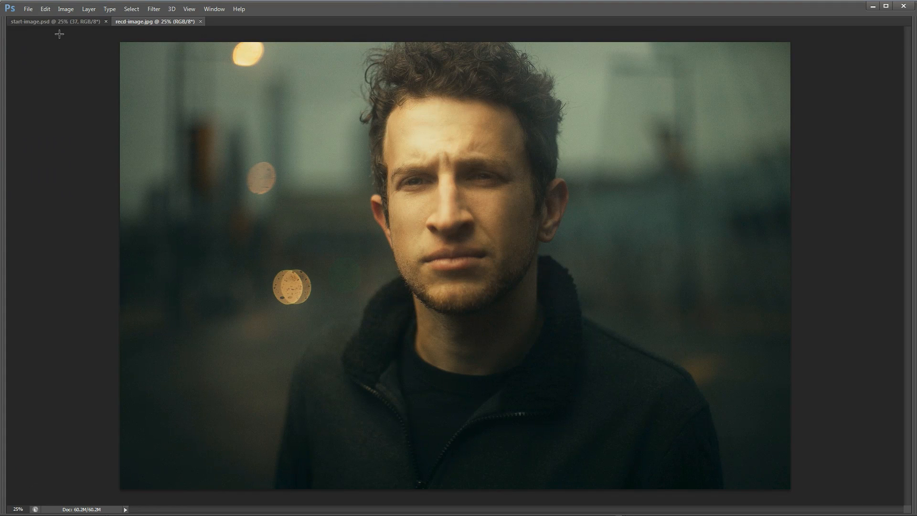
Compare start-image.psd with the finished recd-image.jpg, then show the workspace panels with start-image.psd active
click(67, 23)
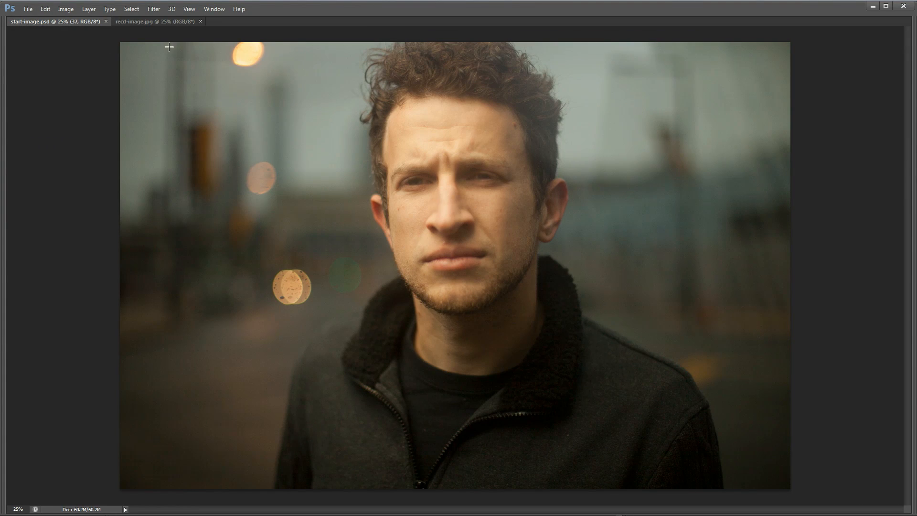
click(157, 23)
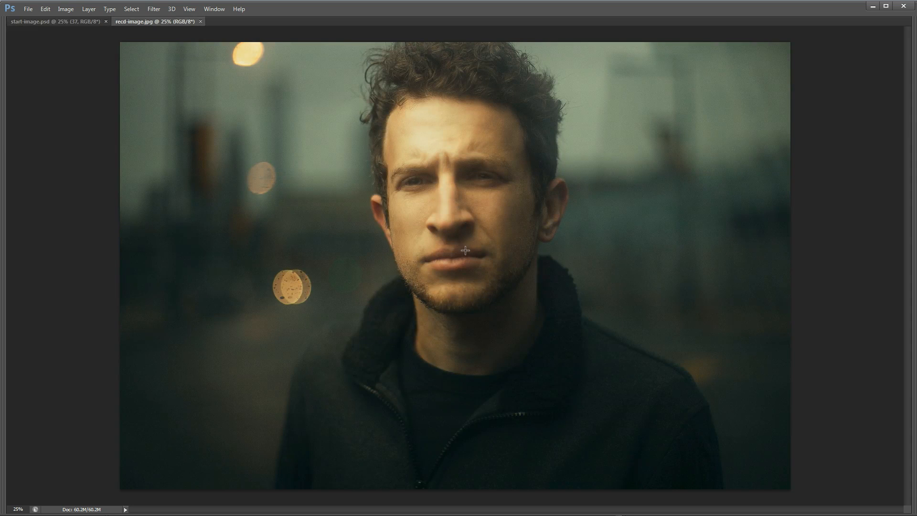
key(Tab)
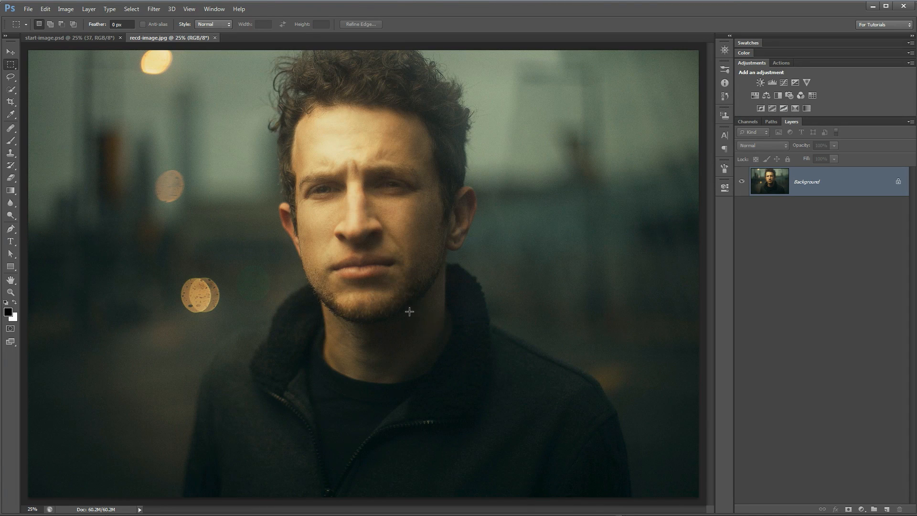
click(109, 38)
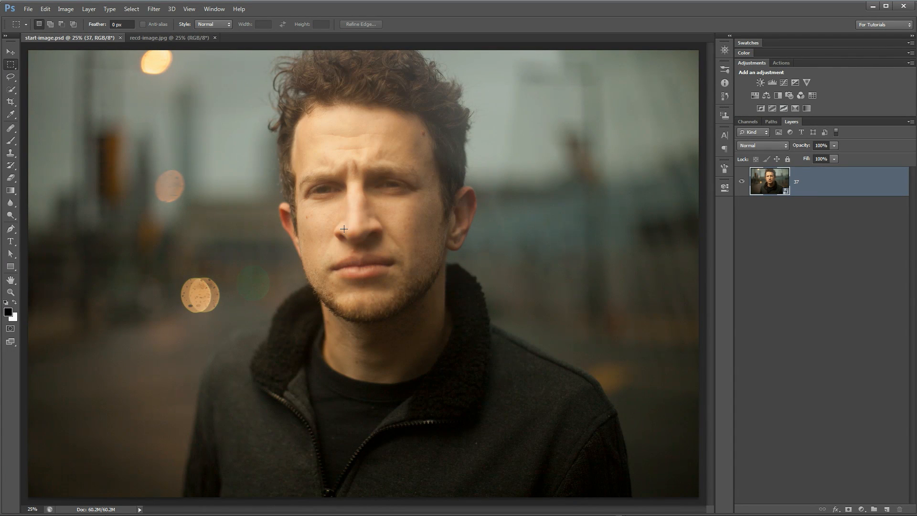
Examine the skin and facial details of start-image.psd at 100%, then fit the whole image back on screen
key(ctrl+1)
scroll(365, 375, up, 5)
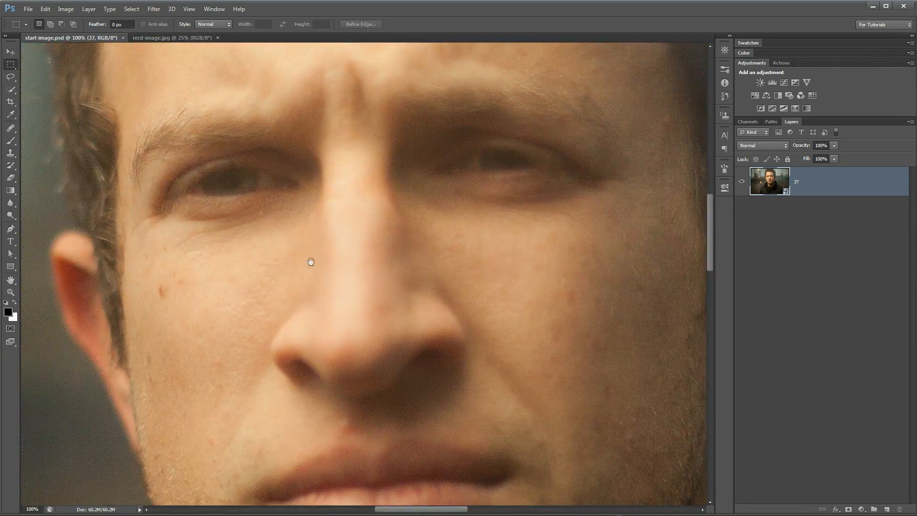
scroll(334, 237, down, 2)
scroll(336, 269, down, 8)
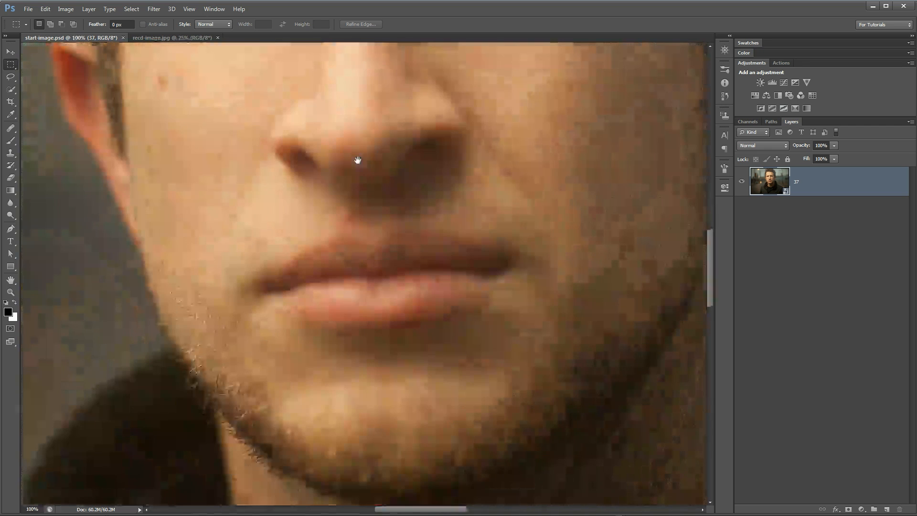
scroll(377, 215, up, 10)
scroll(395, 309, down, 1)
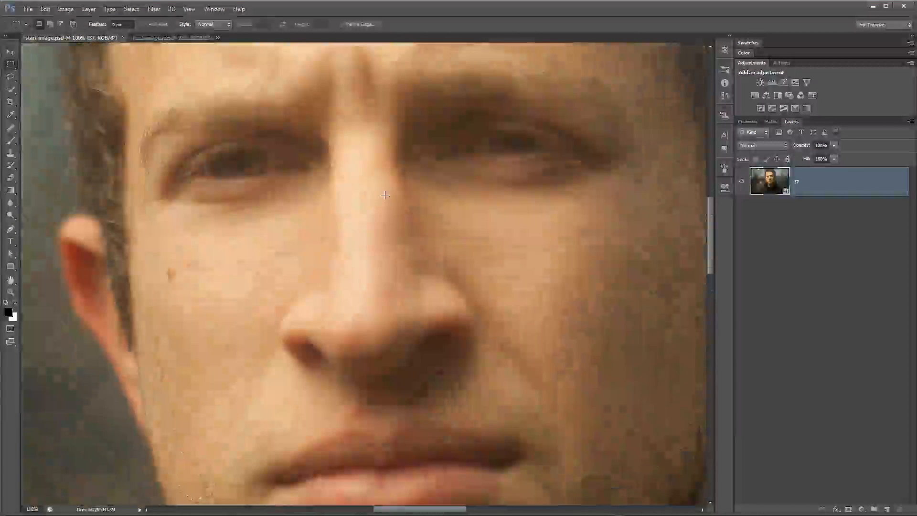
key(ctrl+0)
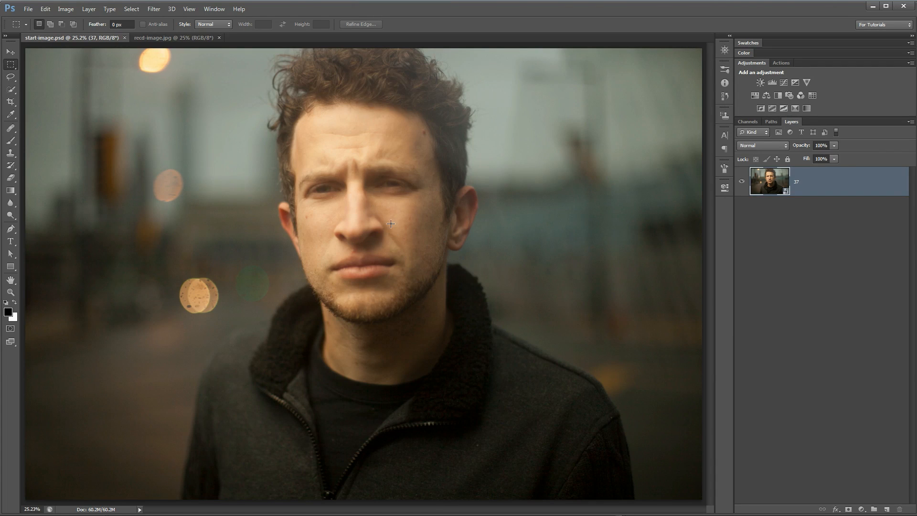
Open smart object layer 37 in Camera Raw and shrink its window to sit inside the workspace
click(12, 51)
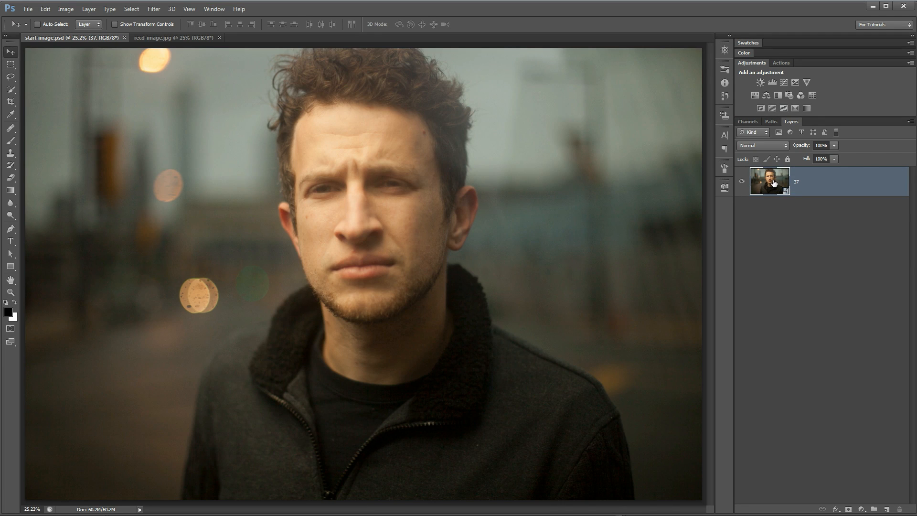
double_click(774, 183)
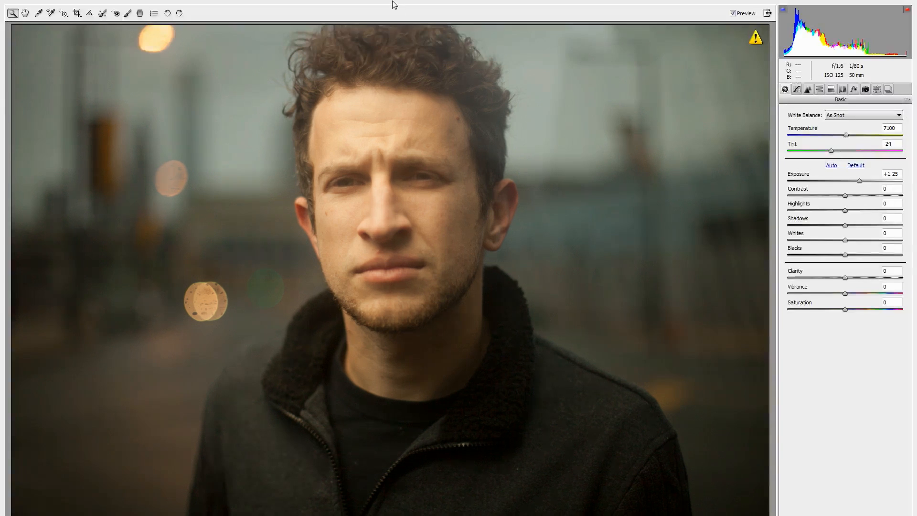
key(f)
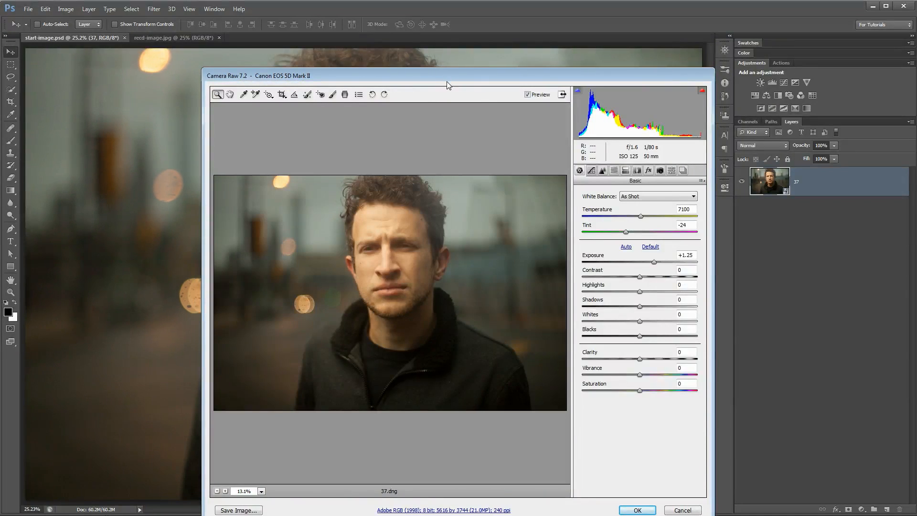
drag(446, 78, 379, 28)
drag(637, 472, 791, 475)
drag(509, 14, 425, 26)
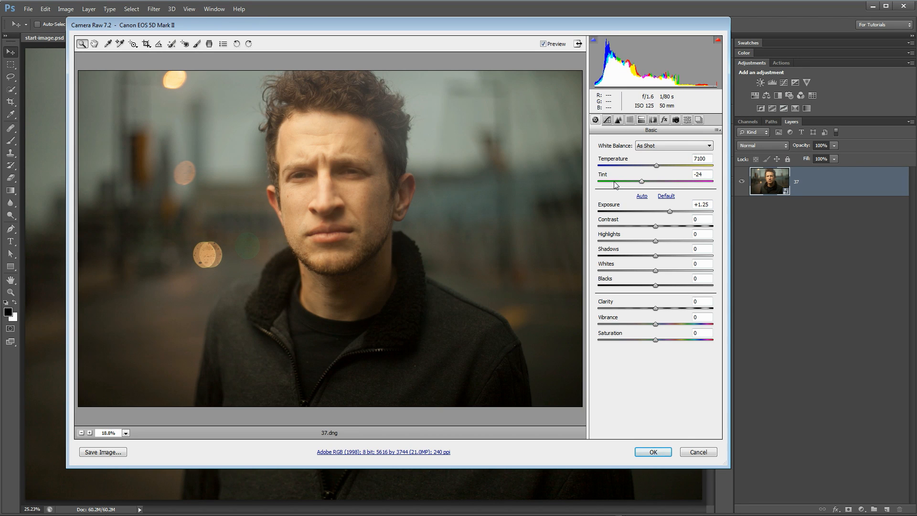
Preview the photo with Exposure at 0, set it back to +1.25, and accept the Camera Raw settings
click(701, 205)
text(0)
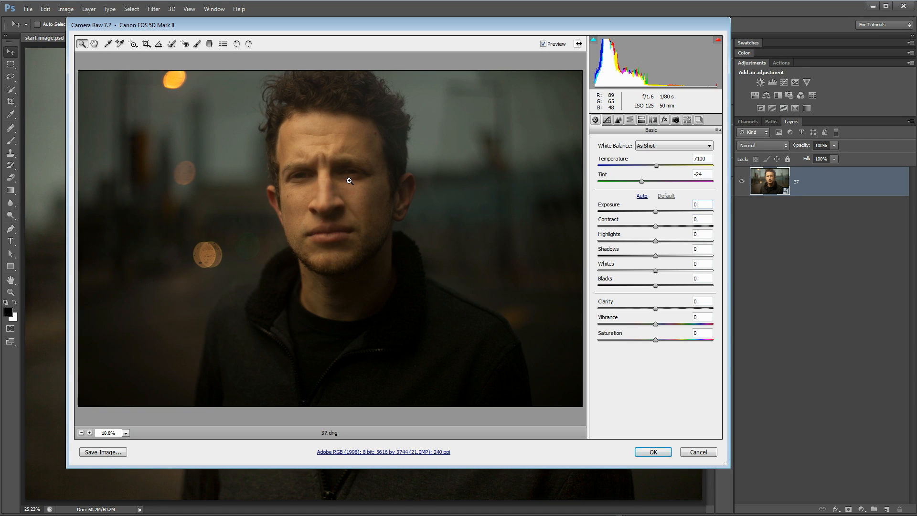
drag(656, 211, 672, 213)
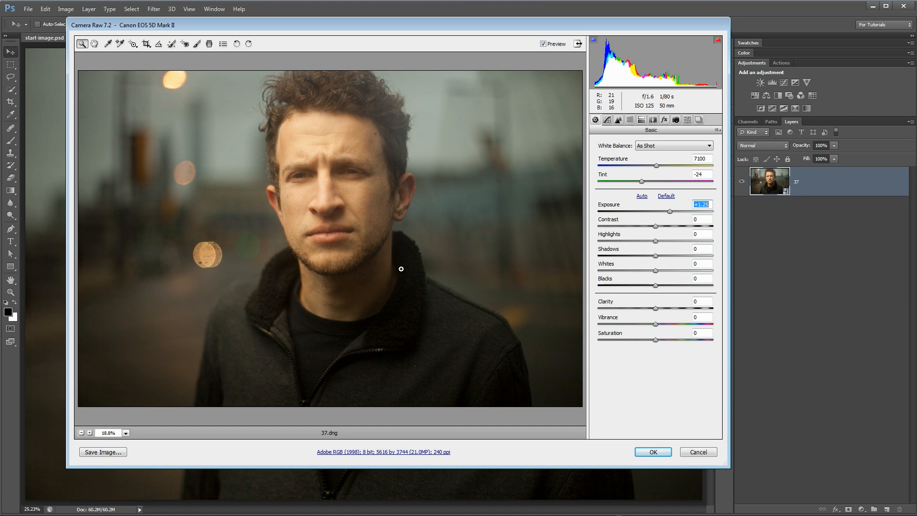
click(650, 452)
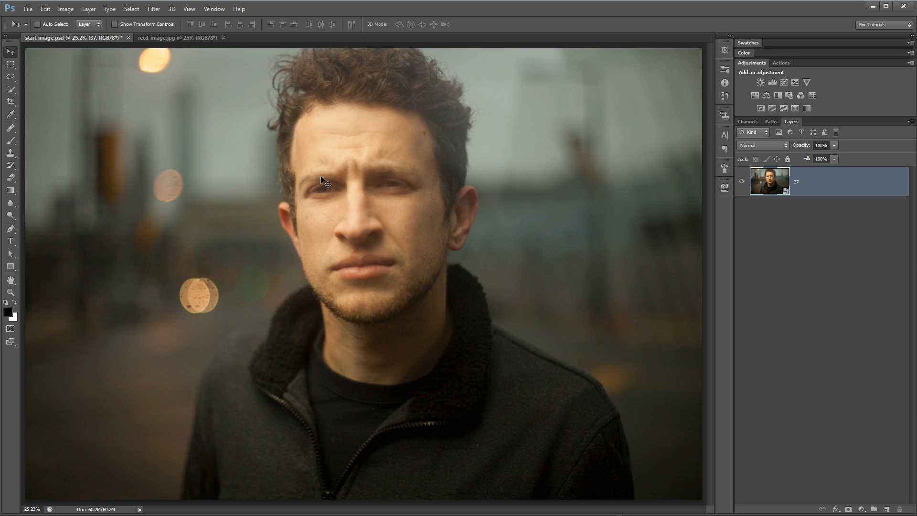
Create an empty layer above the photo and name it Blems
key(ctrl+shift+alt+n)
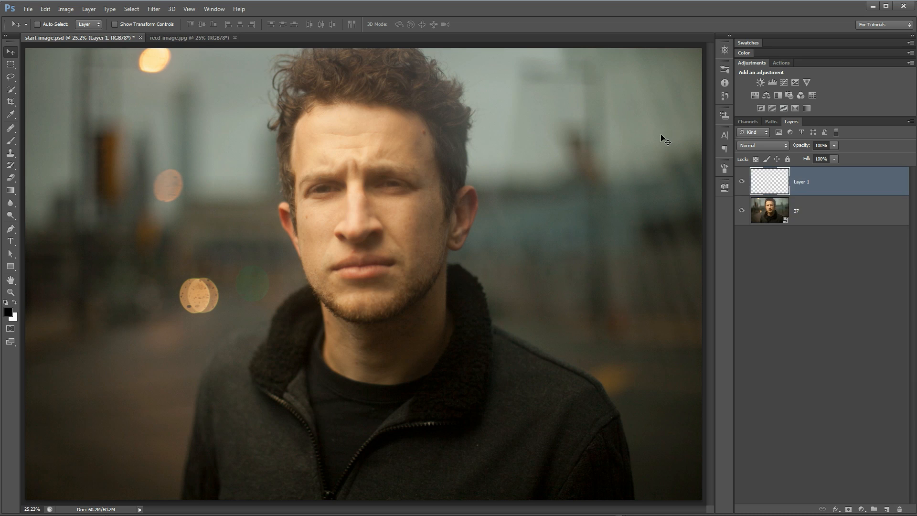
double_click(804, 183)
text(Blems)
key(Return)
Rename photo layer 37 as SmartObject
key(z)
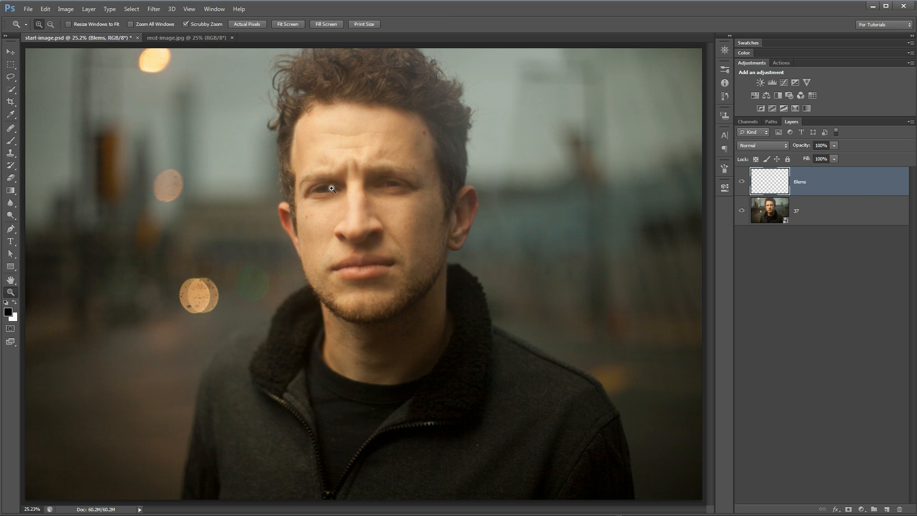
drag(332, 189, 428, 197)
drag(448, 160, 413, 236)
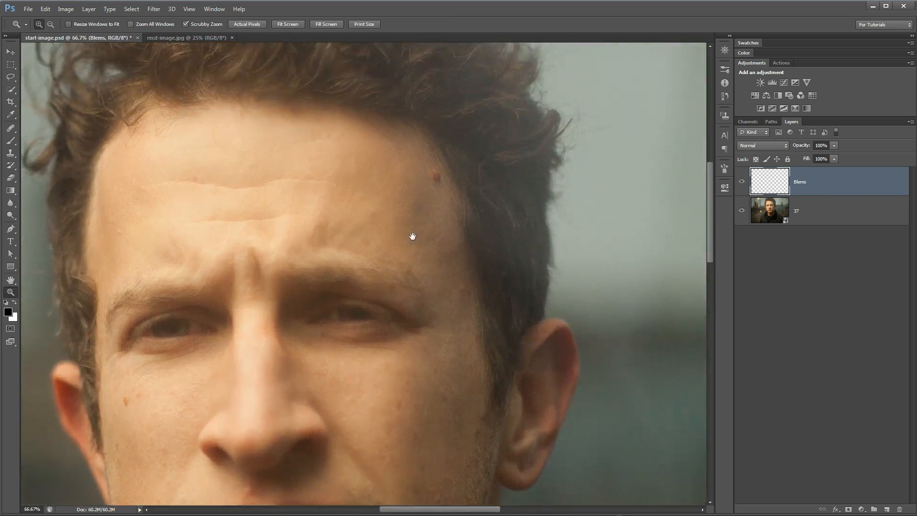
drag(352, 191, 415, 85)
click(799, 210)
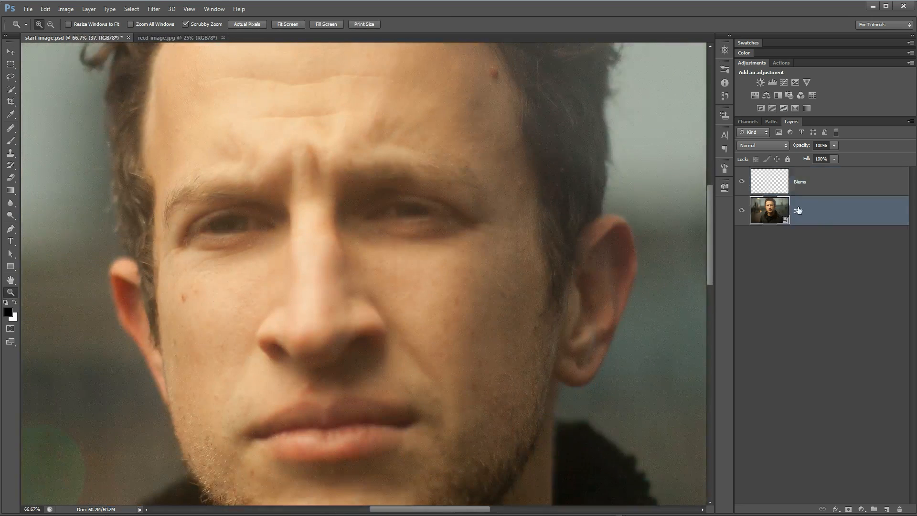
double_click(797, 210)
text(SmartObject)
key(Return)
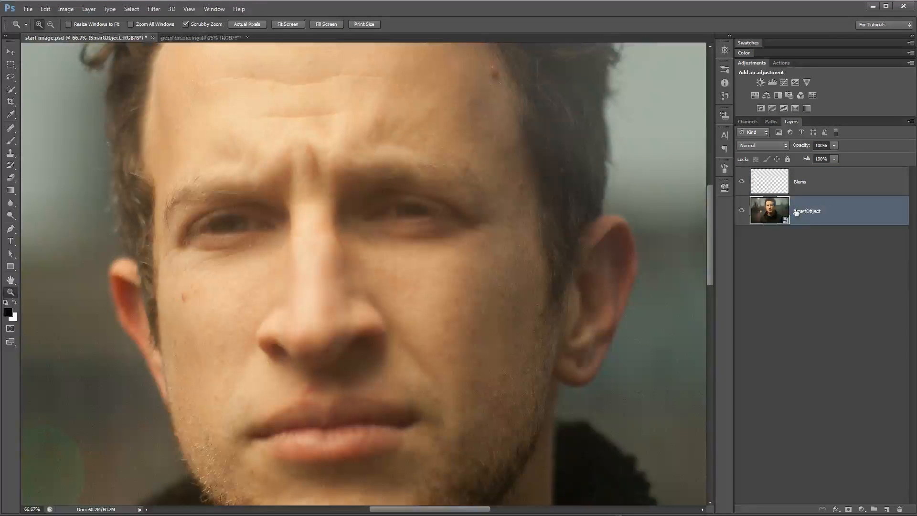
Try to retouch the skin between the eyebrows with the Healing Brush directly on the SmartObject layer, declining rasterization
click(10, 128)
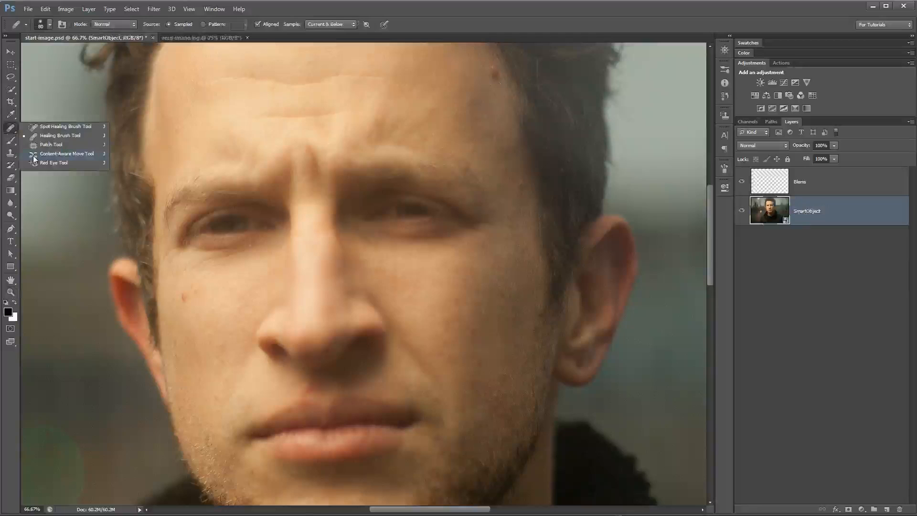
click(64, 136)
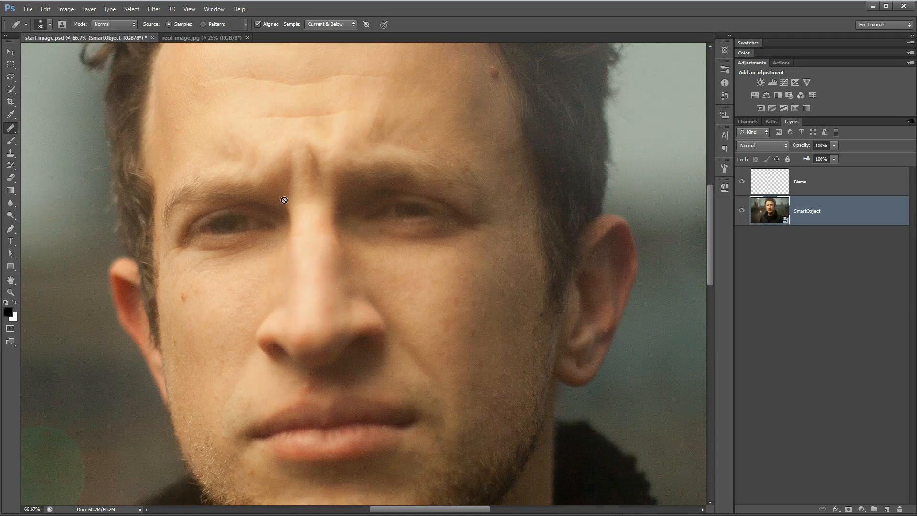
click(306, 148)
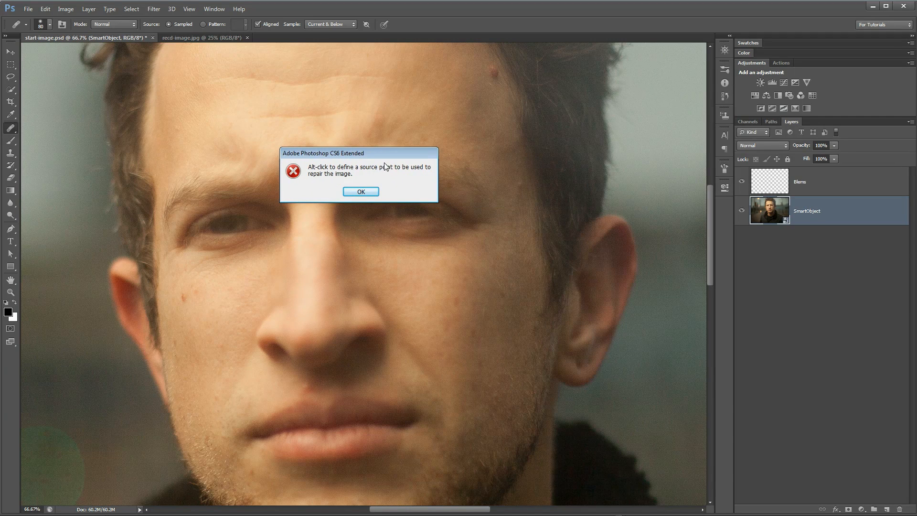
click(359, 191)
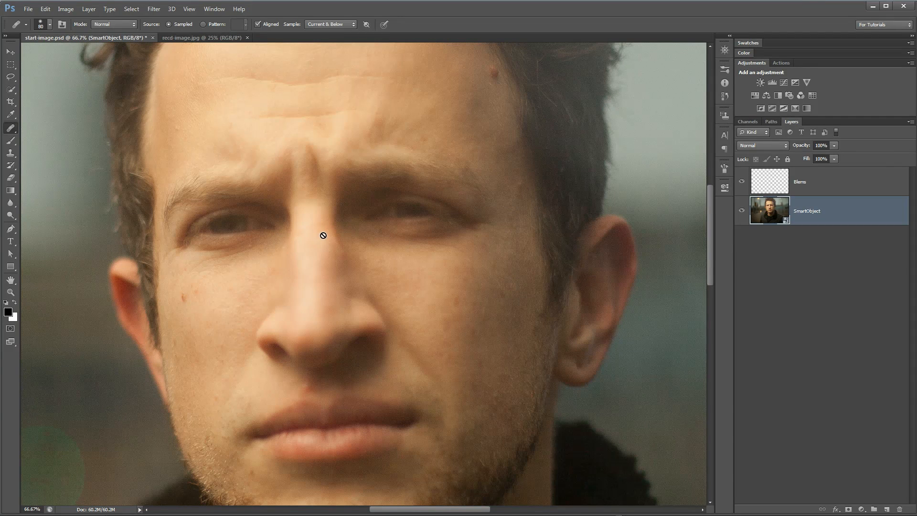
alt+click(303, 158)
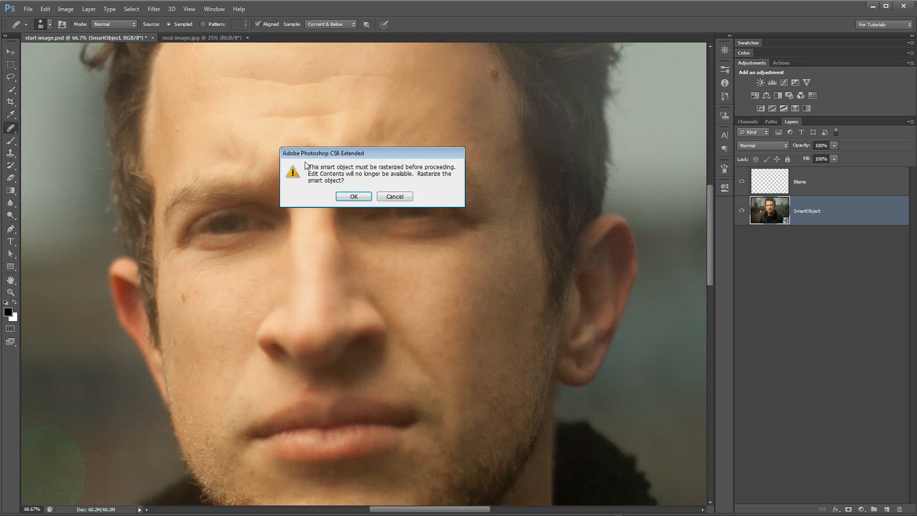
click(385, 198)
click(358, 192)
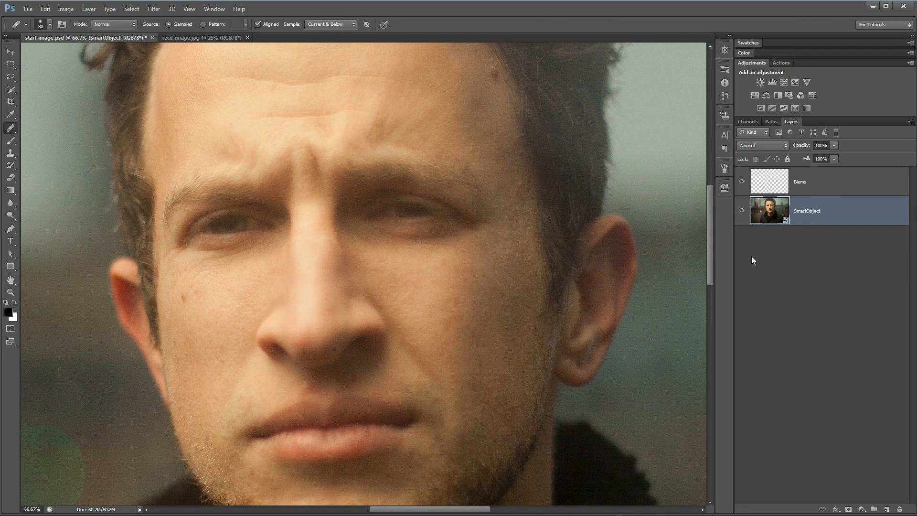
Make the Blems layer active and set the Healing Brush to sample Current & Below
click(786, 184)
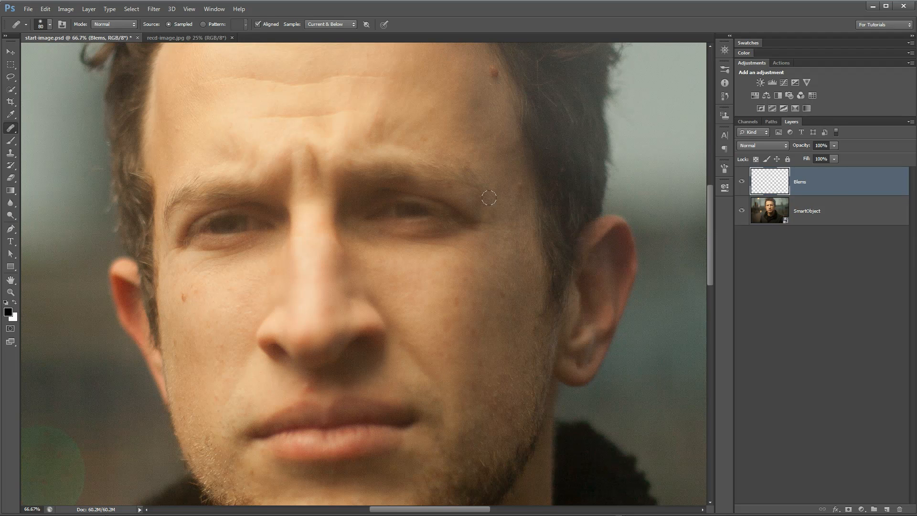
right_click(13, 131)
click(81, 139)
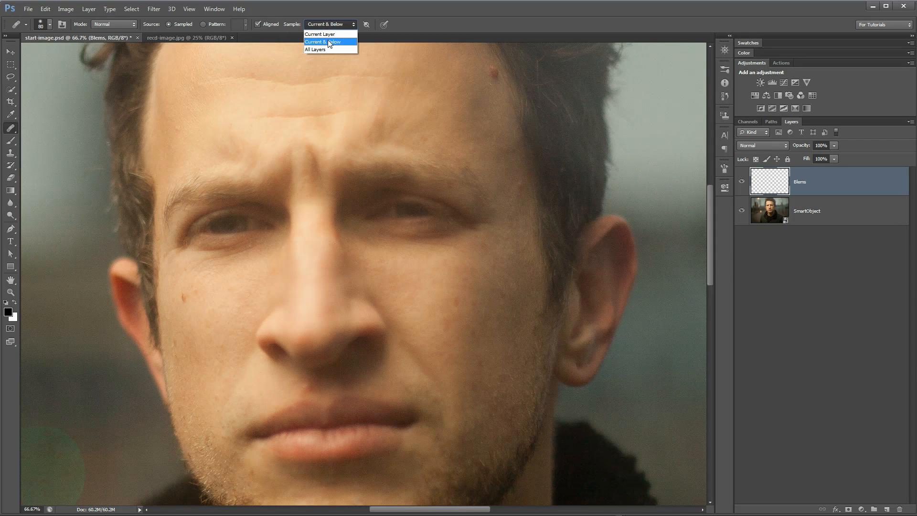
click(329, 42)
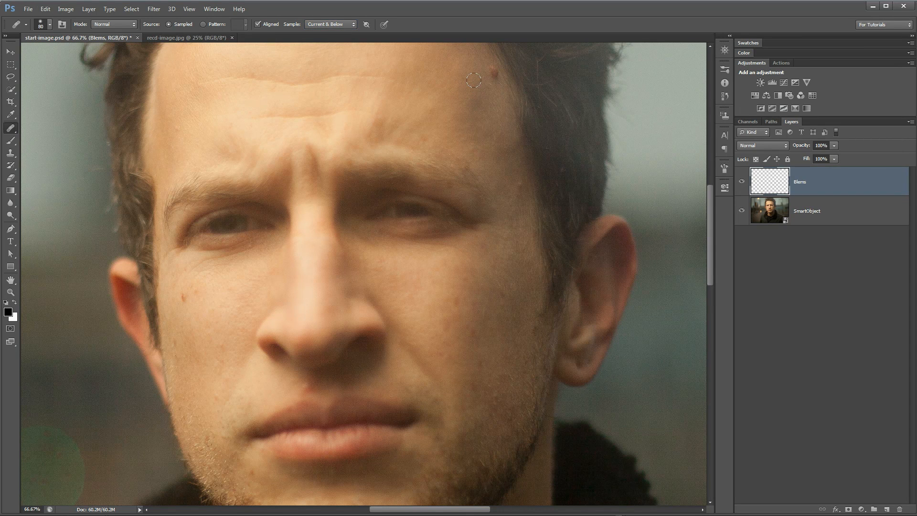
Heal the dark mole at the forehead's hairline and compare the result with the Blems layer hidden and shown
scroll(483, 102, up, 3)
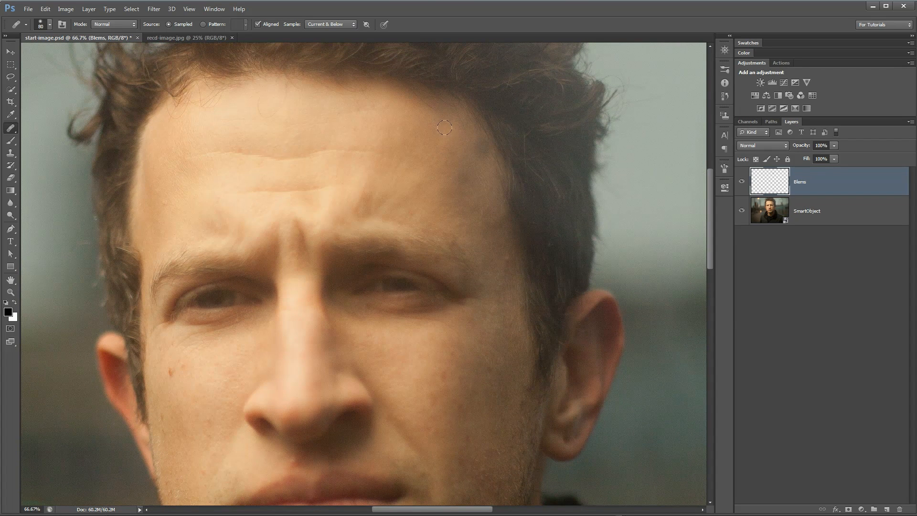
click(742, 181)
click(742, 182)
Heal the small blemishes across the forehead and the cheek beside the jaw with the Healing Brush on the Blems layer
drag(357, 196, 427, 163)
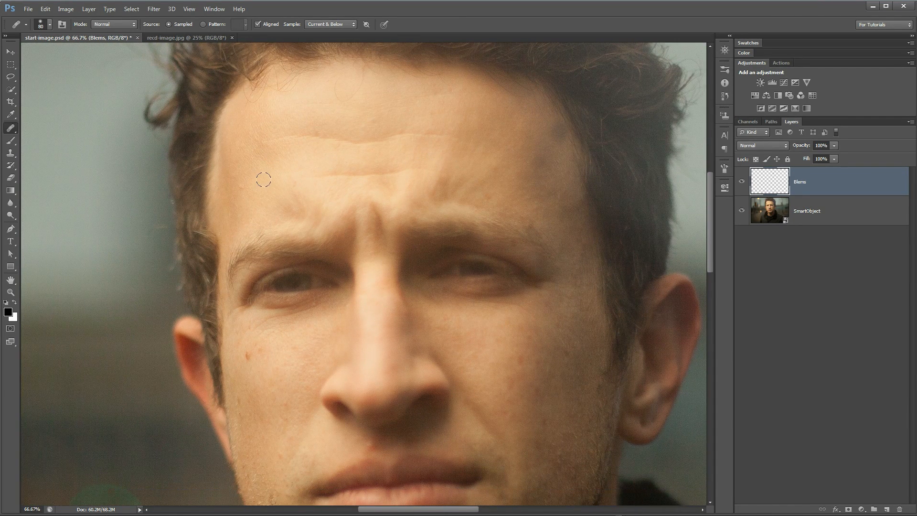
click(241, 186)
drag(401, 153, 406, 196)
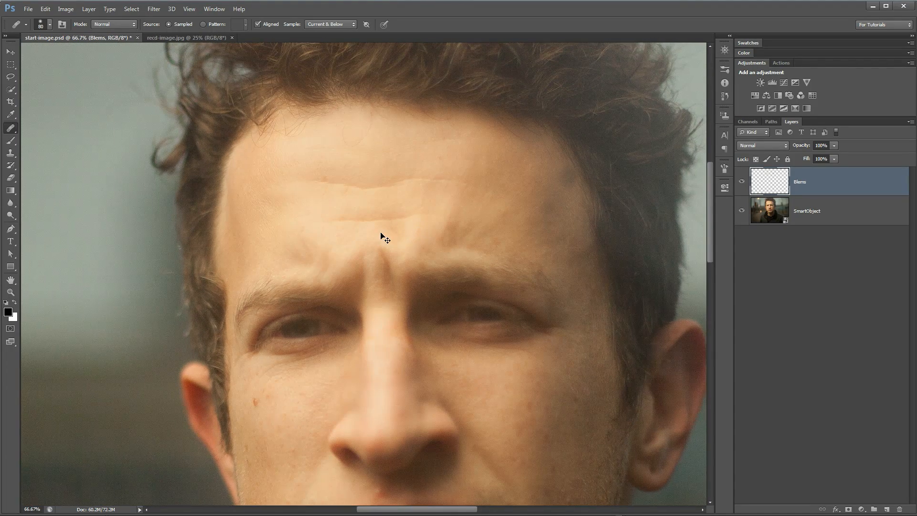
scroll(379, 233, up, 1)
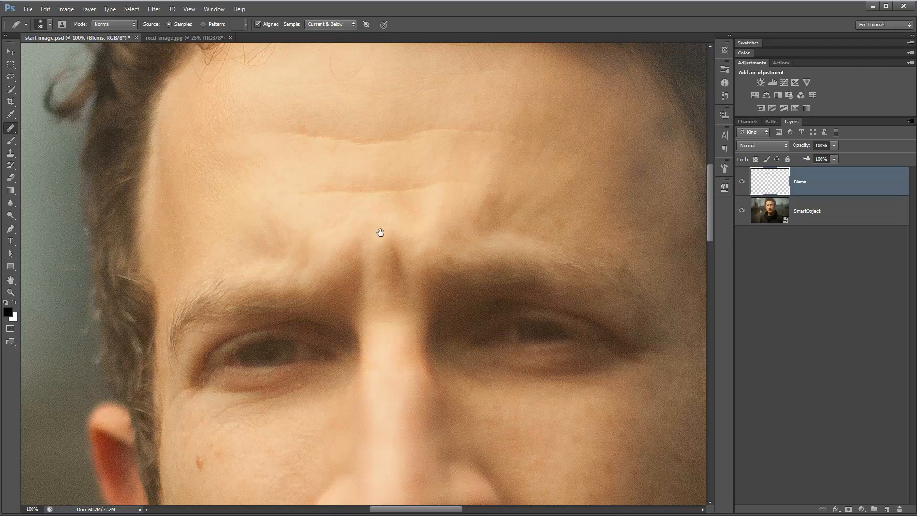
mouse_move(380, 232)
mouse_down()
mouse_move(469, 239)
mouse_move(494, 340)
mouse_move(494, 426)
mouse_up()
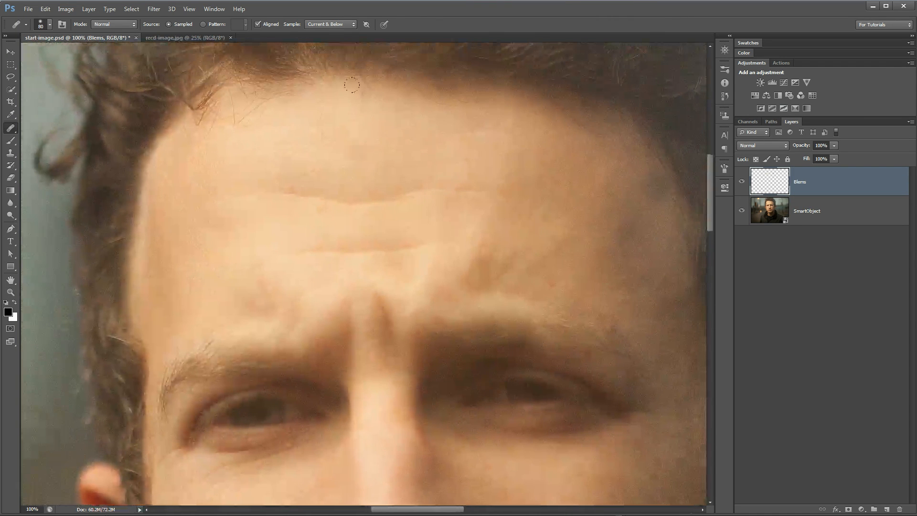
click(367, 98)
alt+click(306, 113)
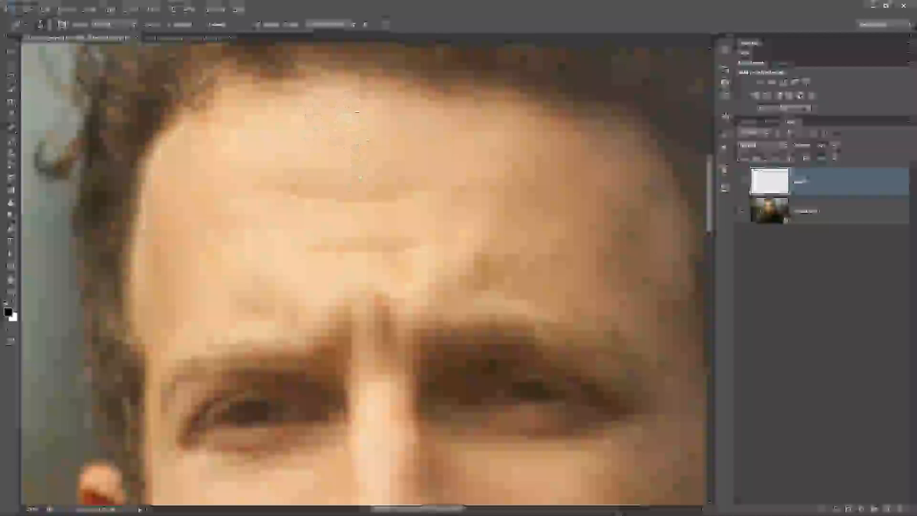
alt+click(287, 164)
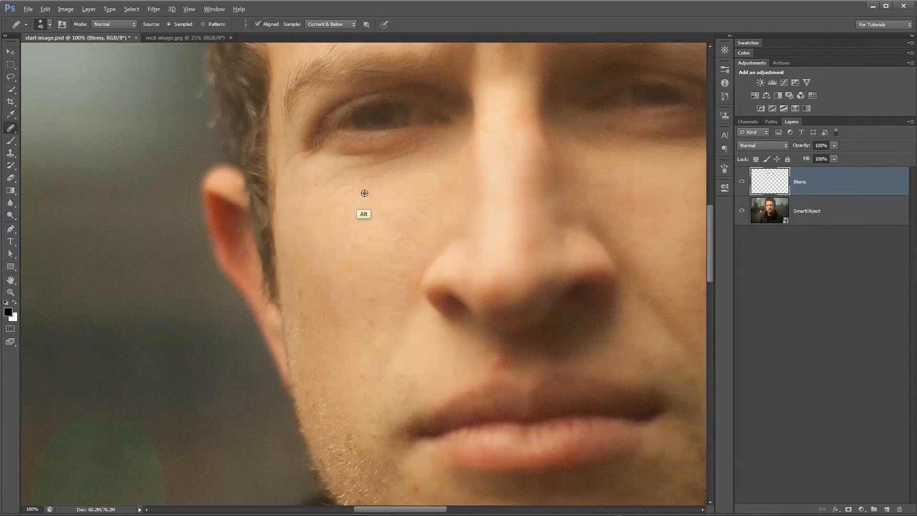
alt+click(316, 334)
drag(316, 334, 320, 267)
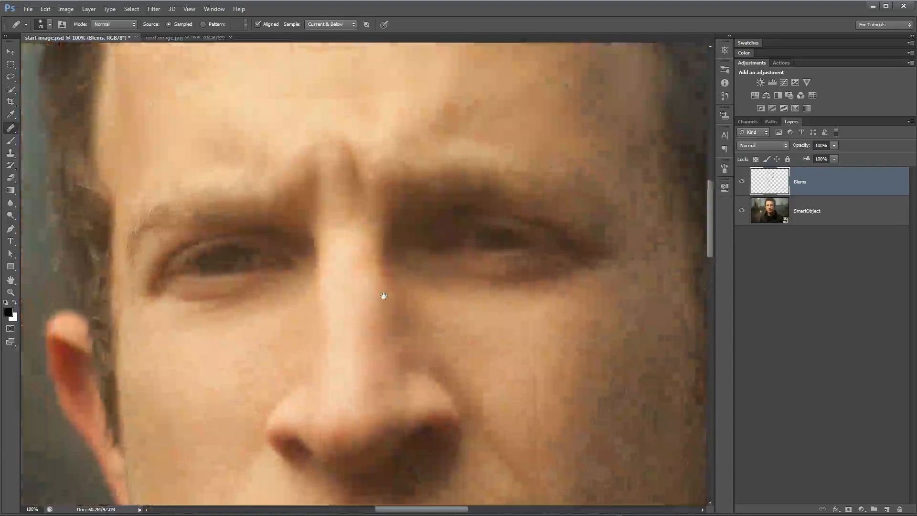
Try to heal the reddish spot along the lit edge of the neck and undo the strokes
drag(384, 296, 416, 90)
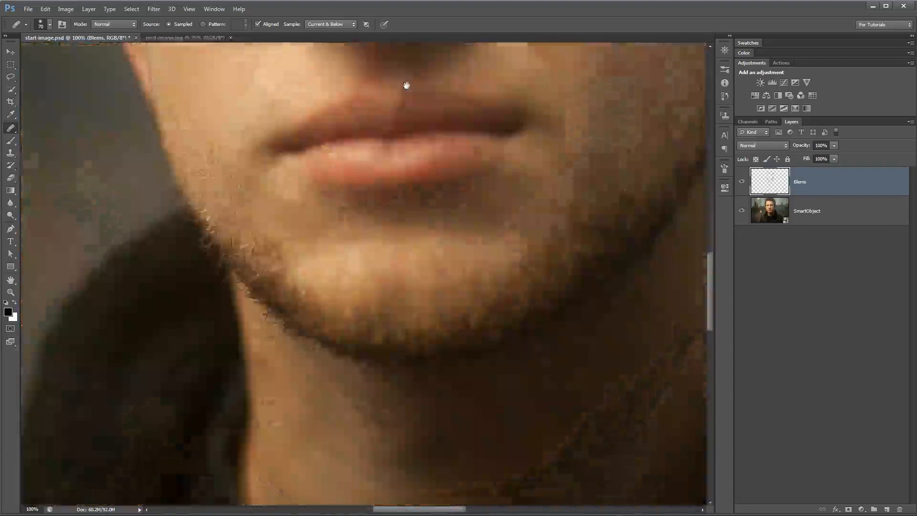
mouse_move(406, 257)
mouse_down()
mouse_move(419, 143)
mouse_move(453, 207)
mouse_move(453, 92)
mouse_up()
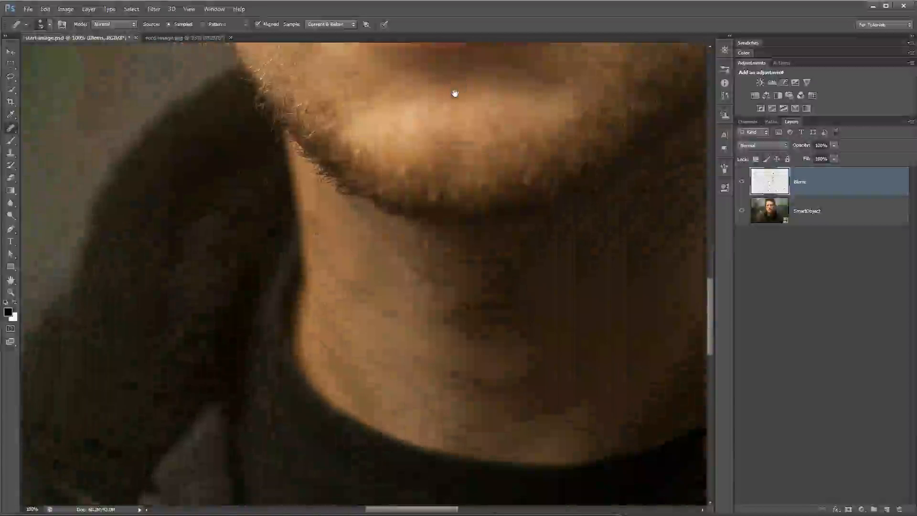
click(306, 237)
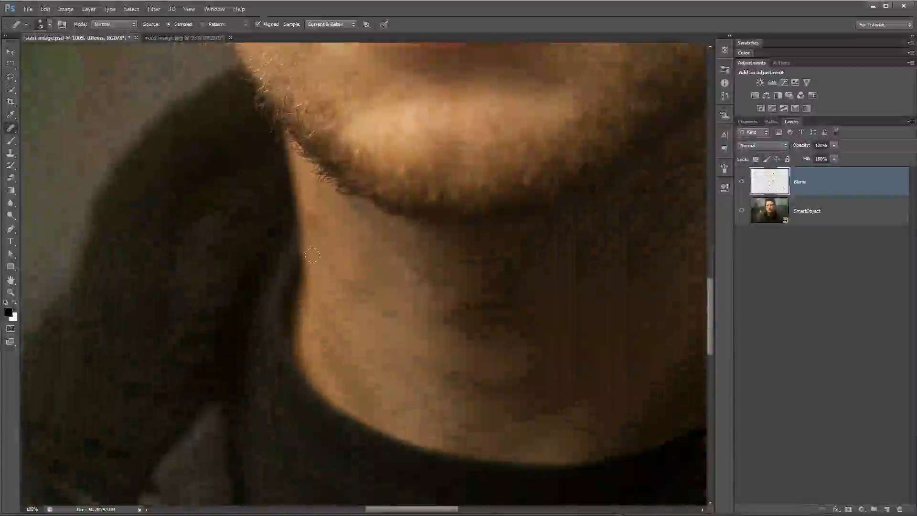
alt+click(333, 256)
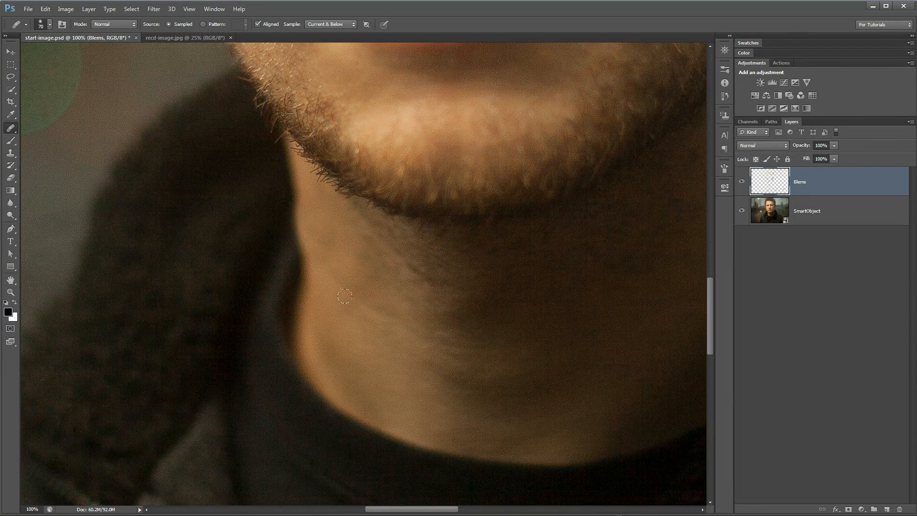
click(279, 237)
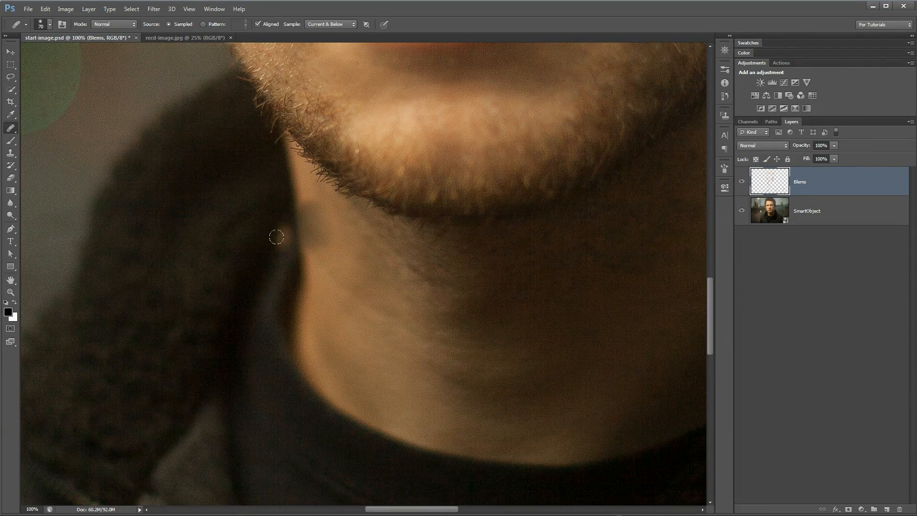
click(286, 251)
click(287, 255)
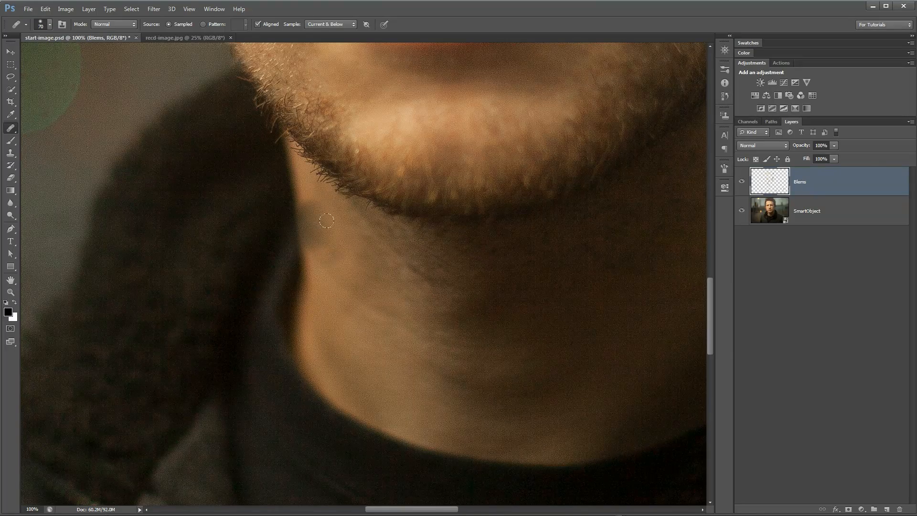
key(alt)
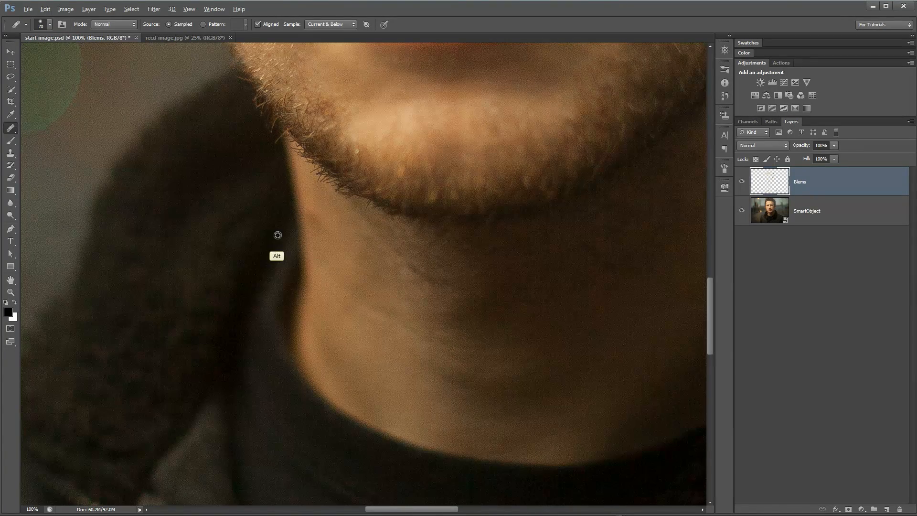
Try to heal the neck spot from a source sampled just under the jawline, and undo it
alt+click(292, 182)
click(293, 224)
click(311, 215)
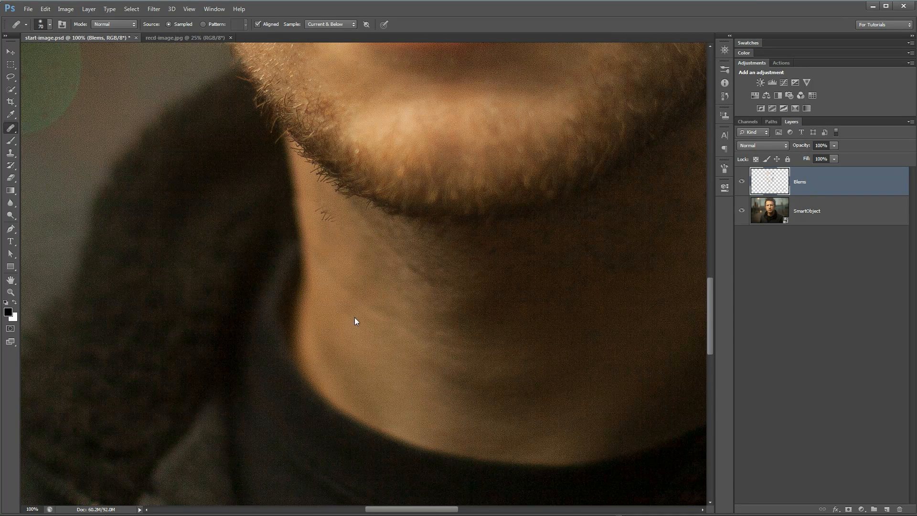
key(ctrl+z)
Heal the spot on the neck's edge using a source sampled just below it along the same edge
key(alt)
key(alt)
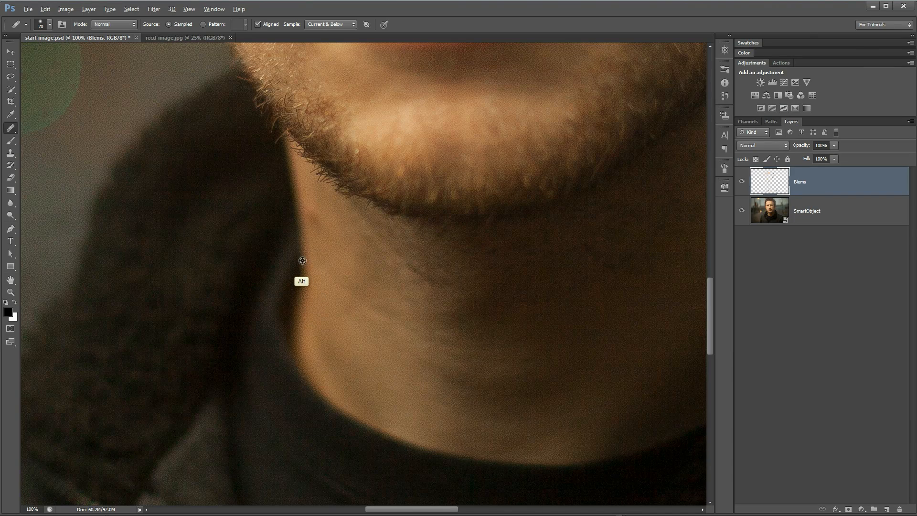
alt+click(302, 260)
mouse_move(290, 218)
mouse_down()
mouse_move(306, 216)
mouse_move(274, 267)
mouse_move(339, 311)
mouse_up()
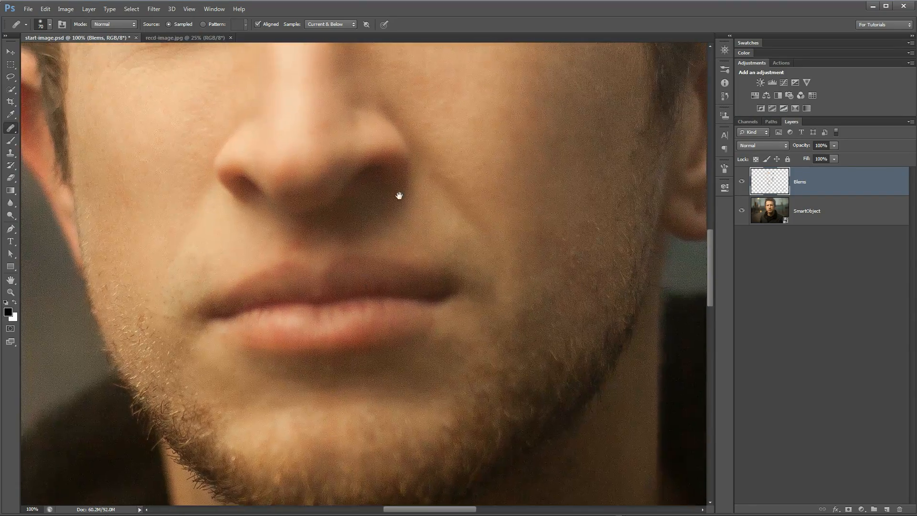
Compare the whole face with the Blems layer hidden and shown to check the blemish removal
drag(402, 194, 390, 328)
key(ctrl+minus)
key(ctrl+minus)
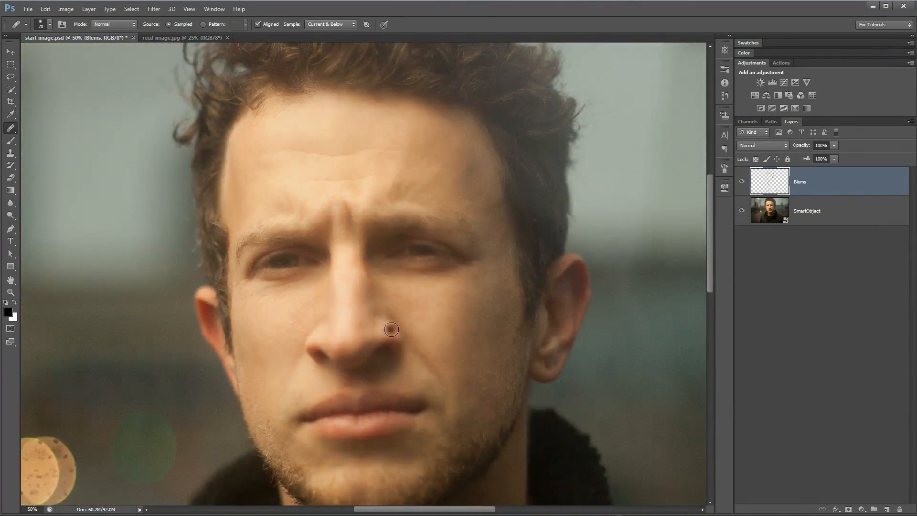
click(742, 182)
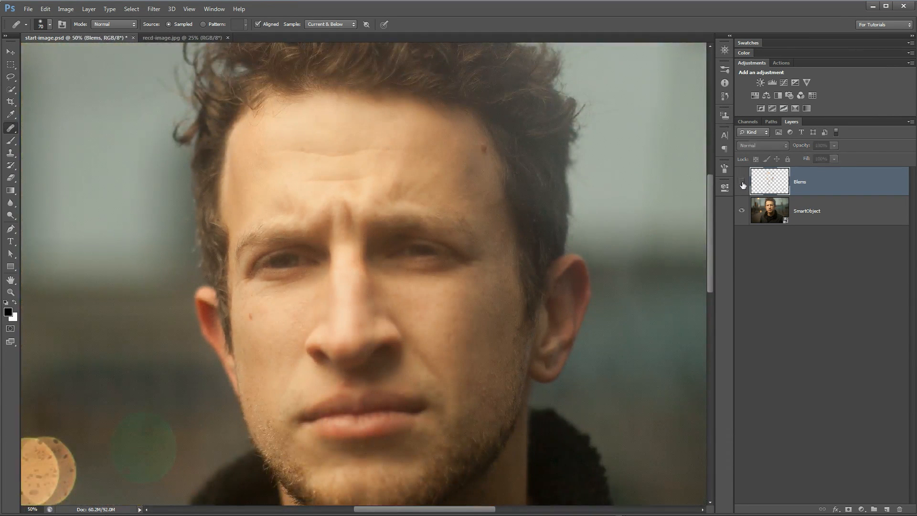
click(742, 182)
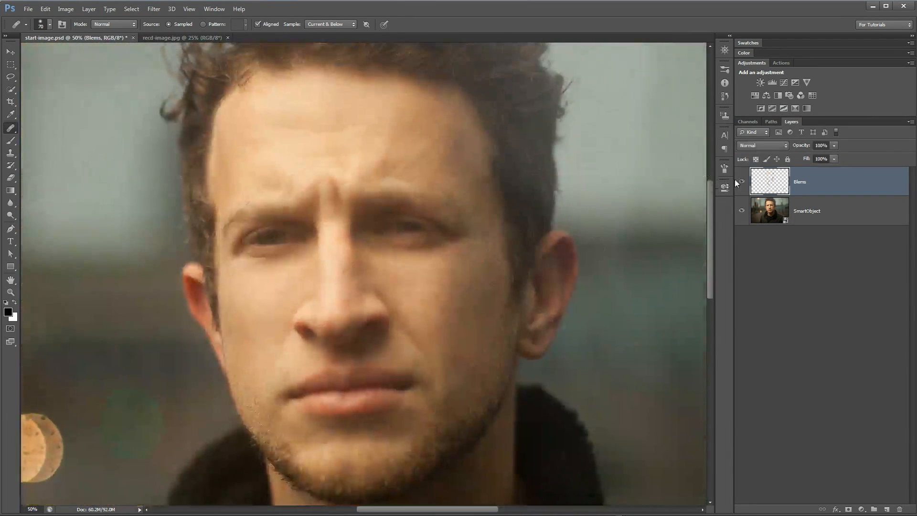
click(742, 182)
click(742, 182)
key(v)
mouse_move(397, 292)
mouse_down()
mouse_move(392, 258)
mouse_move(382, 323)
mouse_up()
drag(348, 244, 417, 286)
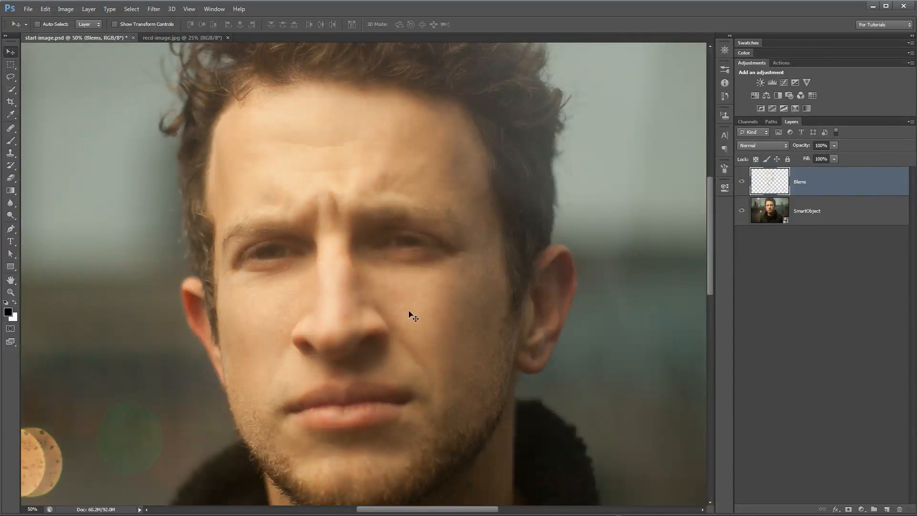
Add a new empty layer above Blems for the work around the eyes and name it Uppers
key(z)
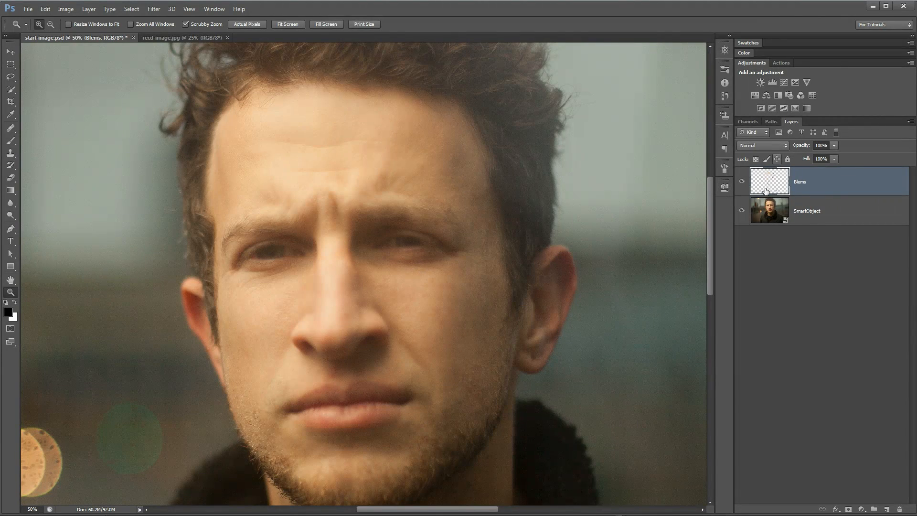
click(318, 264)
click(365, 237)
drag(368, 232, 338, 234)
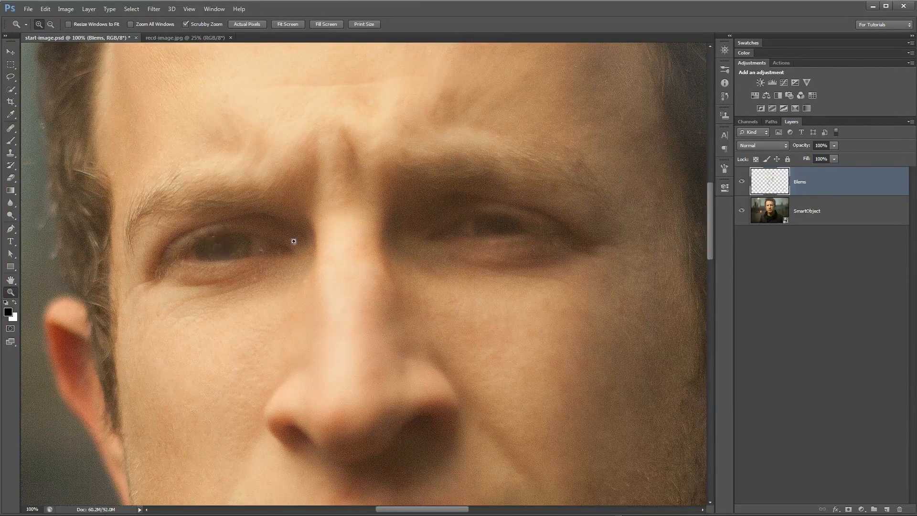
key(ctrl+j)
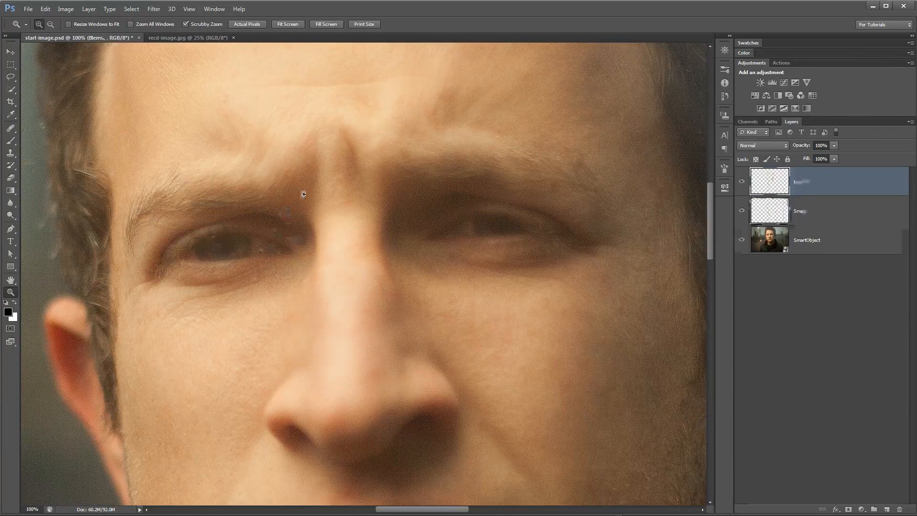
double_click(802, 186)
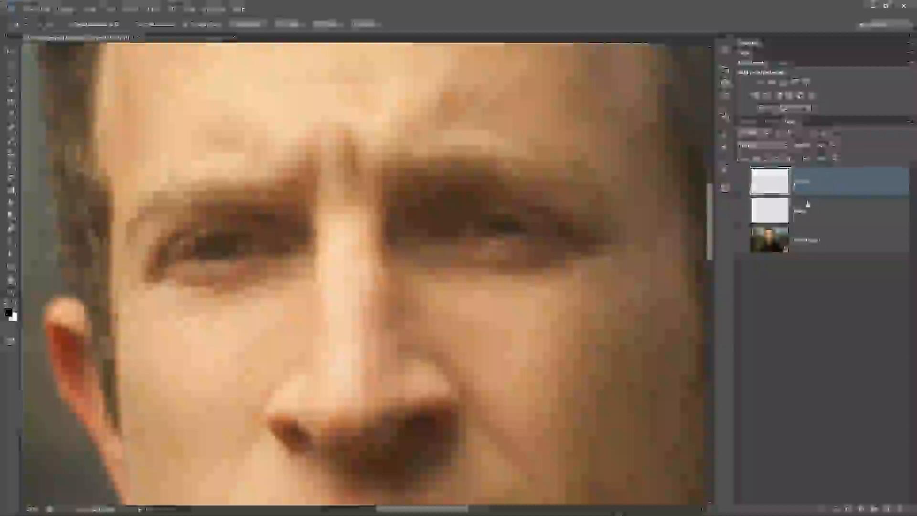
Set up the Brush tool with a 21 px tip at 100% hardness and white as the foreground color
scroll(248, 264, up, 5)
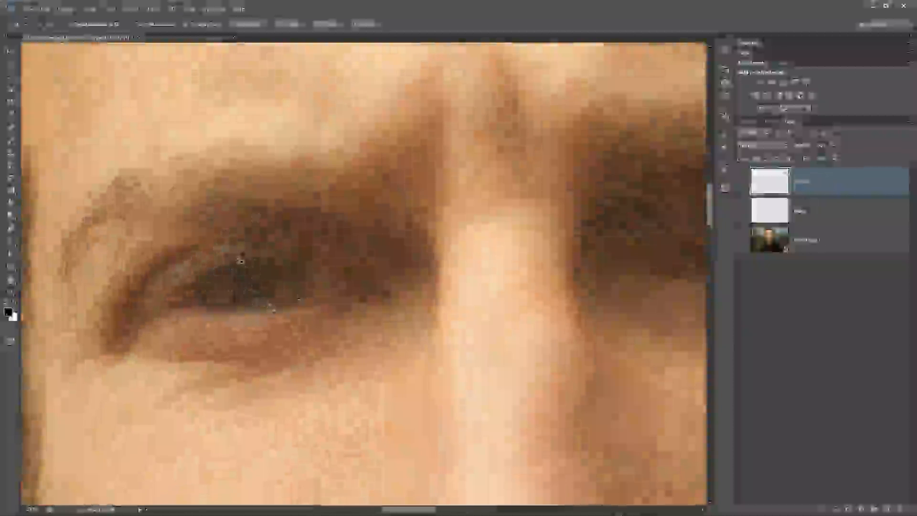
click(10, 142)
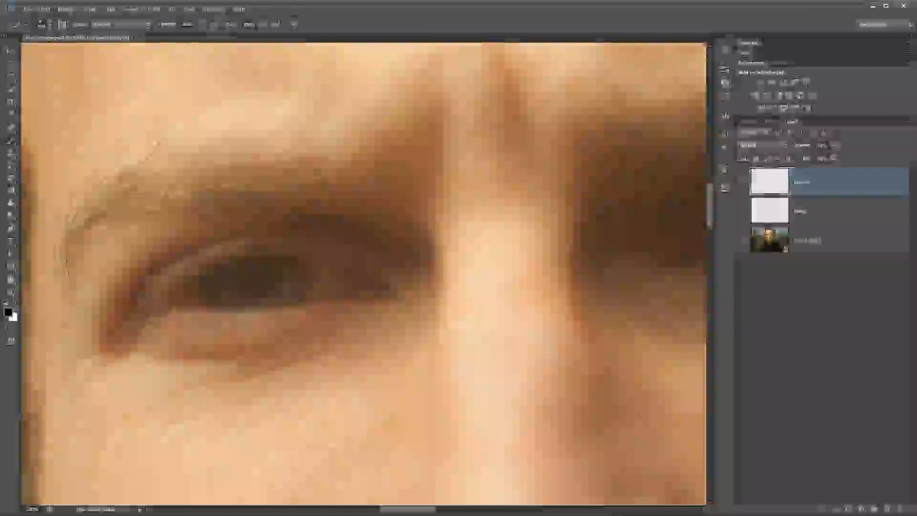
right_click(310, 217)
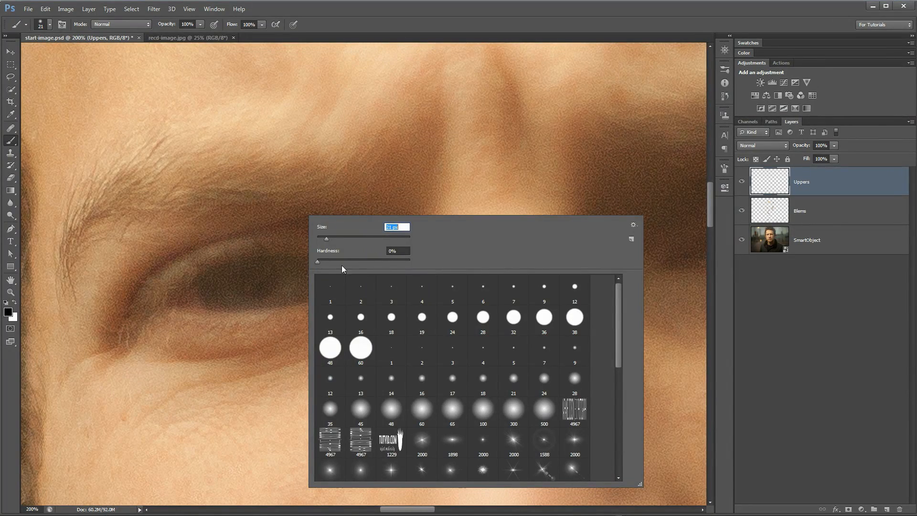
drag(316, 263, 434, 258)
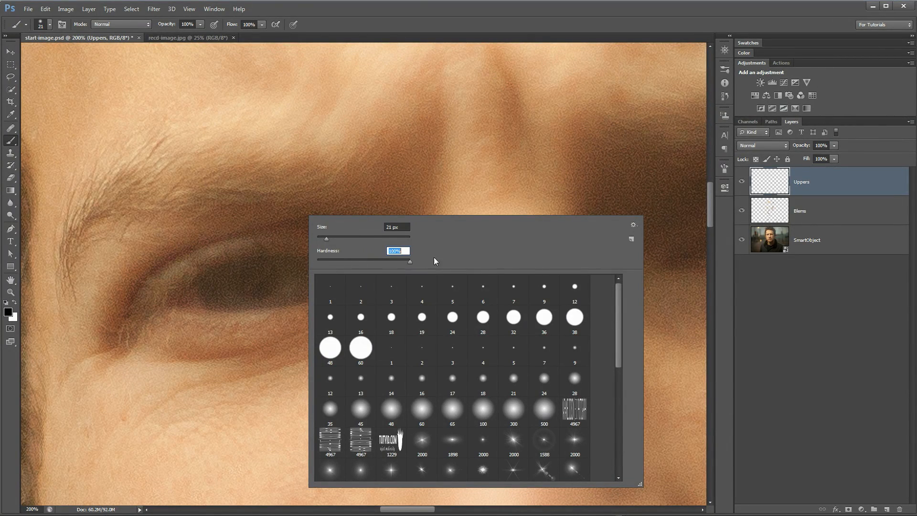
click(234, 268)
key(ctrl+z)
key(x)
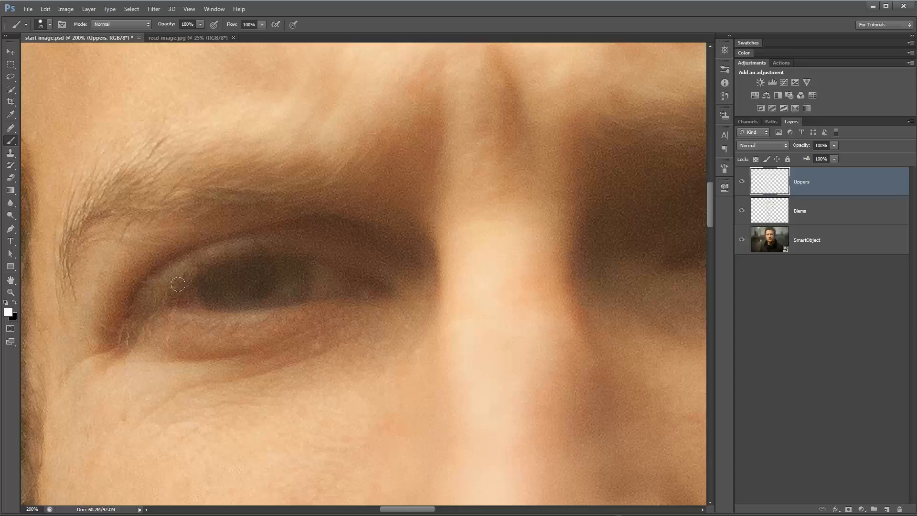
key(x)
key(x)
Paint one hard white catchlight dot of 25 px on the upper part of each eye's iris on the Uppers layer
click(232, 262)
scroll(311, 295, right, 7)
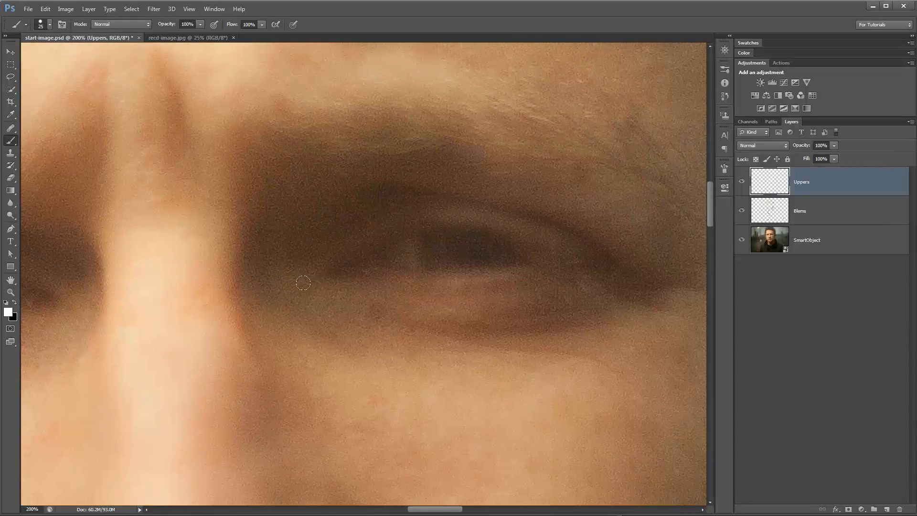
click(456, 232)
mouse_move(414, 313)
mouse_down()
mouse_move(540, 265)
mouse_move(638, 264)
mouse_move(633, 306)
mouse_move(504, 273)
mouse_move(561, 281)
mouse_up()
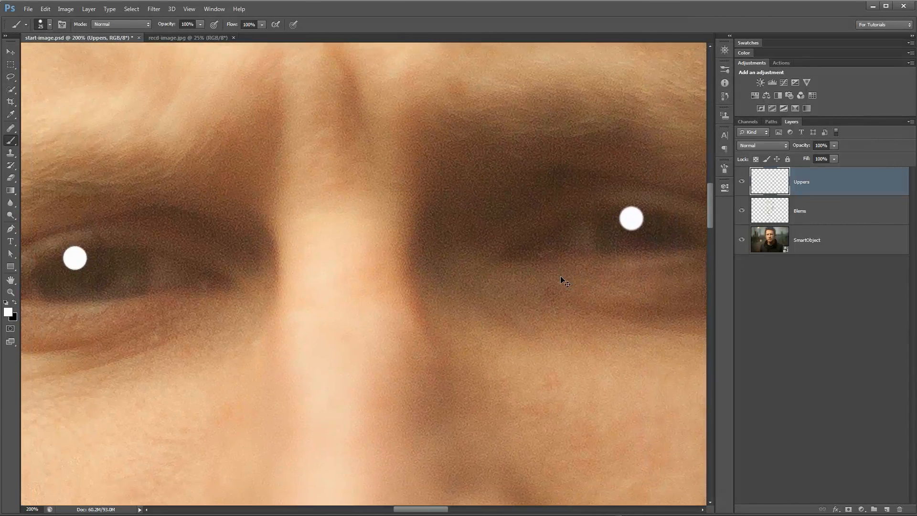
Add a layer mask to the Uppers layer and activate the Brush tool for painting on it
key(ctrl+0)
key(z)
drag(351, 189, 386, 275)
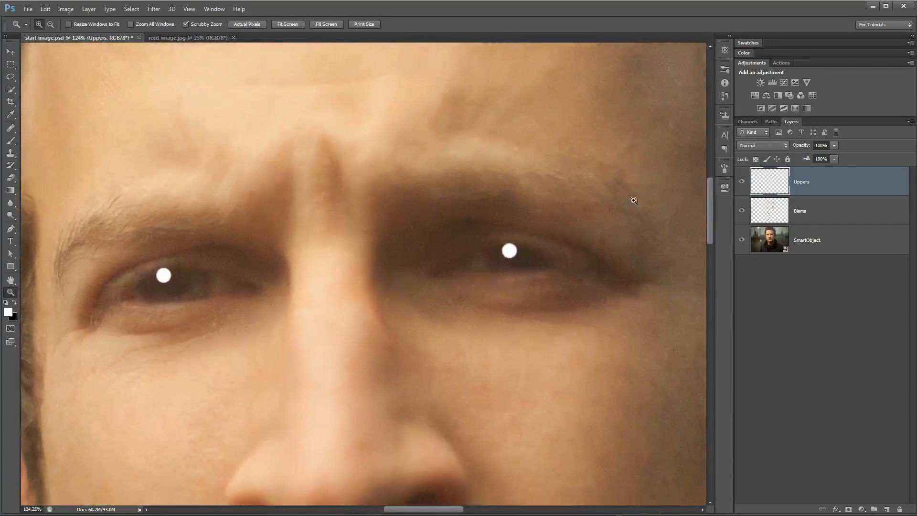
click(849, 510)
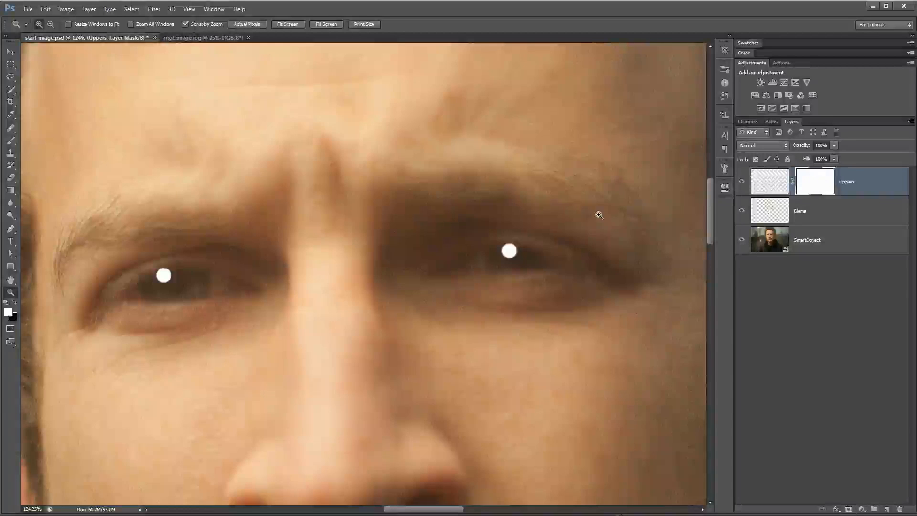
key(b)
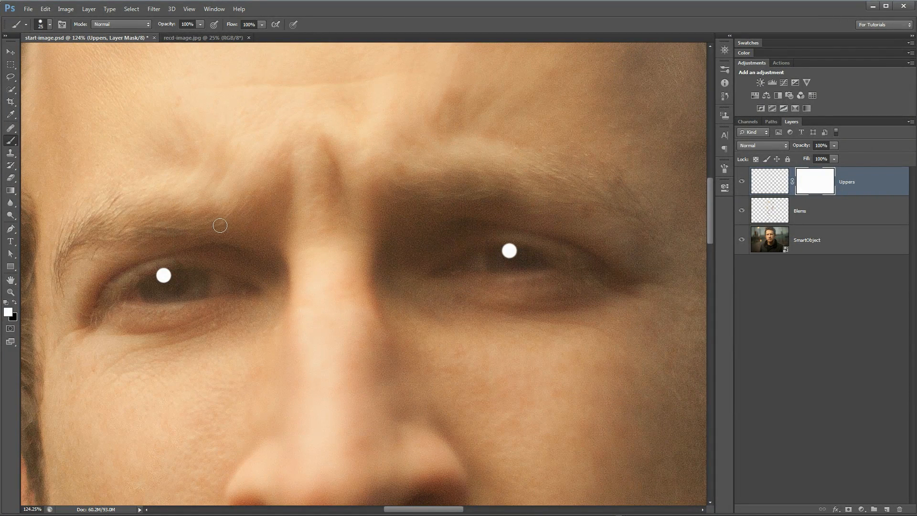
Mask out the upper part of both catchlights on the Uppers layer mask with a 25 px black brush, leaving lower crescents
right_click(220, 257)
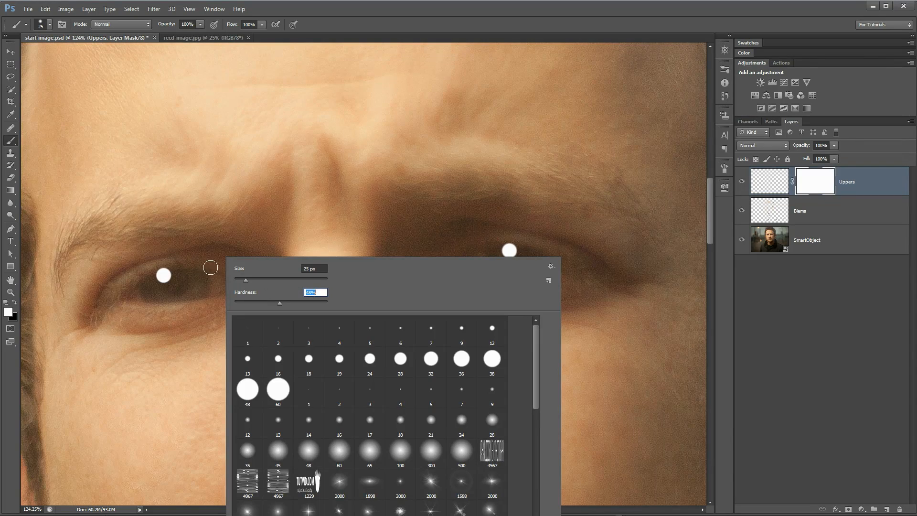
key(Return)
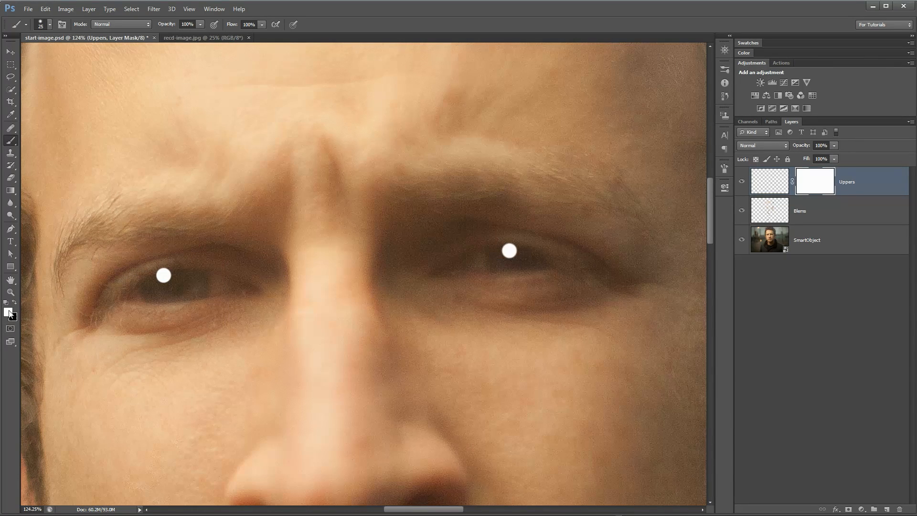
key(x)
click(163, 269)
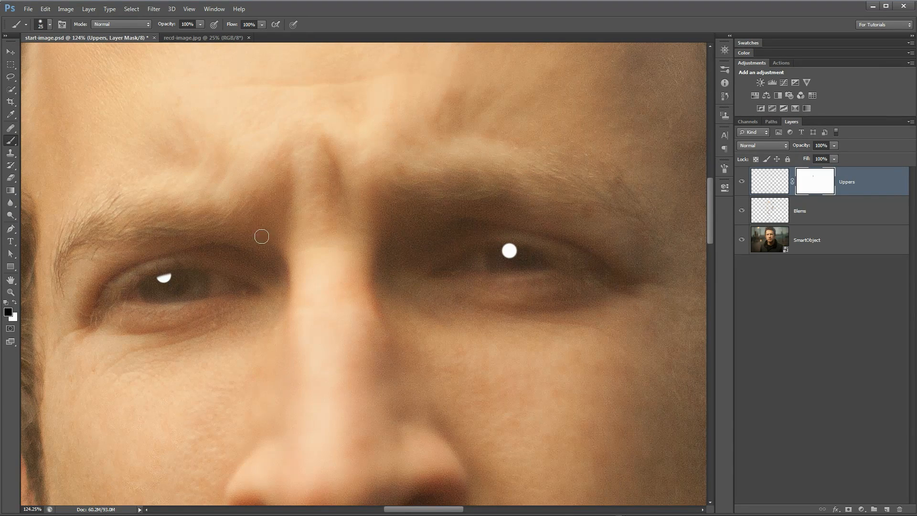
click(514, 242)
click(506, 244)
Apply a Gaussian Blur with a 1.7 pixel radius to the Uppers layer's content, not its mask
click(772, 186)
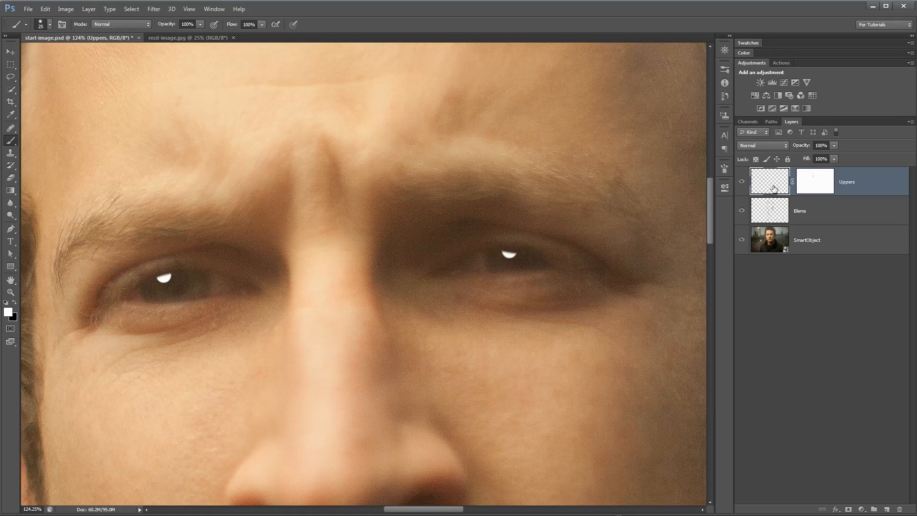
click(814, 186)
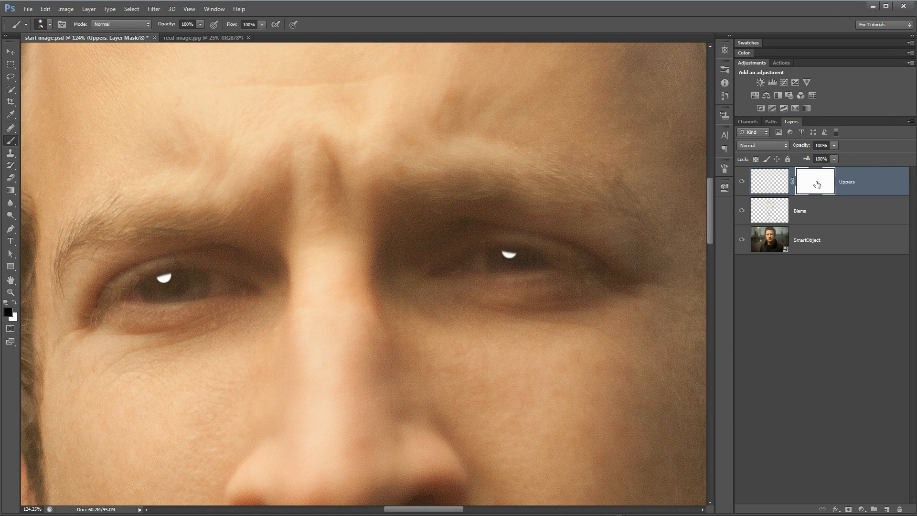
click(772, 185)
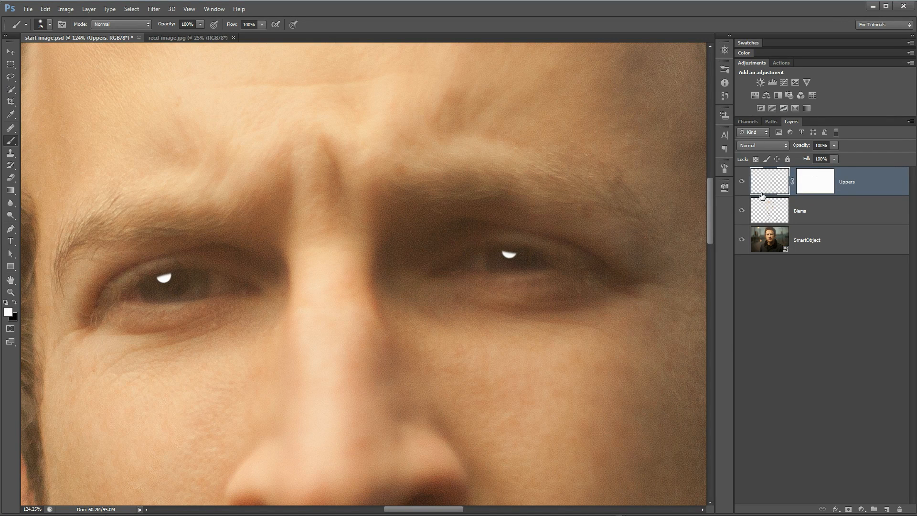
click(153, 9)
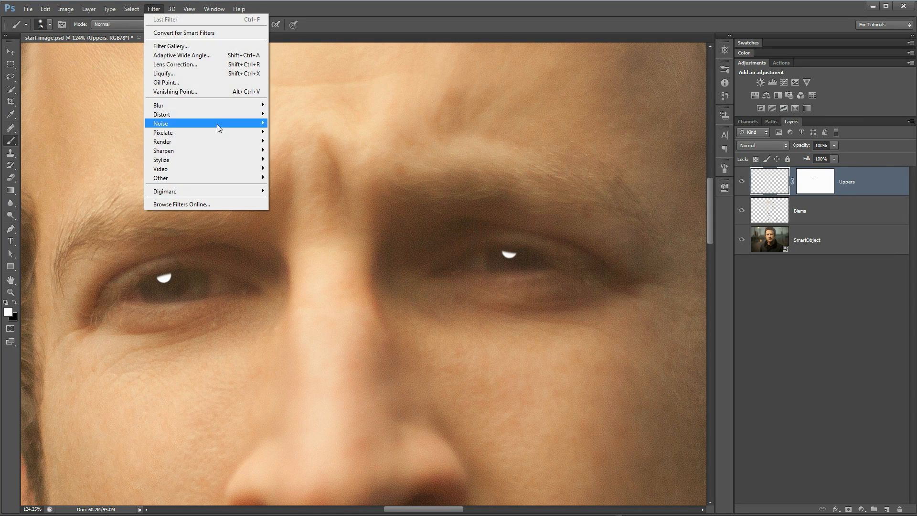
mouse_move(215, 106)
click(297, 173)
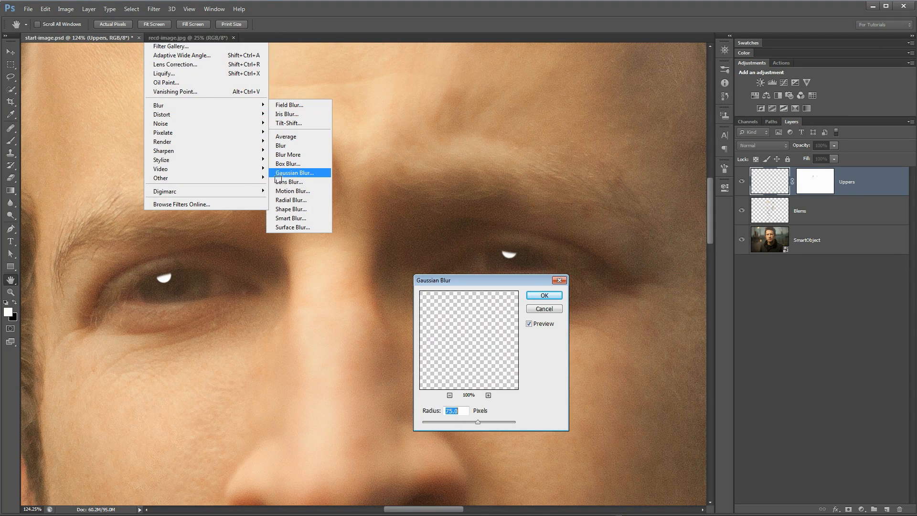
drag(502, 281, 381, 271)
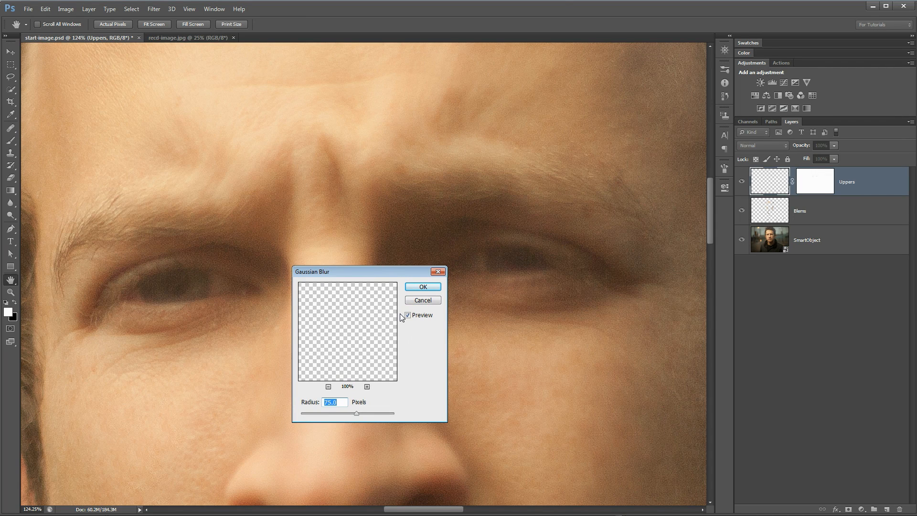
text(1.7)
click(423, 286)
key(b)
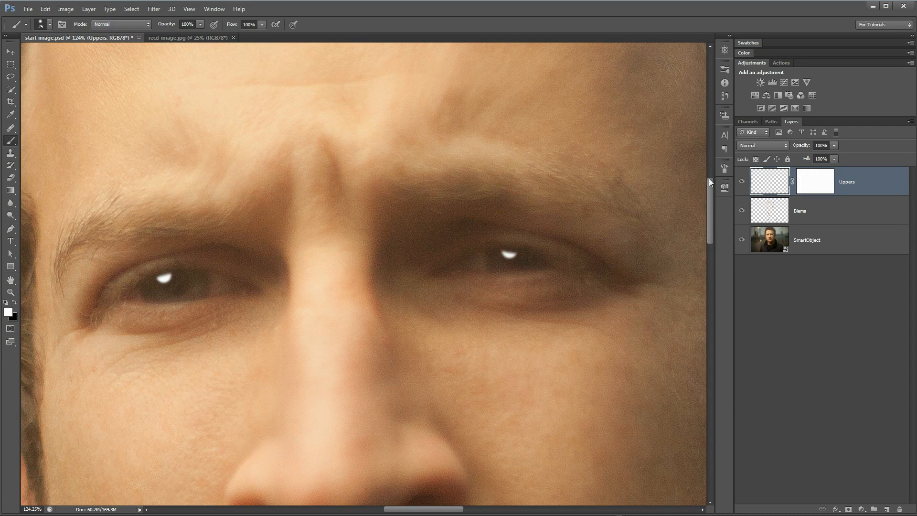
Set the Uppers layer's blend mode to Soft Light and lower its opacity
click(763, 145)
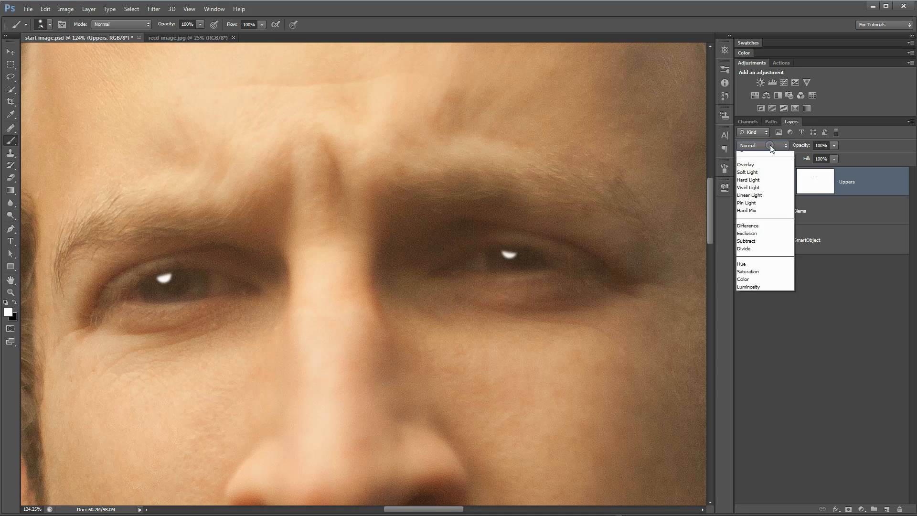
click(755, 270)
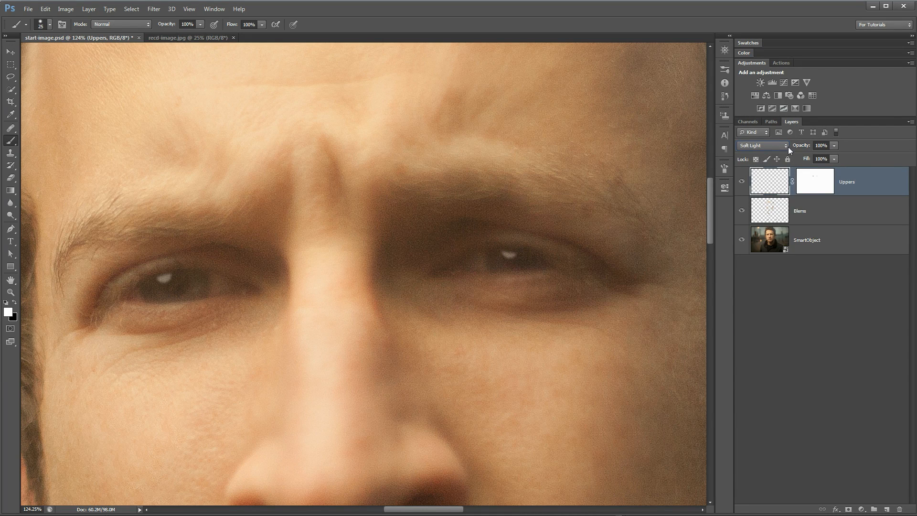
drag(806, 149, 776, 151)
Judge the catchlights on the whole face and set the Uppers layer's opacity to 31%
click(819, 210)
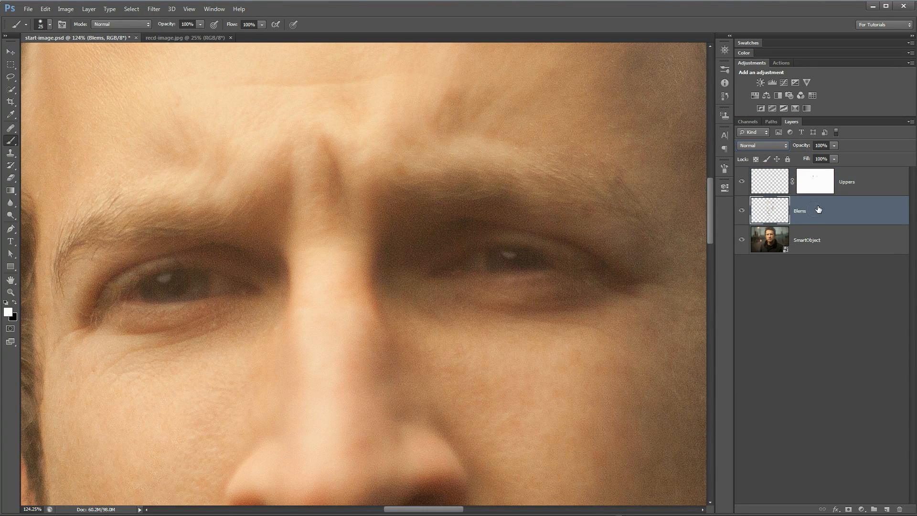
key(ctrl+0)
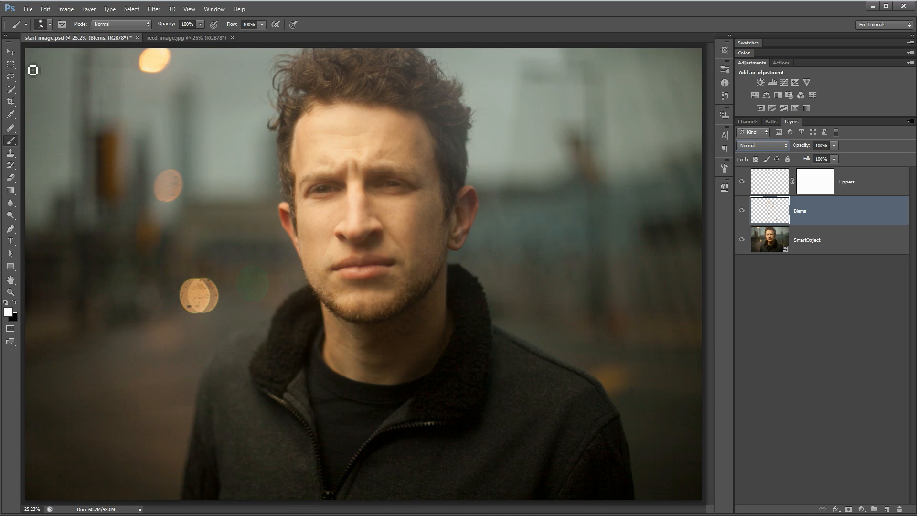
click(11, 52)
key(z)
click(349, 191)
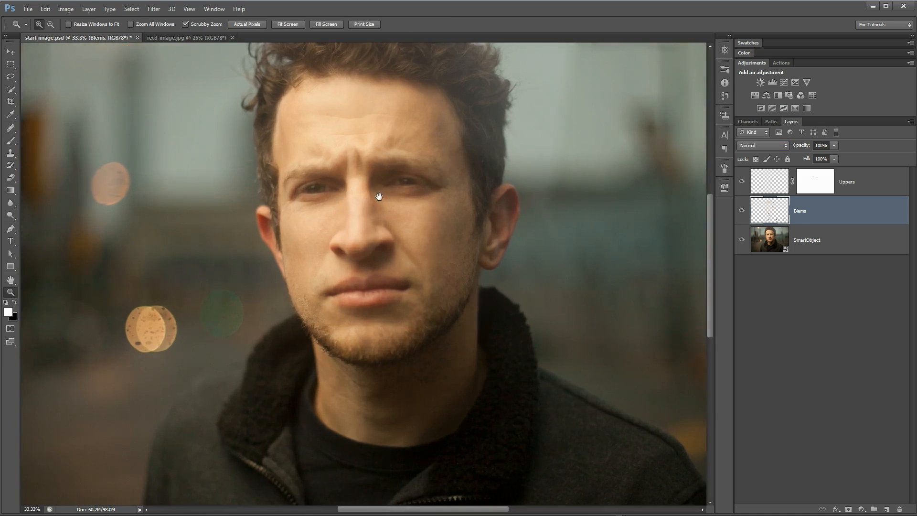
click(379, 197)
drag(382, 205, 361, 242)
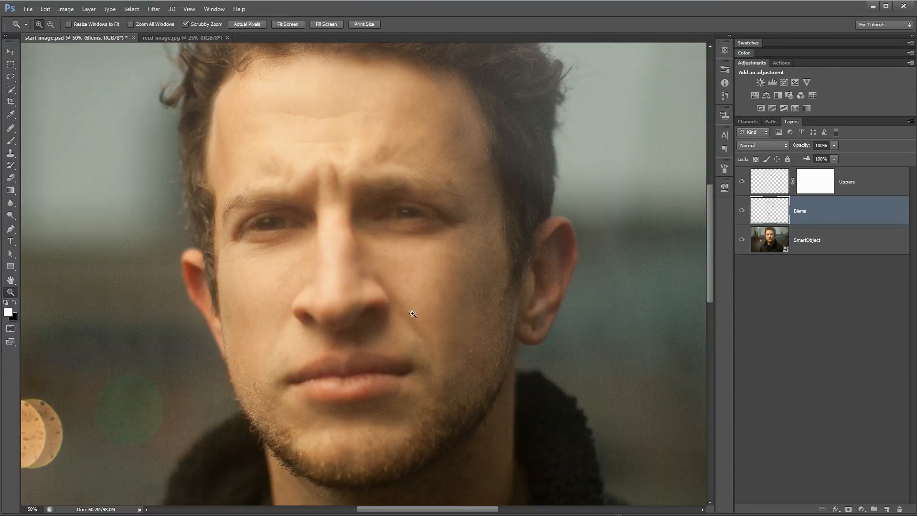
click(777, 185)
mouse_move(806, 148)
mouse_down()
mouse_move(783, 149)
mouse_move(793, 149)
mouse_up()
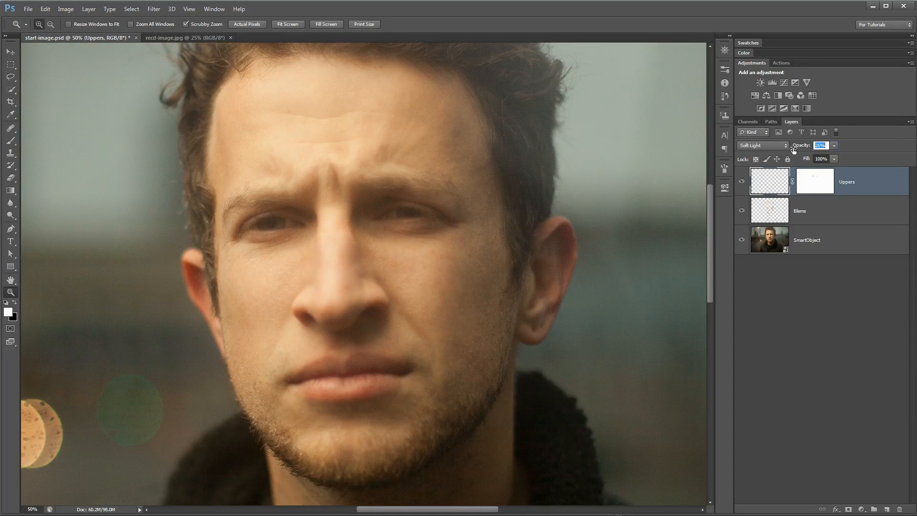
drag(796, 150, 796, 150)
Add a Curves adjustment layer above Uppers, leave its curve at the default and set its blend mode to Color Dodge
drag(280, 234, 310, 261)
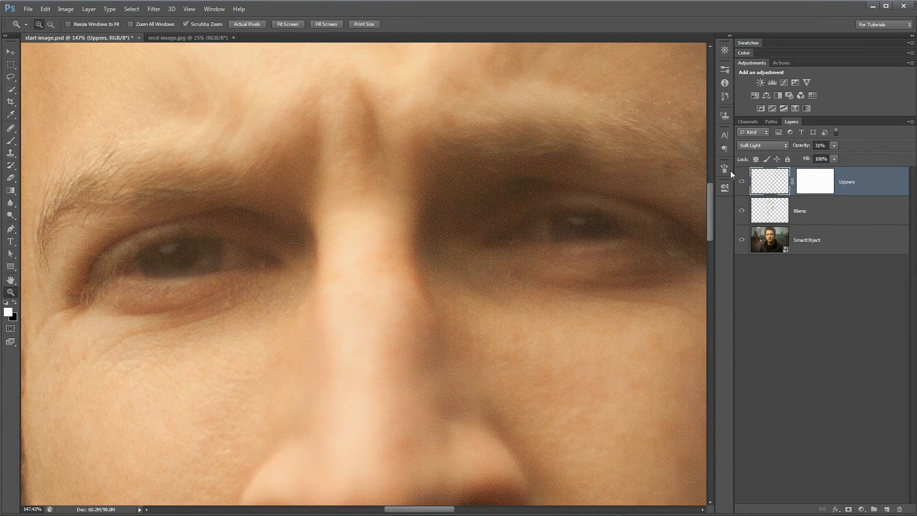
click(784, 82)
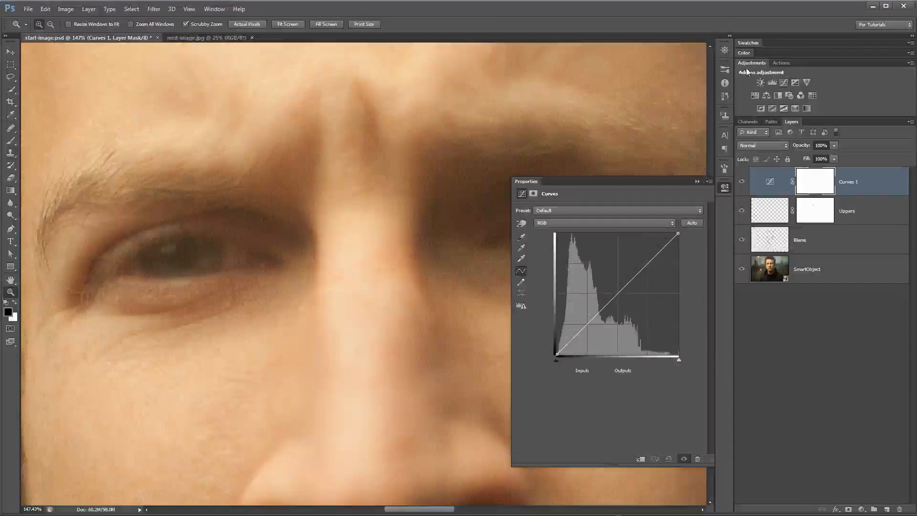
click(89, 9)
mouse_move(190, 92)
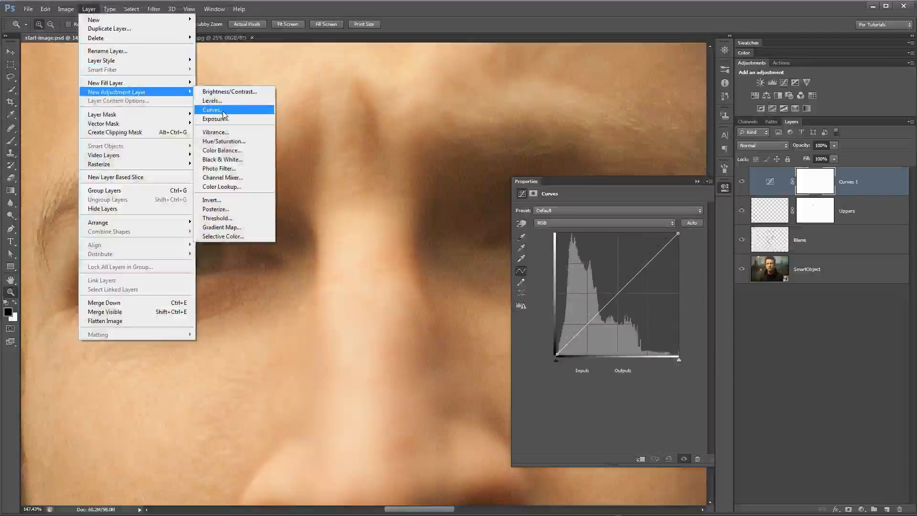
click(763, 190)
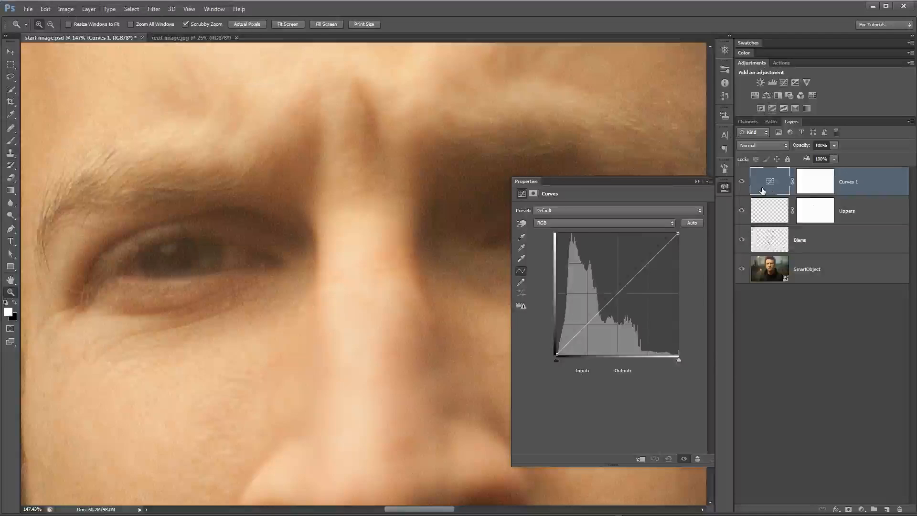
click(764, 146)
click(750, 241)
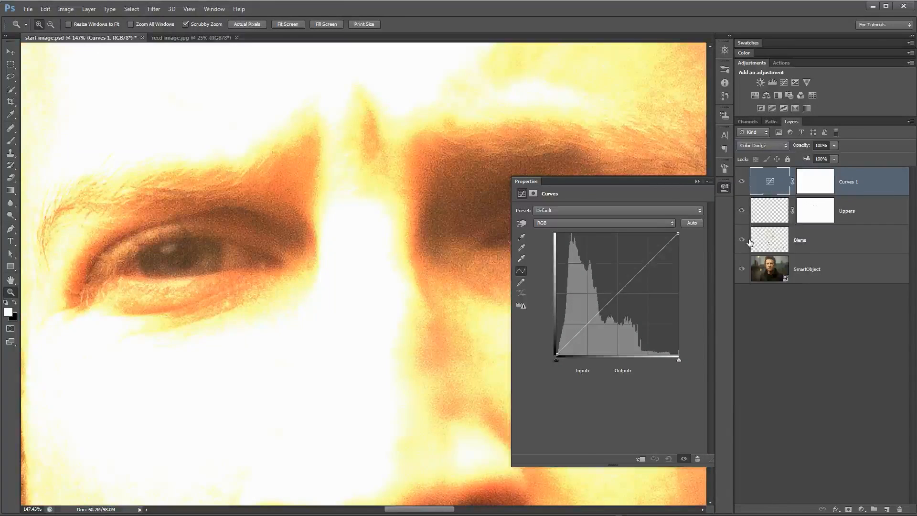
click(724, 188)
Invert the Curves 1 layer mask to black to hide the Color Dodge effect
key(ctrl+0)
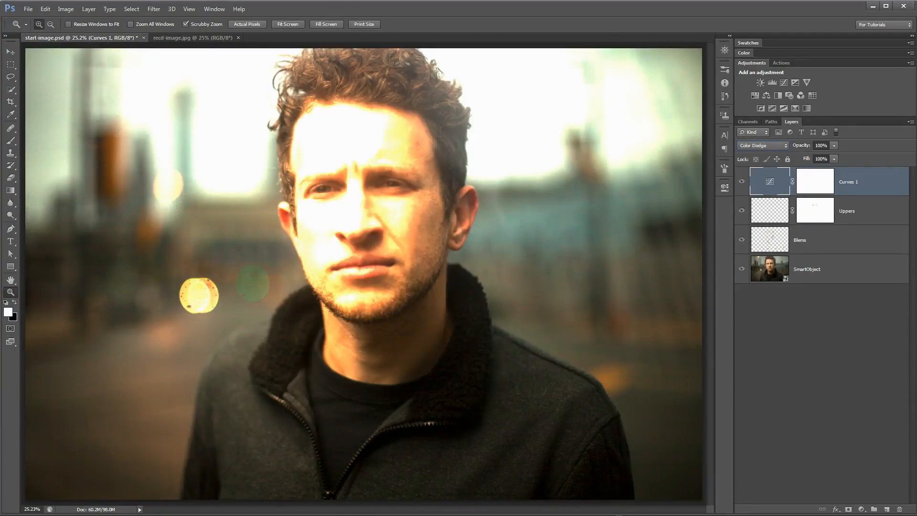
key(ctrl+1)
scroll(439, 312, up, 10)
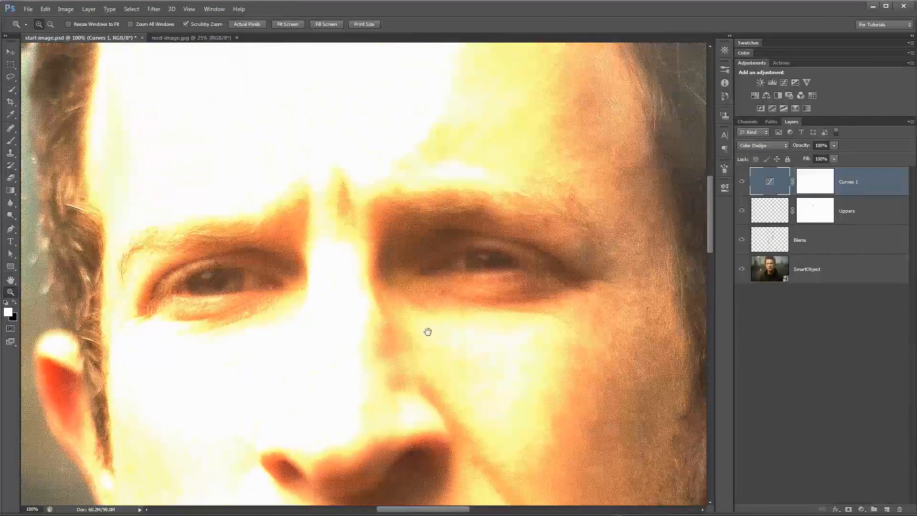
click(819, 183)
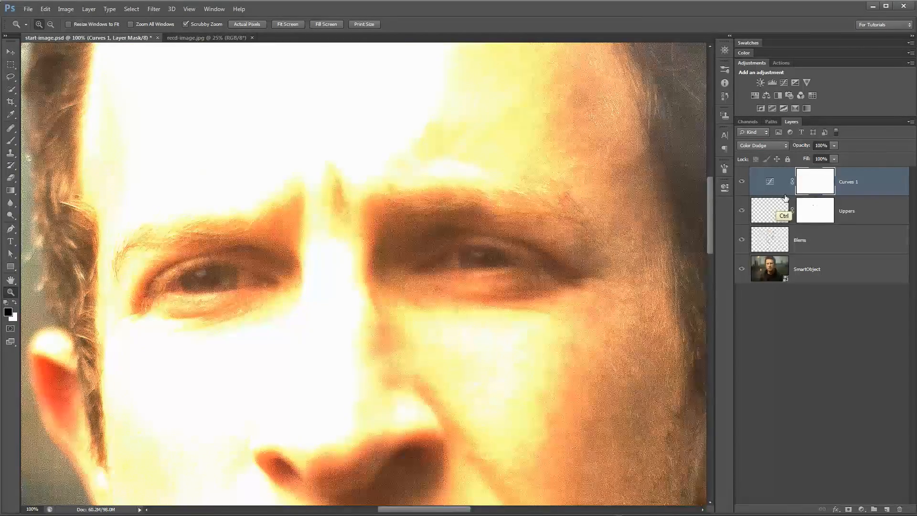
key(ctrl+i)
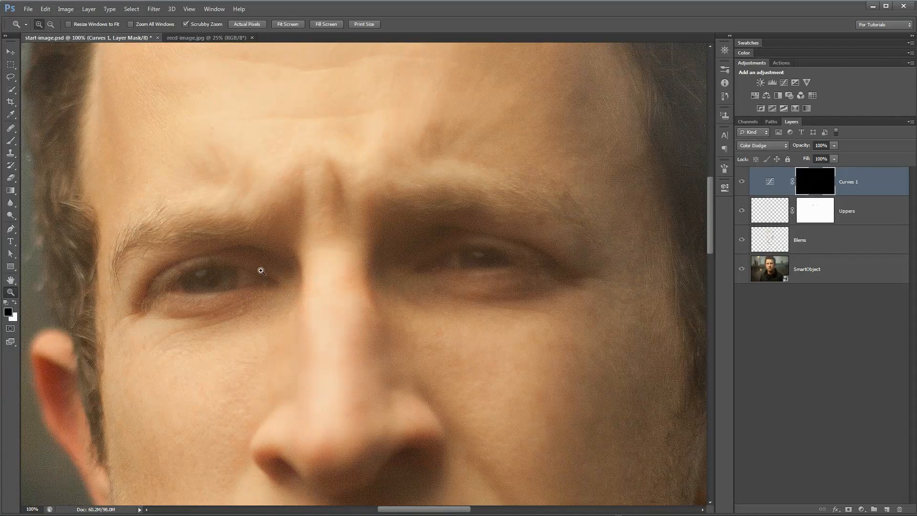
Set up the Brush tool with 10% opacity, 25 px size, 0% hardness and white as the foreground color
key(b)
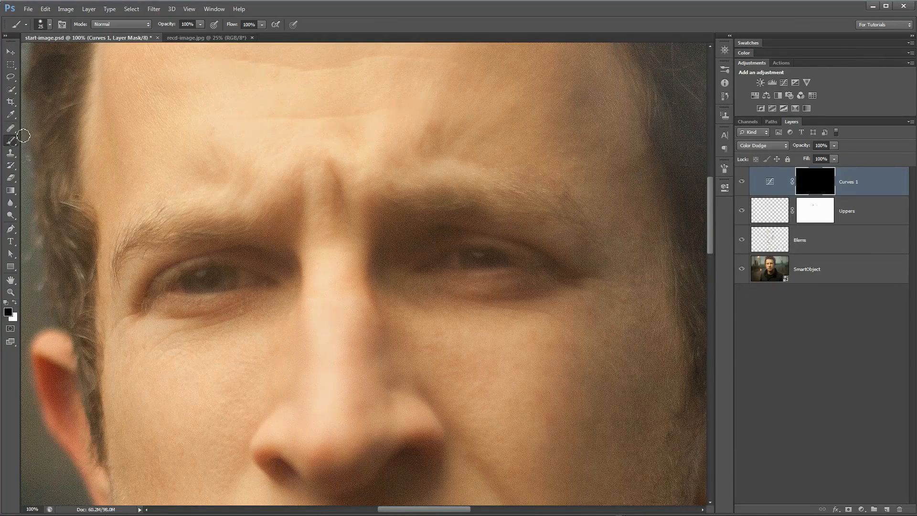
click(194, 24)
text(10)
key(Tab)
right_click(226, 288)
drag(285, 330, 228, 338)
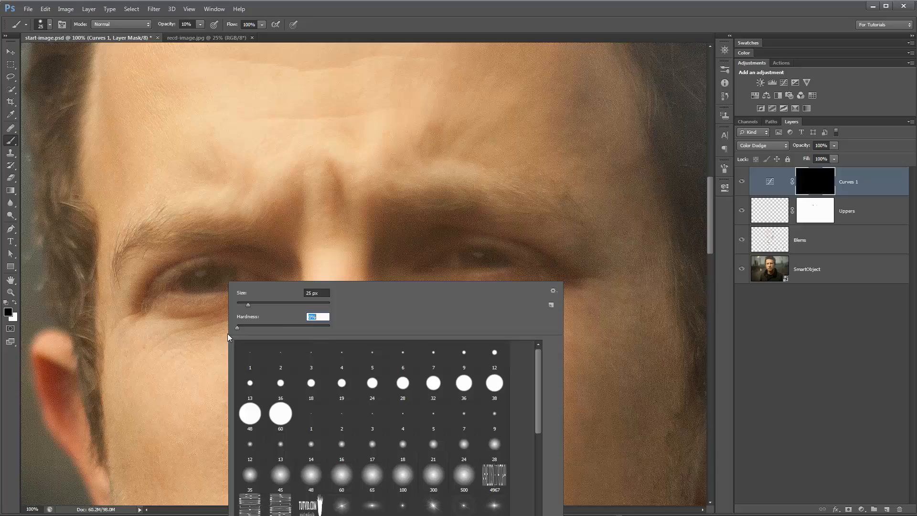
click(191, 296)
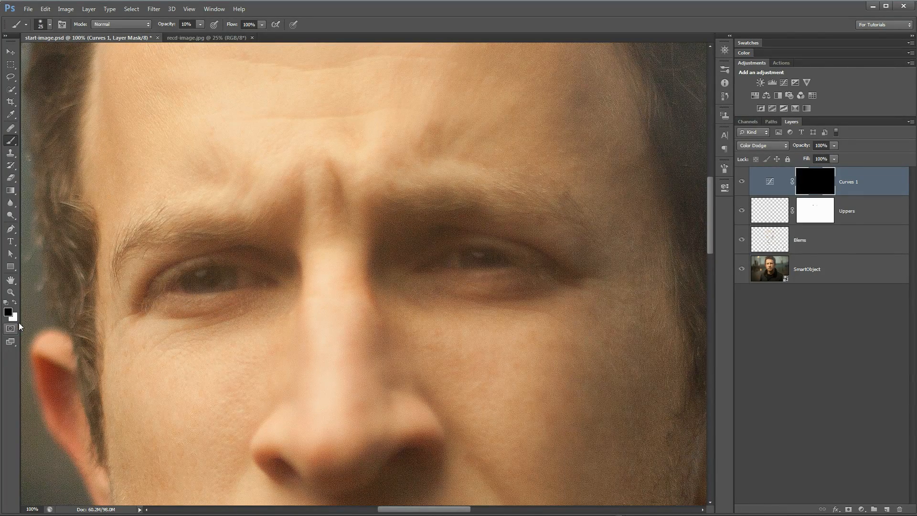
key(x)
Paint white over the irises of both eyes on the Curves 1 mask to brighten them subtly
key(ctrl+plus)
drag(200, 268, 411, 239)
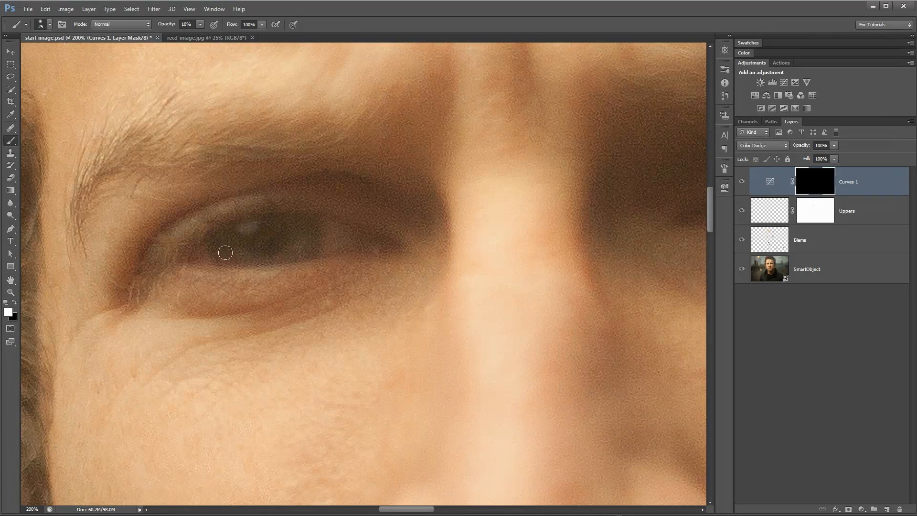
drag(270, 273, 259, 272)
drag(562, 281, 180, 272)
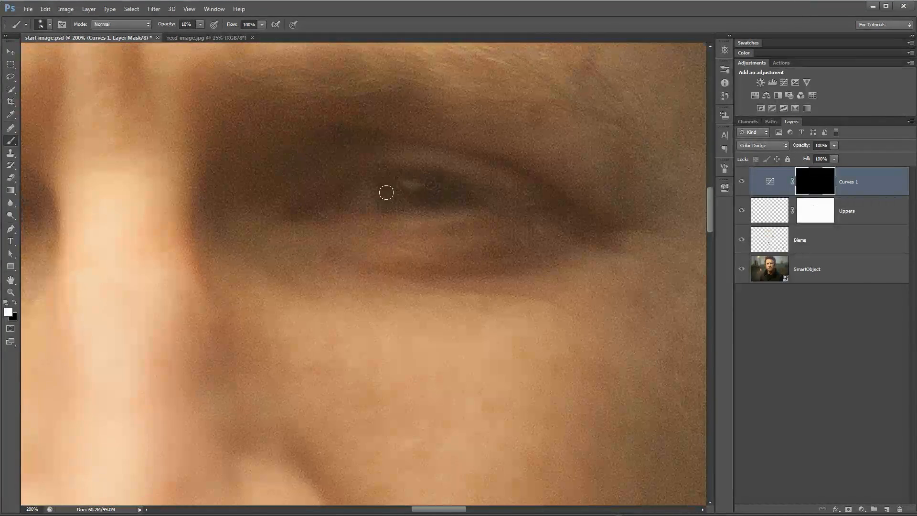
mouse_move(371, 198)
mouse_down()
mouse_move(571, 273)
mouse_move(621, 245)
mouse_up()
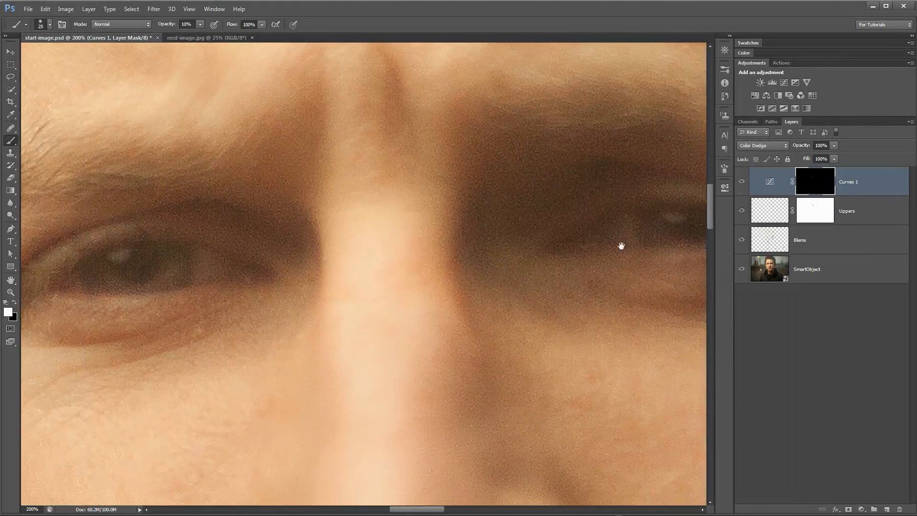
Compare the eyes with and without the Curves 1 layer at 50% zoom, leaving the layer visible
key(ctrl+minus)
key(ctrl+minus)
key(ctrl+minus)
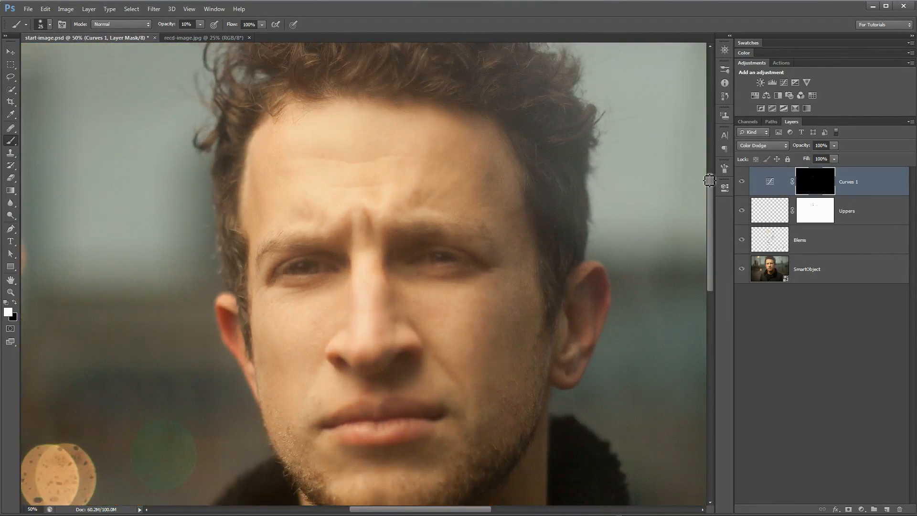
click(742, 182)
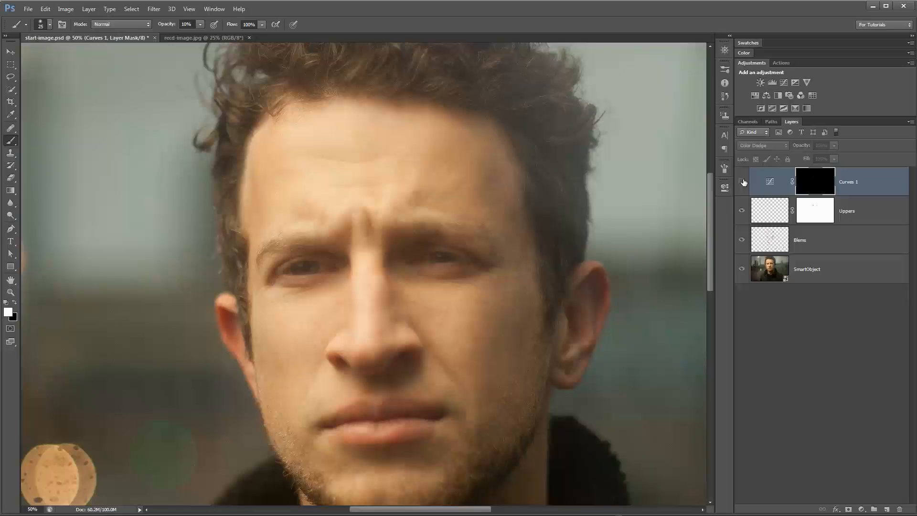
click(742, 182)
click(742, 182)
click(742, 182)
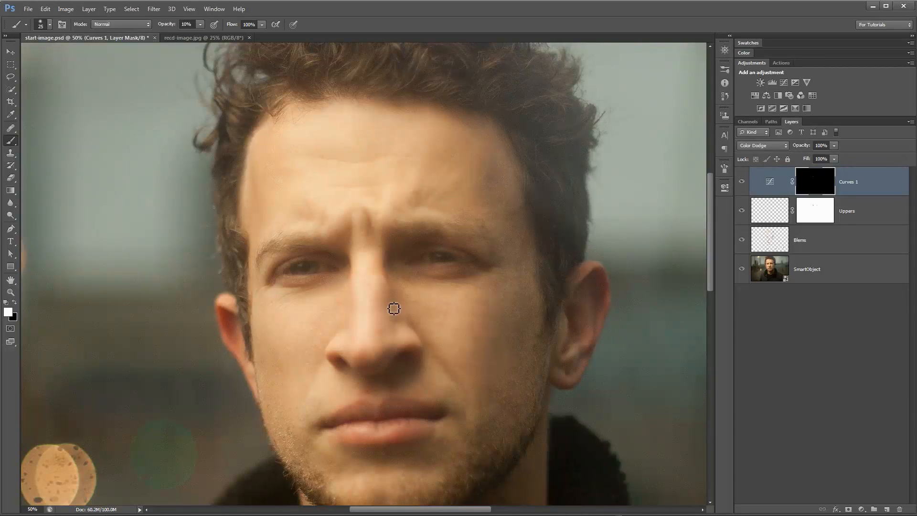
Stamp all visible layers into a new merged layer at the top of the stack and desaturate it to grayscale
drag(510, 317, 475, 320)
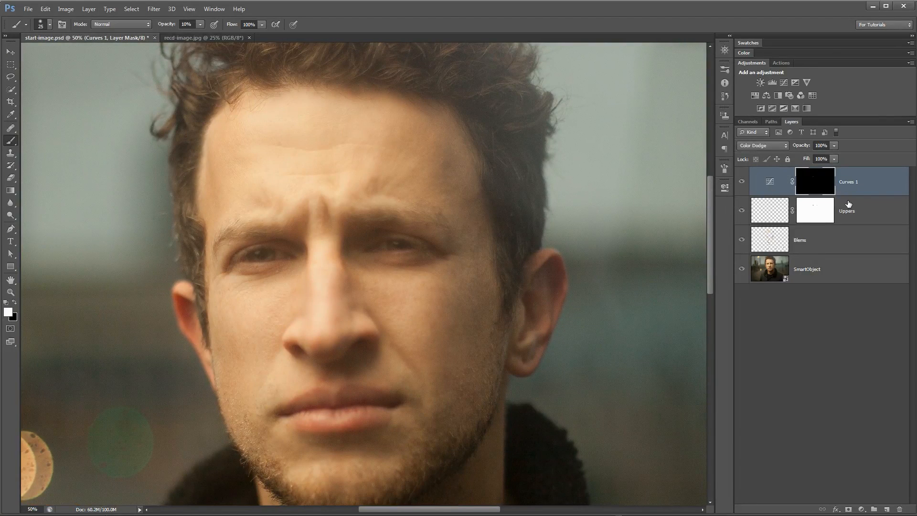
key(ctrl+minus)
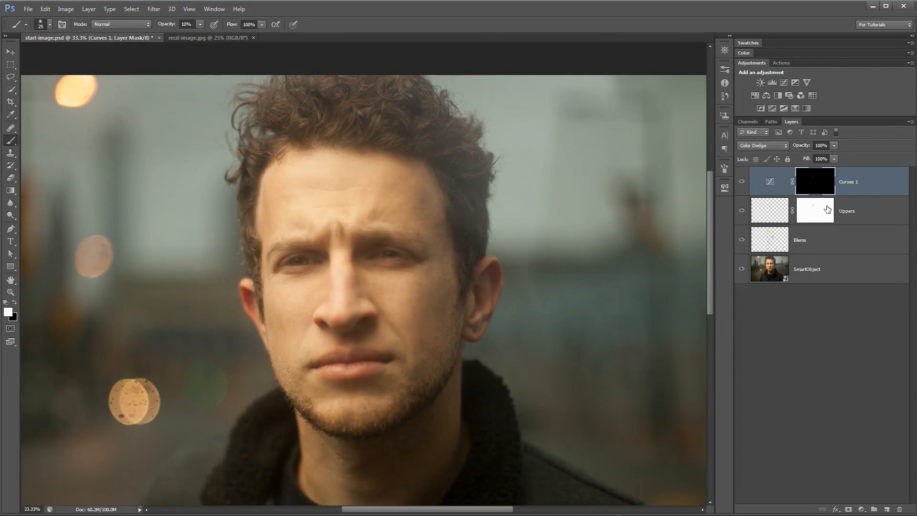
key(ctrl+minus)
key(ctrl+plus)
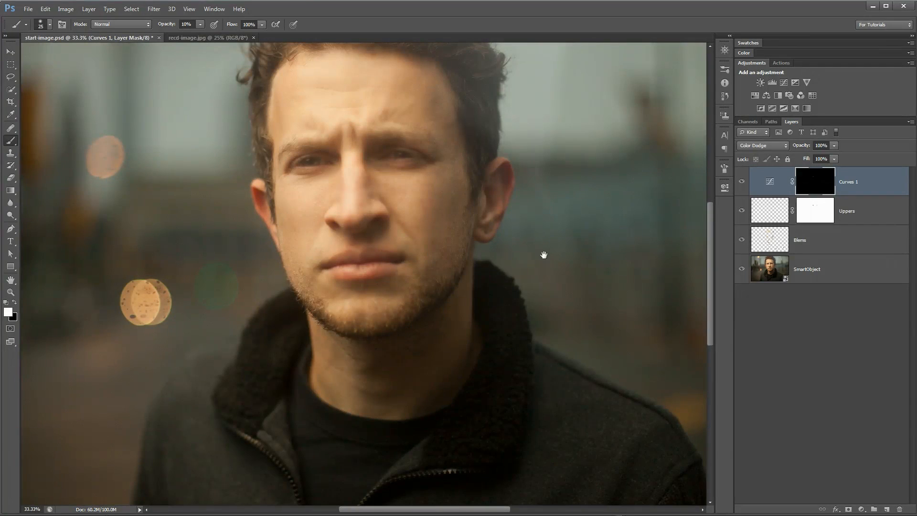
scroll(544, 255, up, 3)
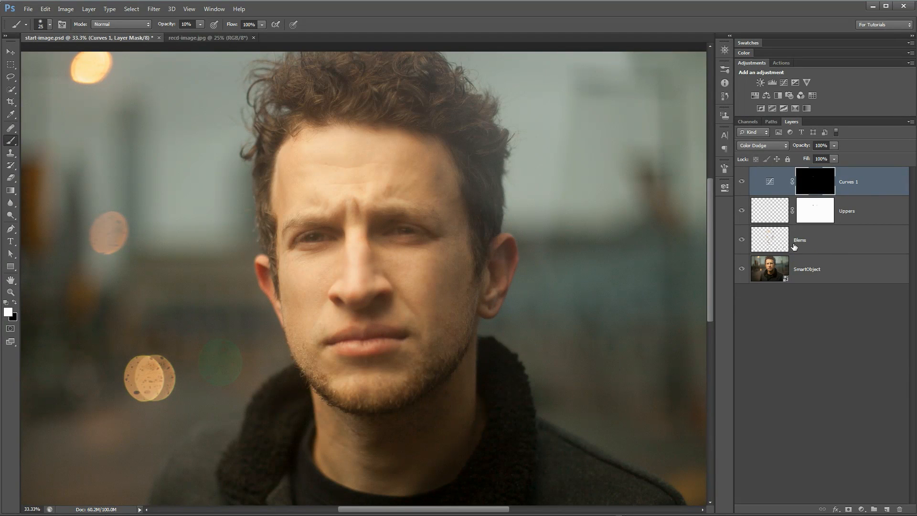
key(ctrl+shift+alt+e)
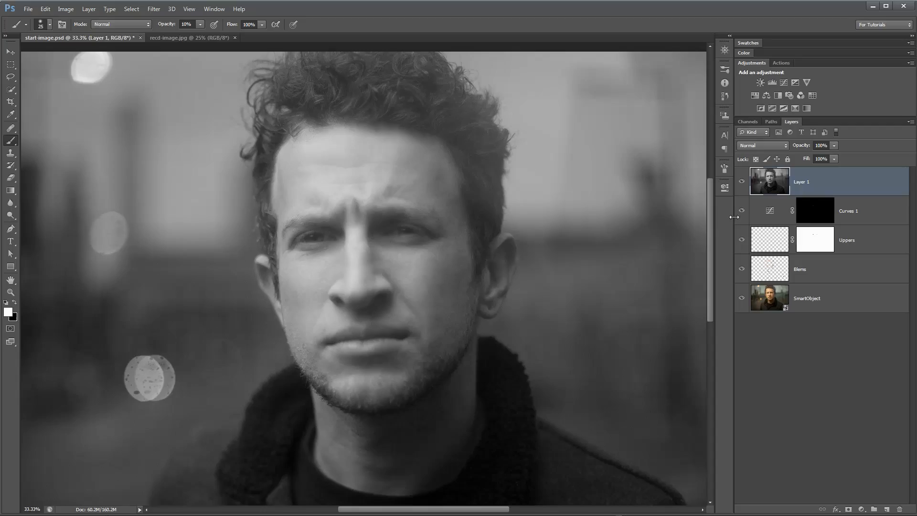
Apply a High Pass filter with a 3.5-pixel radius to the desaturated merged layer
scroll(516, 256, up, 3)
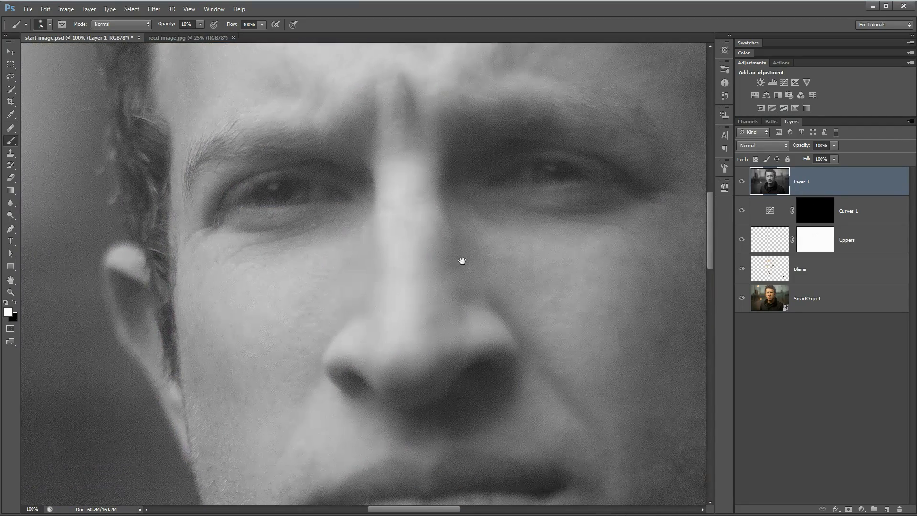
click(154, 9)
mouse_move(258, 178)
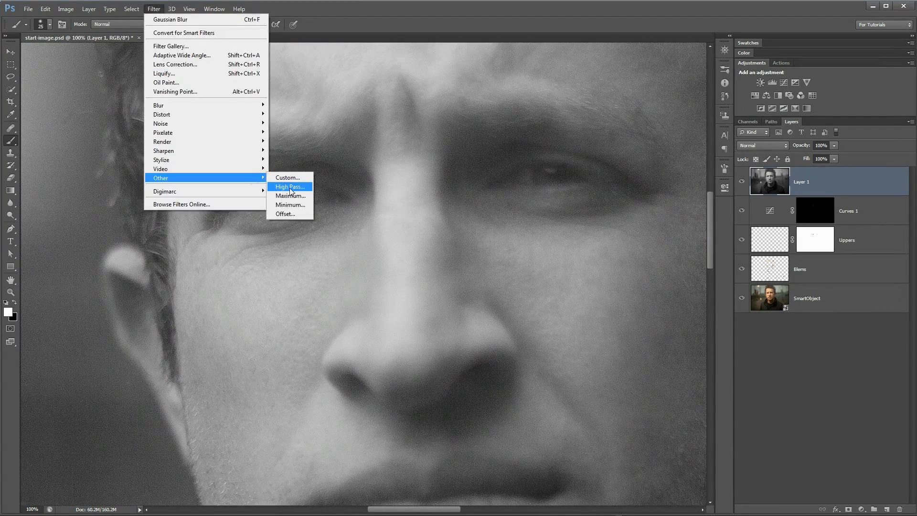
click(290, 187)
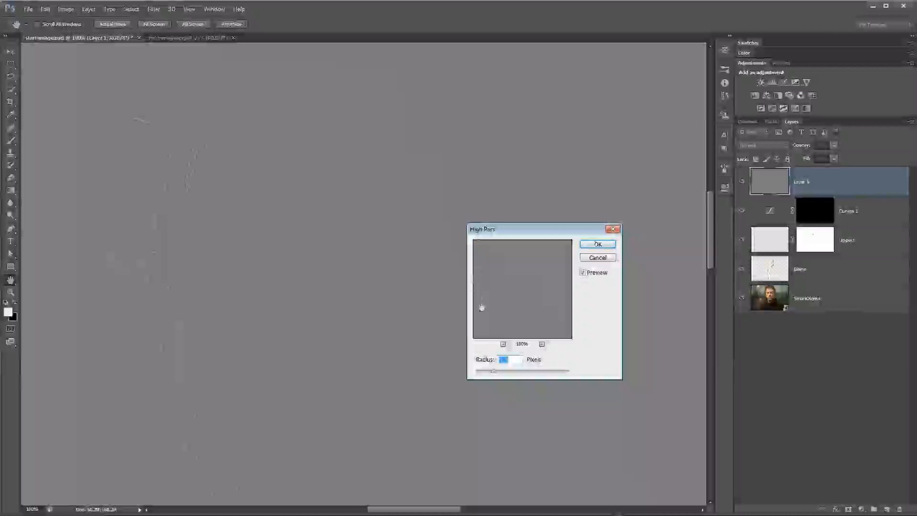
drag(553, 230, 444, 237)
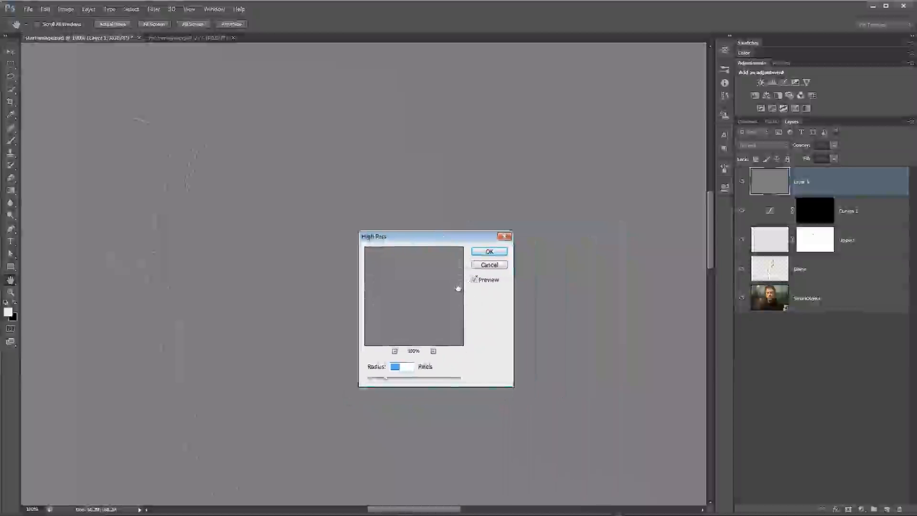
drag(461, 237, 390, 265)
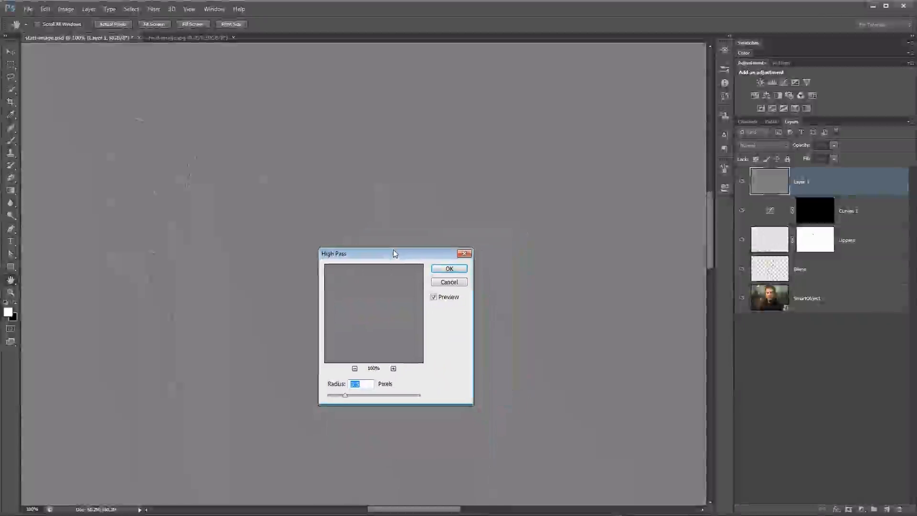
click(365, 385)
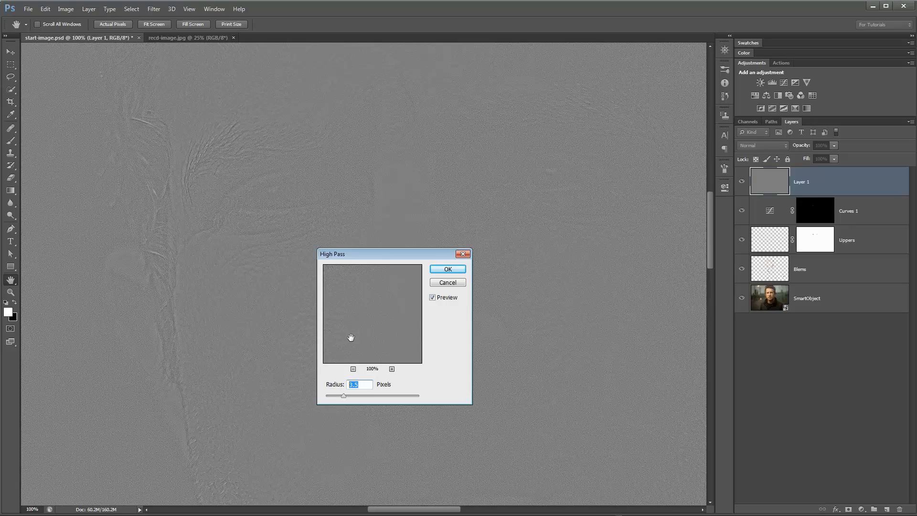
drag(381, 252, 481, 152)
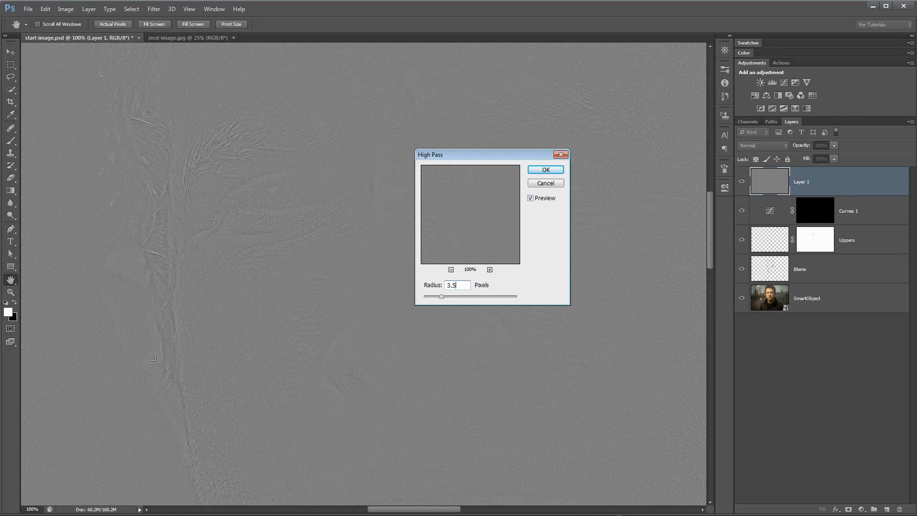
click(545, 170)
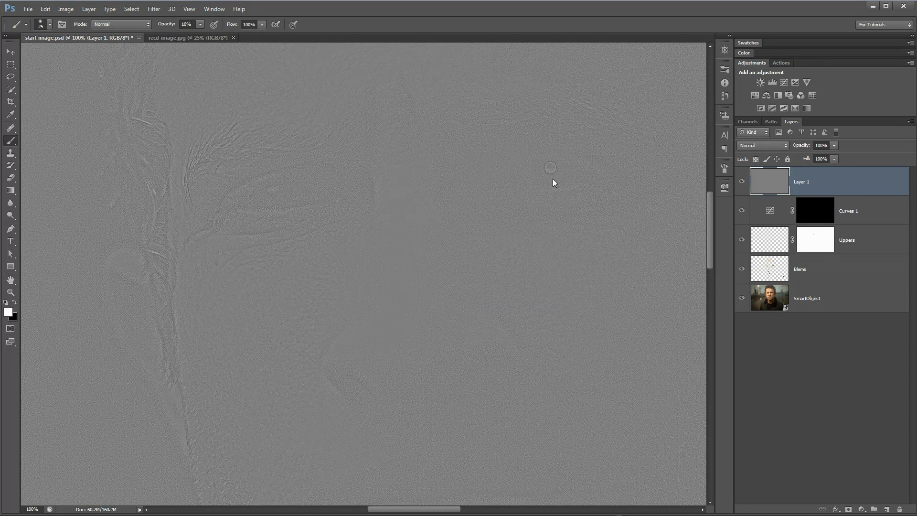
Set the High Pass layer's blend mode to Overlay and compare the portrait with the layer off and on
click(756, 145)
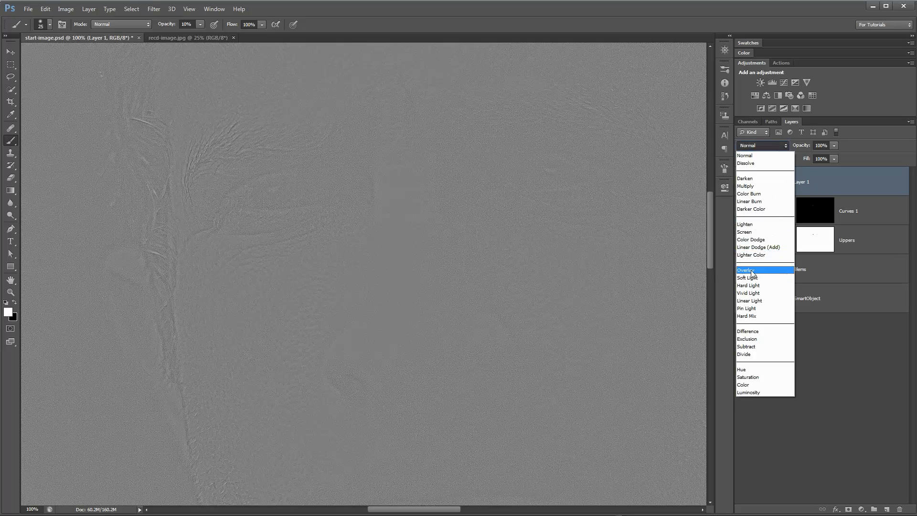
click(758, 270)
click(747, 183)
click(747, 185)
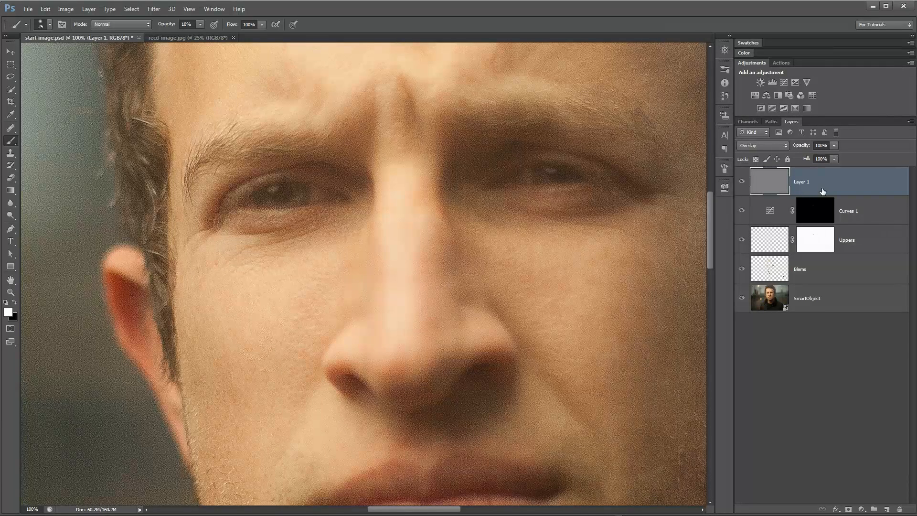
Add two Curves adjustment layers above Layer 1, naming the lower one Burn and the upper one Dodge
click(784, 84)
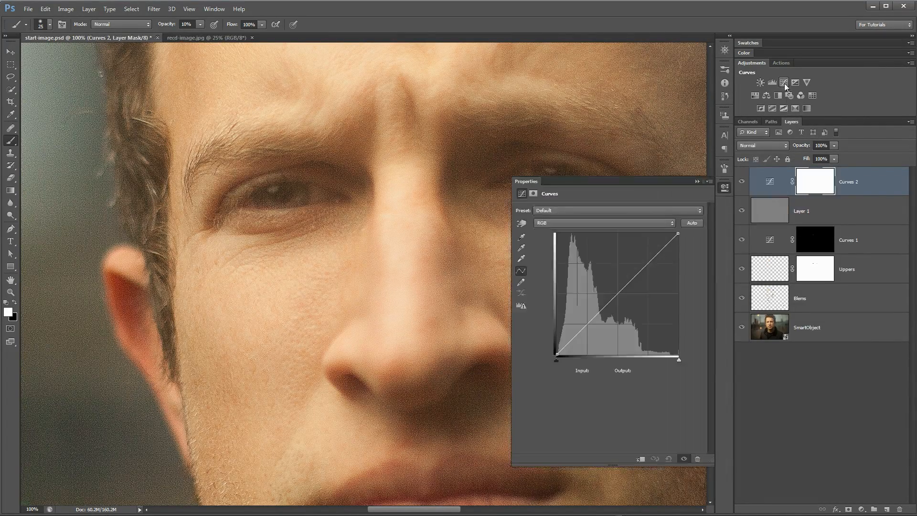
click(784, 83)
click(791, 210)
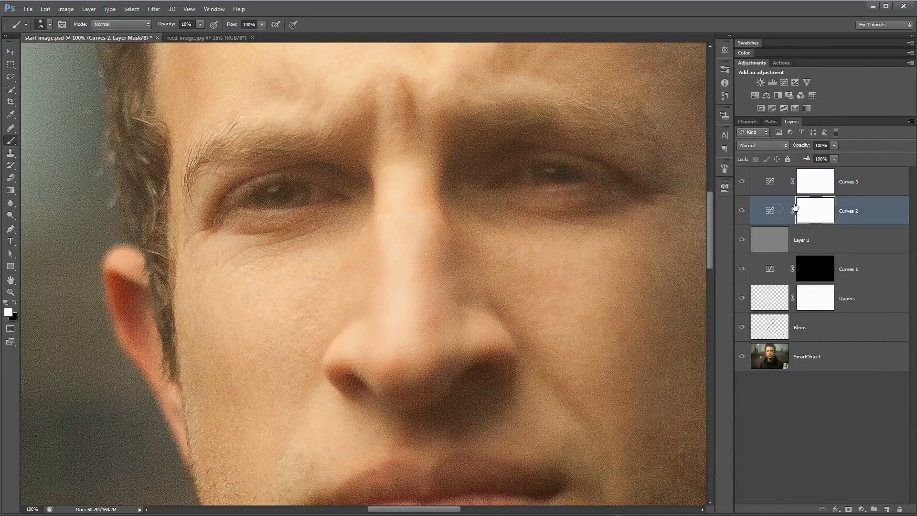
double_click(848, 215)
text(Burn)
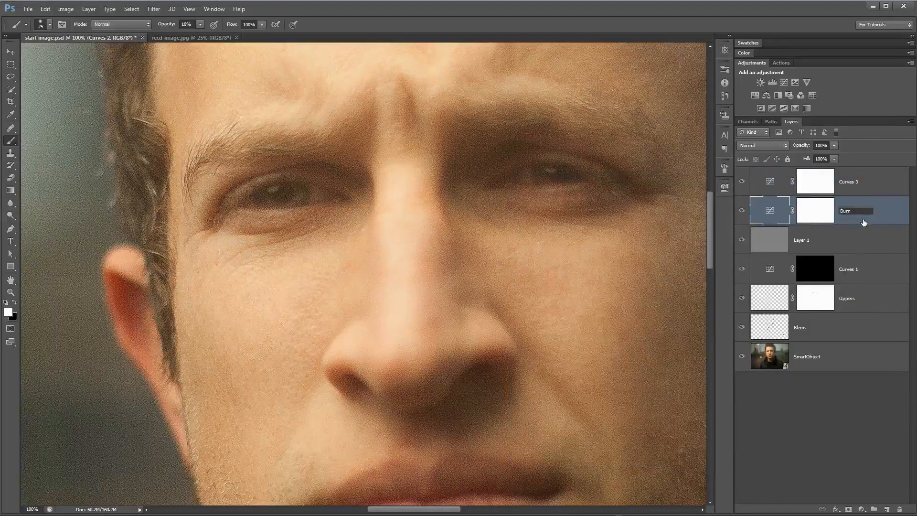
key(Return)
double_click(852, 182)
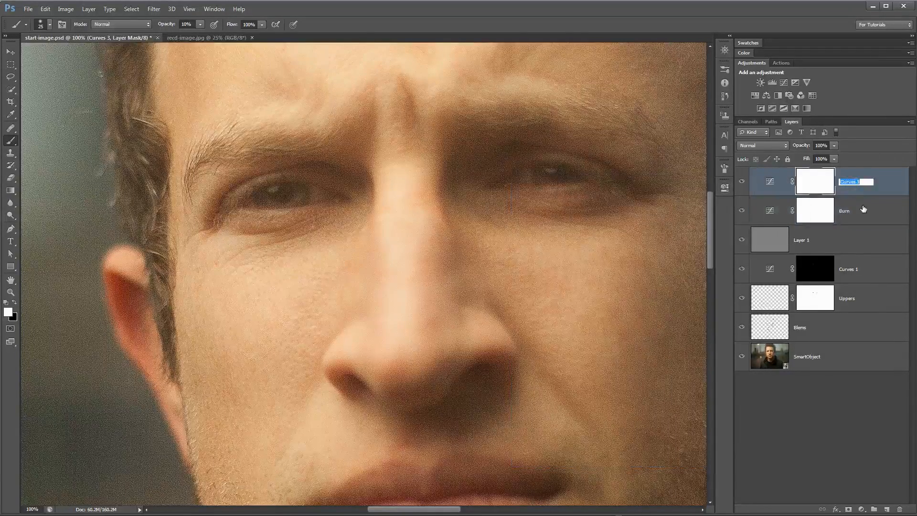
text(Dodge)
key(Return)
Set the Burn layer's blend mode to Multiply and invert its mask to black
click(843, 214)
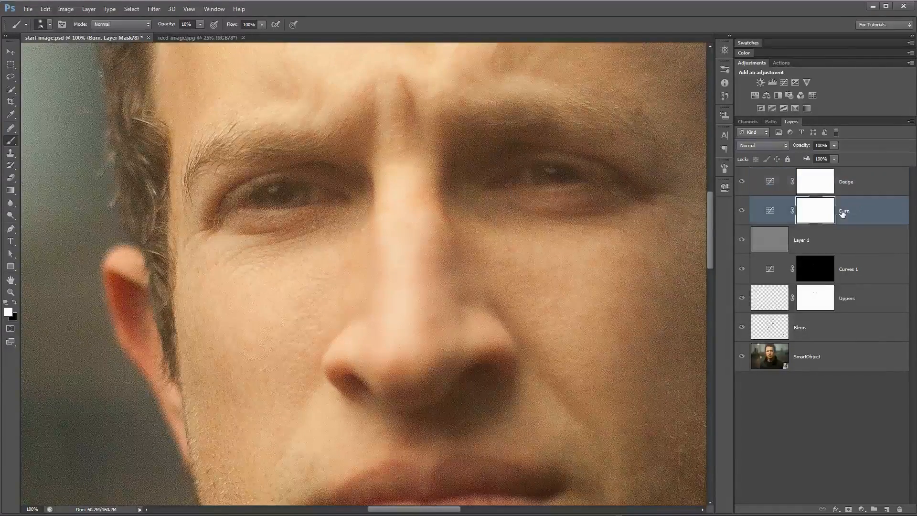
click(763, 147)
click(756, 190)
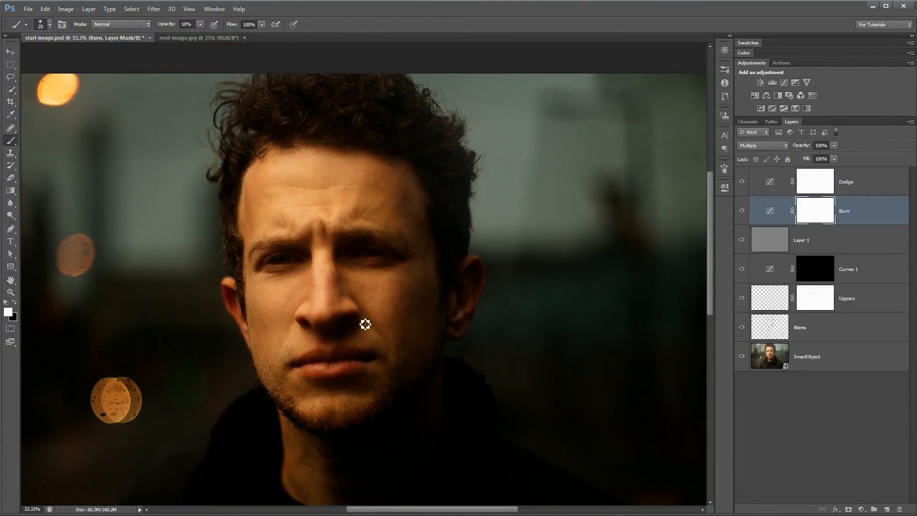
key(z)
click(318, 305)
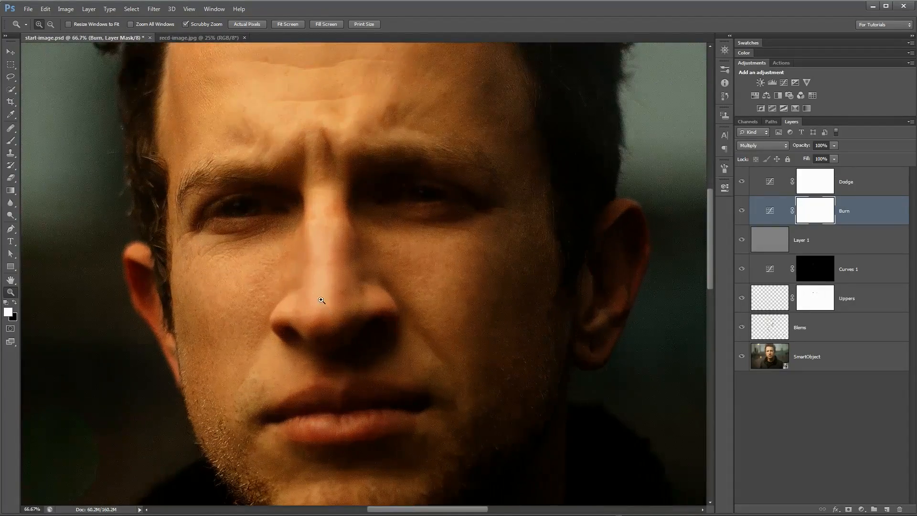
click(321, 300)
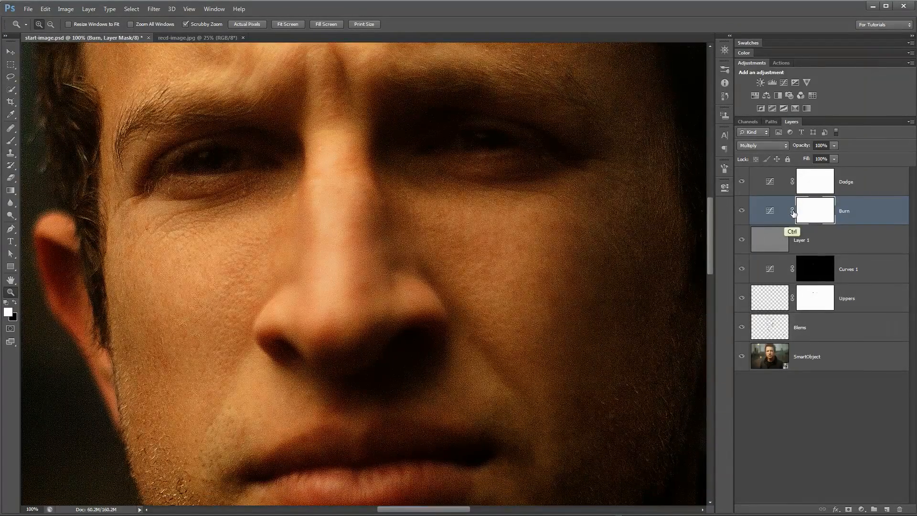
key(ctrl+i)
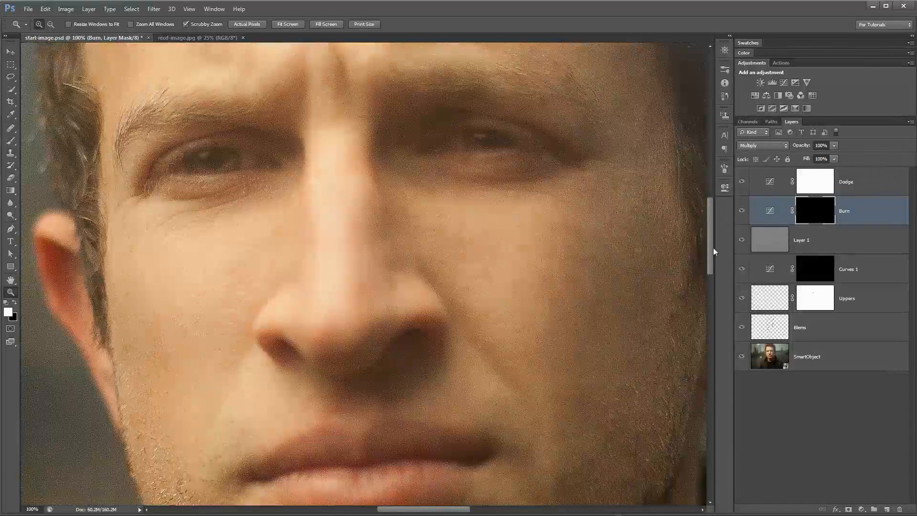
Set the Dodge layer's blend mode to Screen and invert its mask to black
click(816, 182)
click(760, 146)
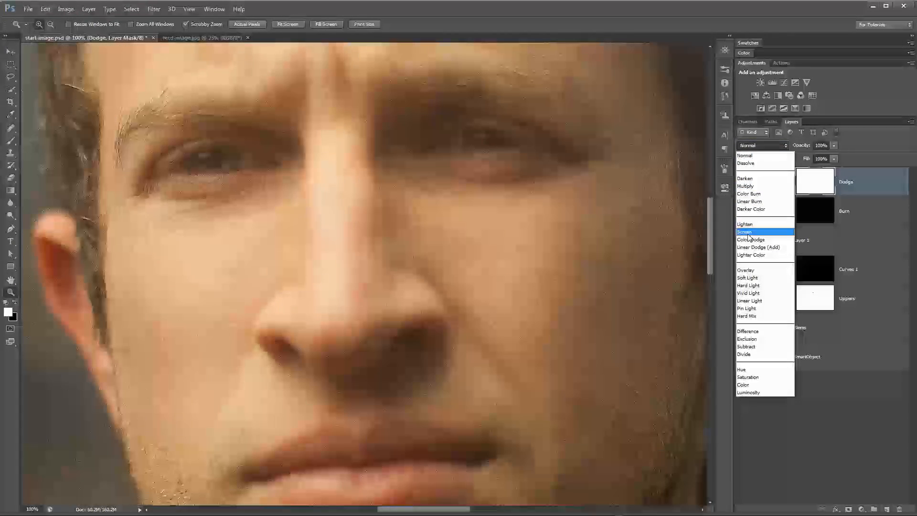
click(745, 231)
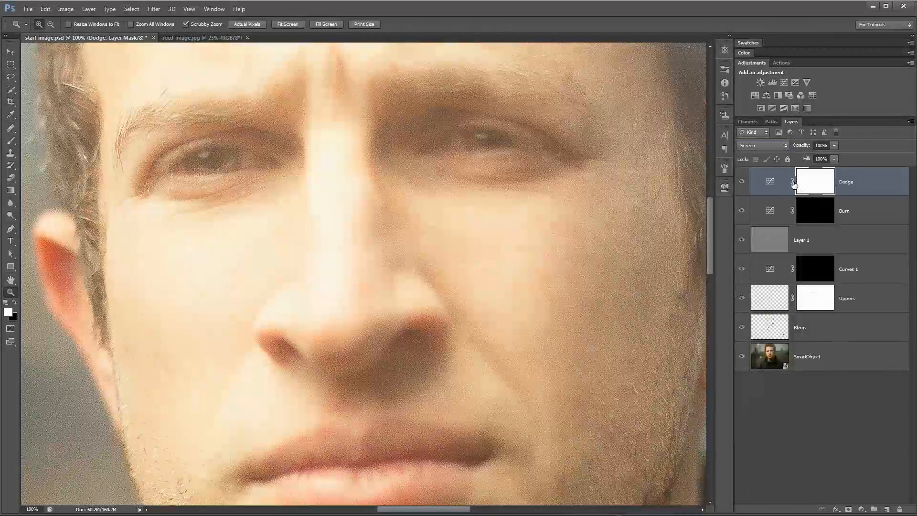
key(ctrl+i)
Target the Burn layer's mask with a soft Brush of about 176 px size and 0% hardness, viewing the whole portrait
click(810, 219)
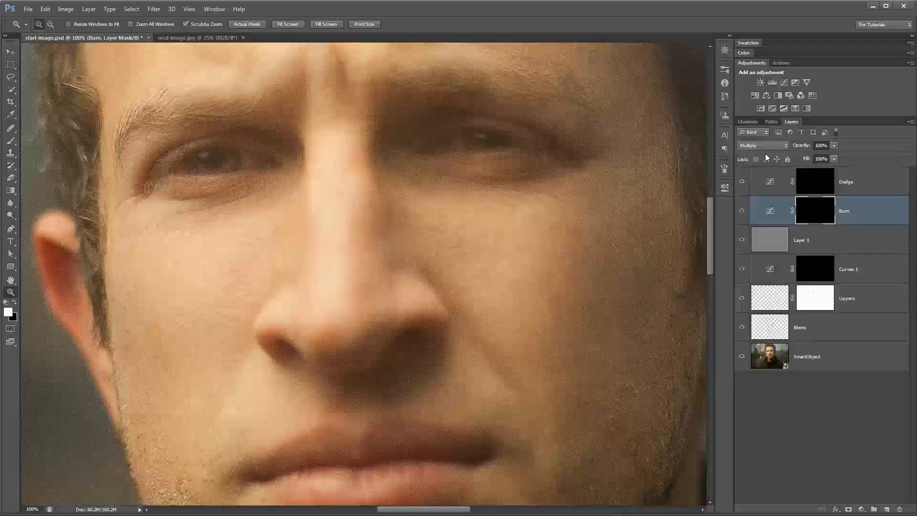
key(ctrl+minus)
key(ctrl+minus)
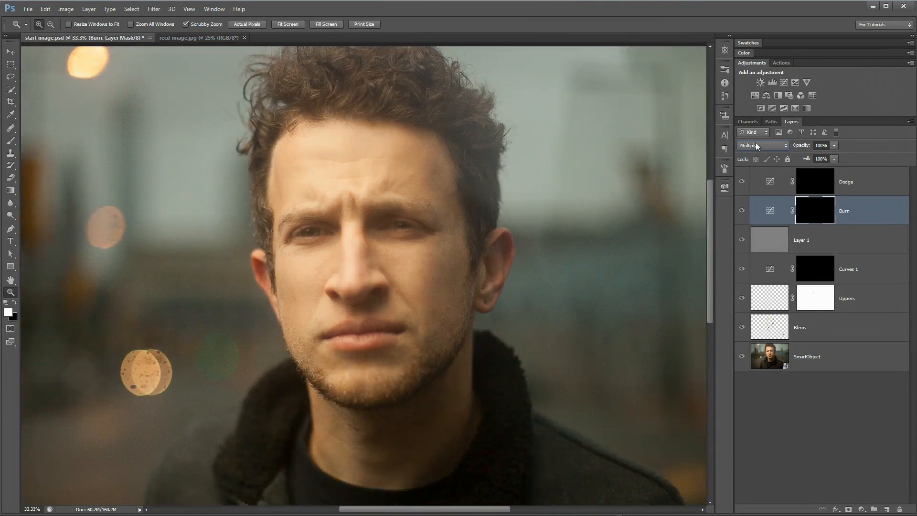
key(ctrl+minus)
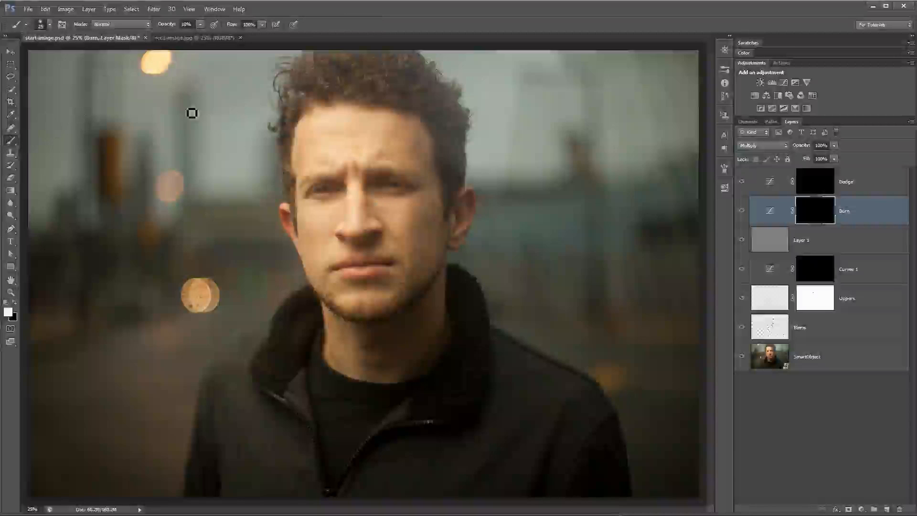
right_click(360, 222)
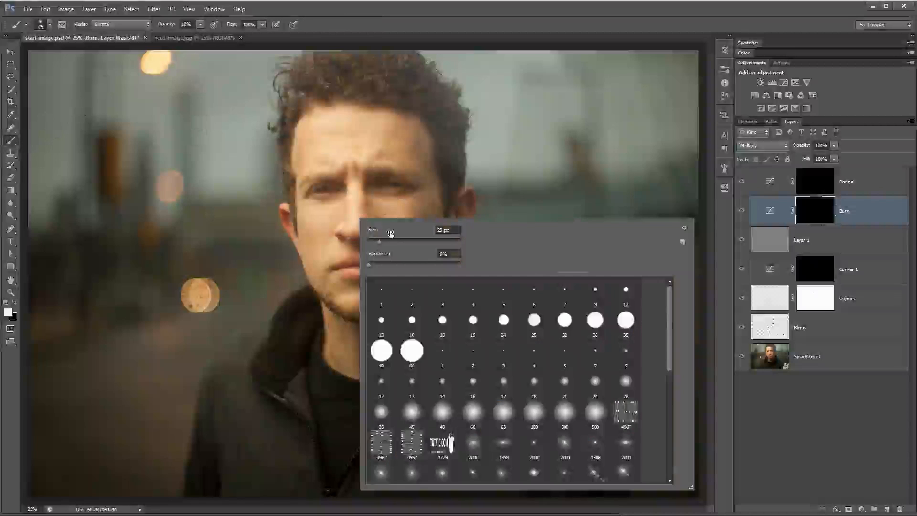
drag(410, 242, 432, 241)
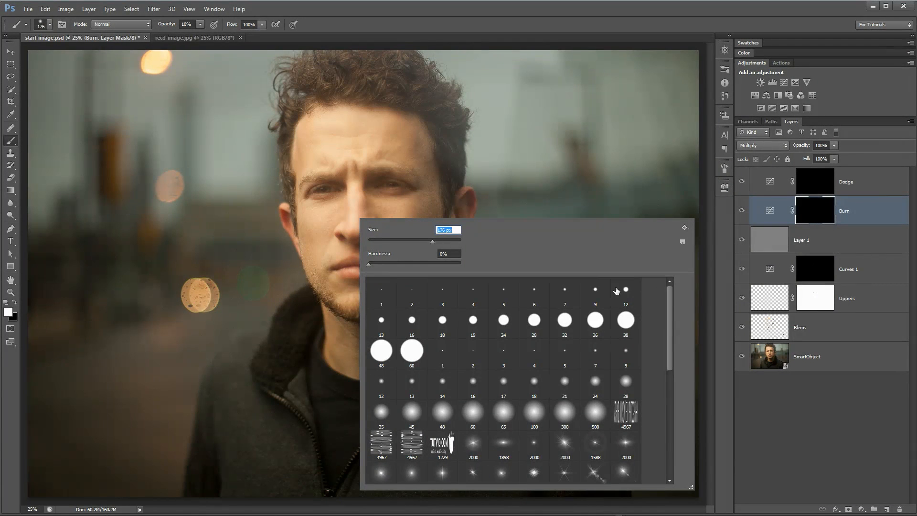
click(763, 221)
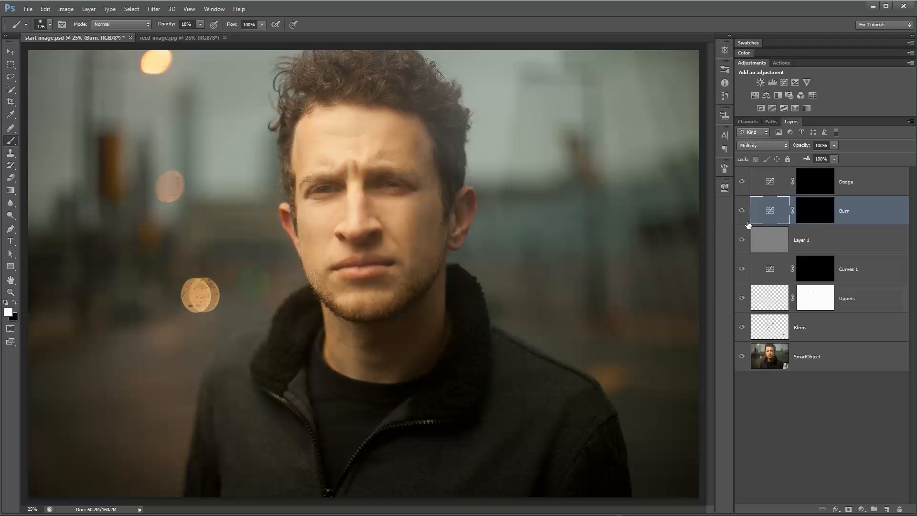
click(815, 205)
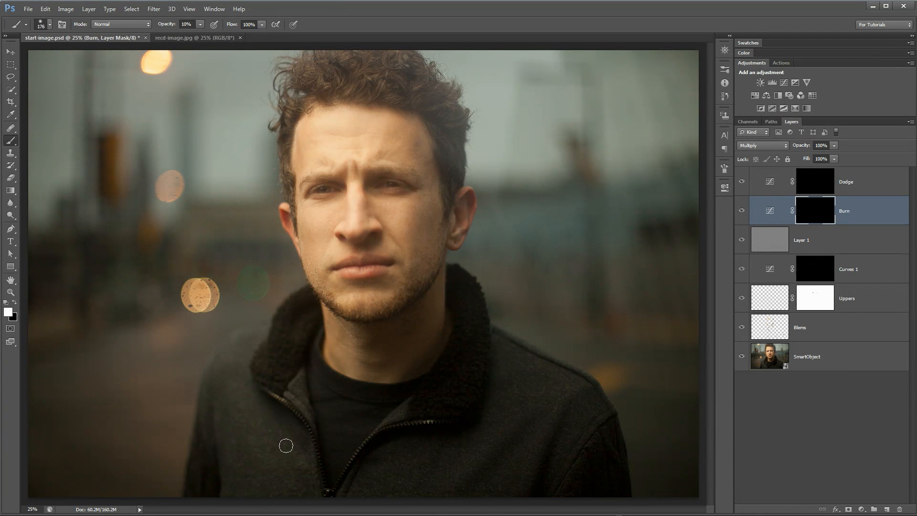
Paint white on the Burn mask over the shadows of the jacket and face, adjusting the brush size to suit each area
drag(209, 504, 252, 436)
mouse_move(312, 357)
mouse_down()
mouse_move(358, 471)
mouse_move(474, 410)
mouse_move(516, 462)
mouse_move(494, 448)
mouse_move(430, 483)
mouse_move(577, 400)
mouse_up()
key(bracketright)
key(bracketright)
key(bracketright)
key(bracketright)
key(bracketright)
key(bracketleft)
key(bracketleft)
key(bracketleft)
key(bracketleft)
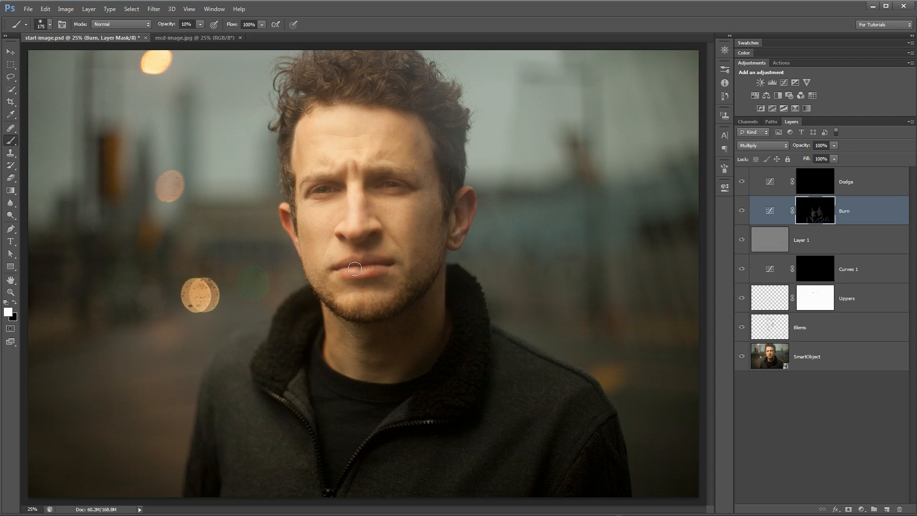
Paint white on the Burn mask around the nose, lips and chin, resizing the brush down to about 70 px
key(bracketleft)
key(bracketleft)
key(bracketleft)
key(bracketleft)
key(bracketleft)
key(bracketleft)
key(bracketright)
key(bracketright)
key(bracketright)
key(bracketright)
key(bracketright)
key(bracketright)
key(bracketleft)
key(bracketleft)
key(bracketleft)
key(bracketleft)
key(bracketleft)
key(bracketright)
key(bracketright)
key(bracketright)
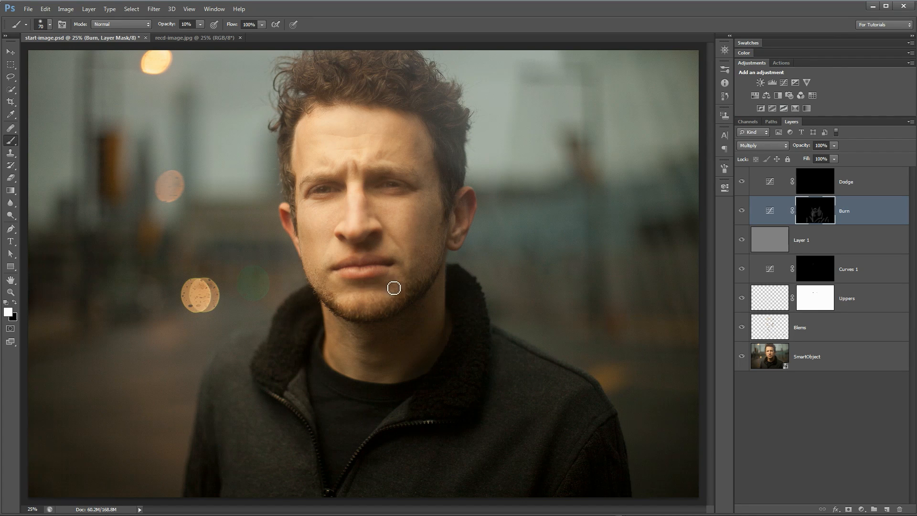
Paint white on the Burn mask over both brows at 100 px, and shade the face's edges and shadow side with brushes up to 1100 px
drag(343, 181, 308, 184)
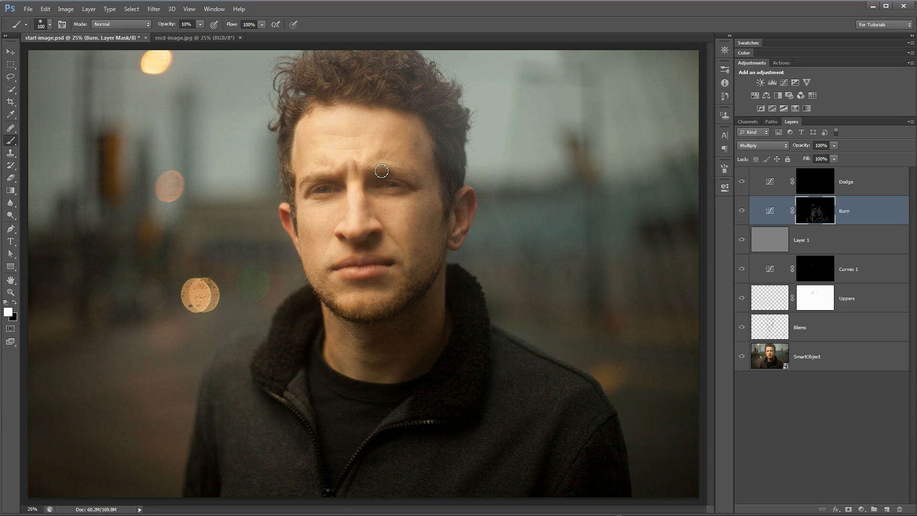
drag(382, 170, 421, 180)
key(bracketright)
key(bracketright)
key(bracketright)
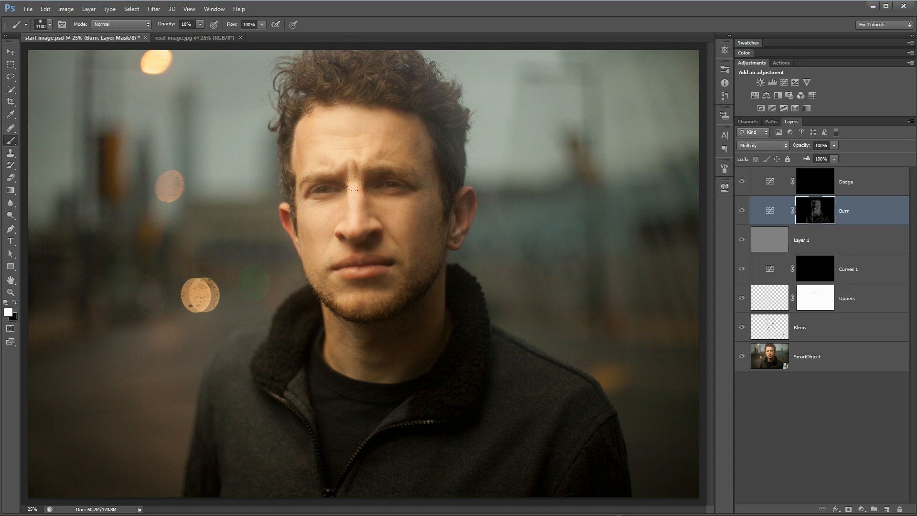
Compare the portrait with the Burn layer hidden and shown
click(743, 213)
click(742, 212)
click(742, 212)
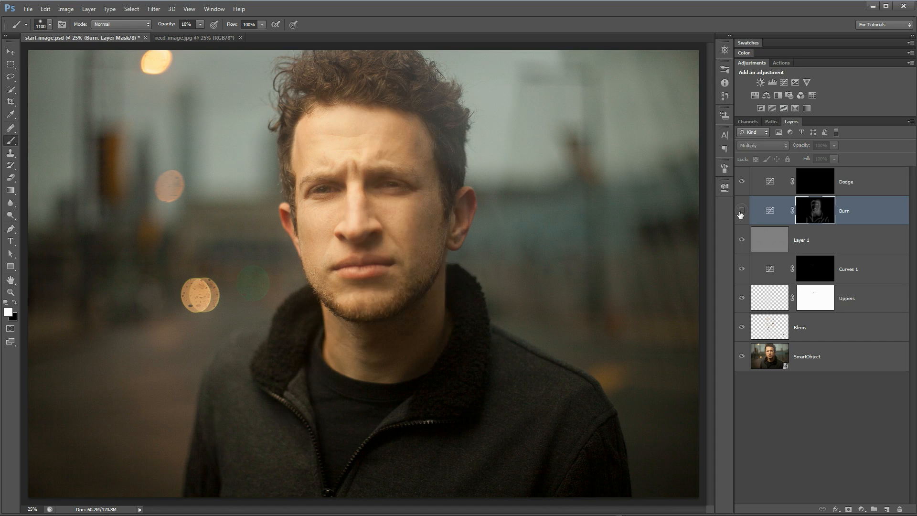
click(742, 214)
click(741, 214)
click(743, 214)
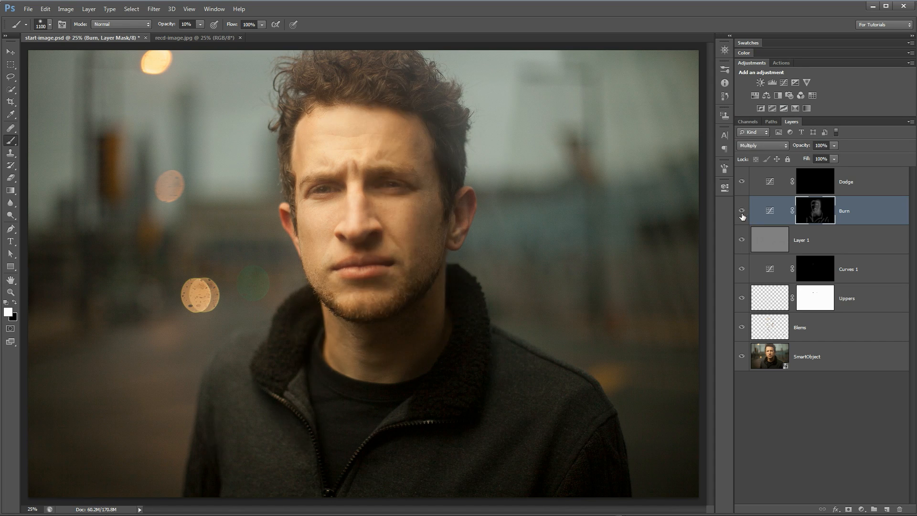
click(742, 215)
click(742, 214)
Paint white on the Burn mask over the hair shadows and the dark background areas, with brush sizes up to 900 px
key(bracketleft)
key(bracketleft)
key(bracketleft)
key(bracketleft)
key(bracketleft)
key(bracketleft)
key(bracketleft)
key(bracketleft)
key(bracketleft)
key(bracketright)
key(bracketright)
key(bracketright)
key(bracketright)
key(bracketright)
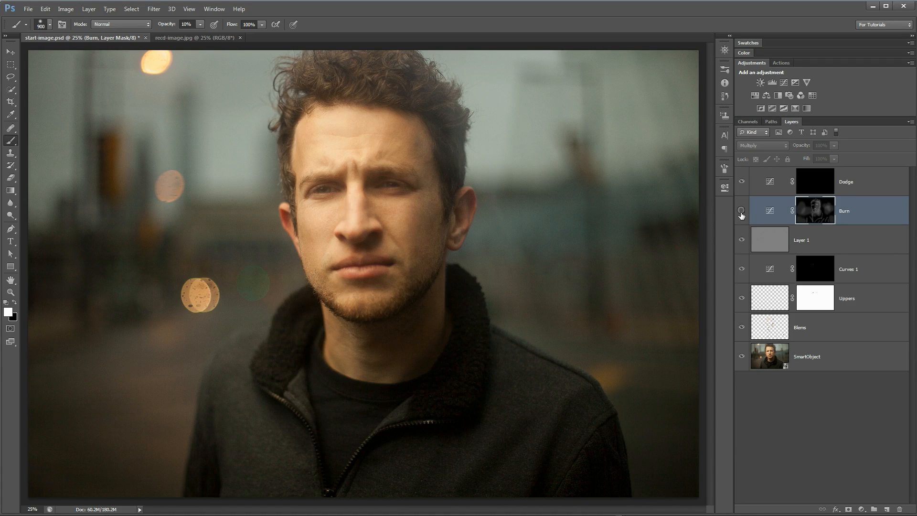
Paint white on the Dodge mask over highlights in the background, face, hair and jacket, resizing the brush between areas
click(816, 185)
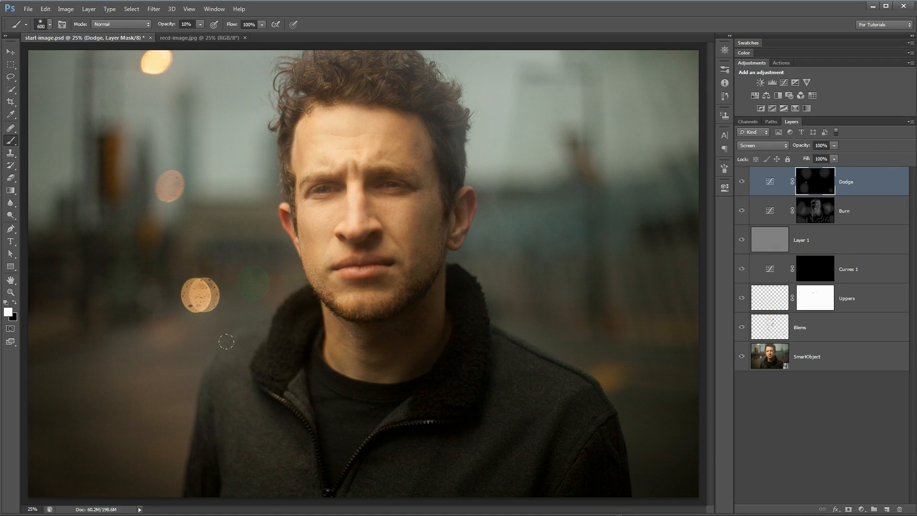
key(bracketleft)
key(bracketleft)
key(bracketleft)
key(bracketright)
key(bracketright)
key(bracketright)
key(bracketleft)
key(bracketleft)
key(bracketright)
key(bracketright)
key(bracketright)
key(bracketleft)
key(bracketleft)
key(bracketleft)
key(bracketleft)
key(bracketleft)
key(bracketleft)
key(bracketleft)
key(bracketleft)
key(bracketleft)
key(bracketright)
key(bracketright)
key(bracketright)
key(bracketright)
key(bracketright)
key(bracketright)
key(bracketright)
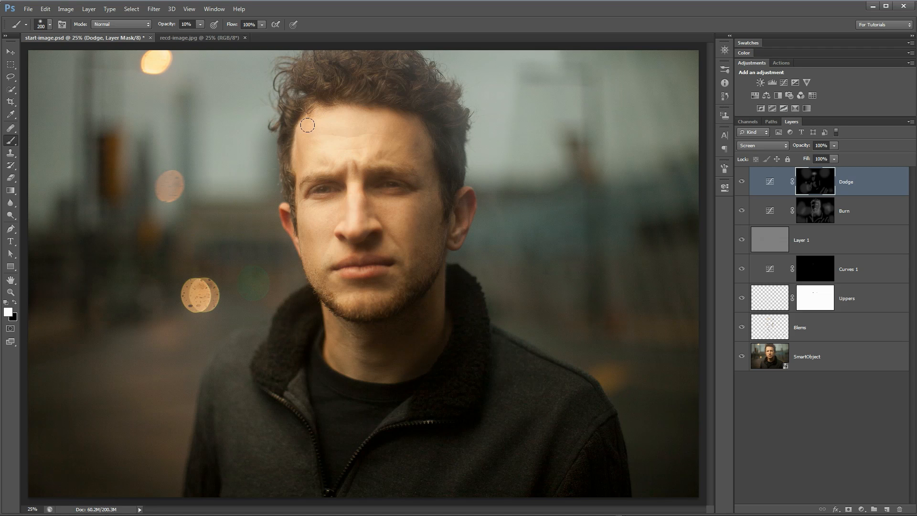
Paint the fine ear highlights on the Dodge mask with the brush reduced to 45 px
key(bracketleft)
key(bracketleft)
key(bracketleft)
key(bracketleft)
key(bracketleft)
key(bracketleft)
key(bracketleft)
key(bracketleft)
key(bracketleft)
key(bracketleft)
mouse_move(460, 239)
mouse_down()
mouse_move(471, 195)
mouse_move(460, 227)
mouse_up()
Compare the portrait with the Dodge and Burn layers hidden and shown
click(742, 182)
click(743, 182)
click(743, 182)
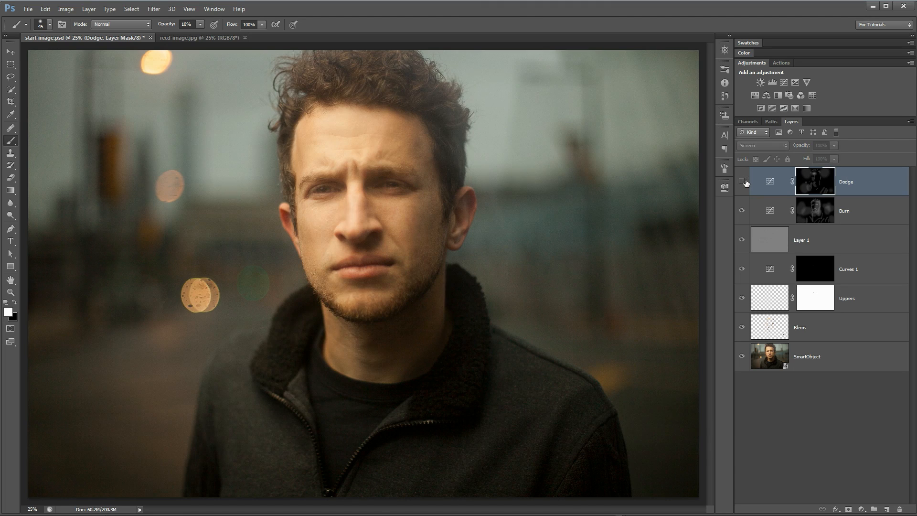
click(742, 182)
drag(742, 212, 742, 182)
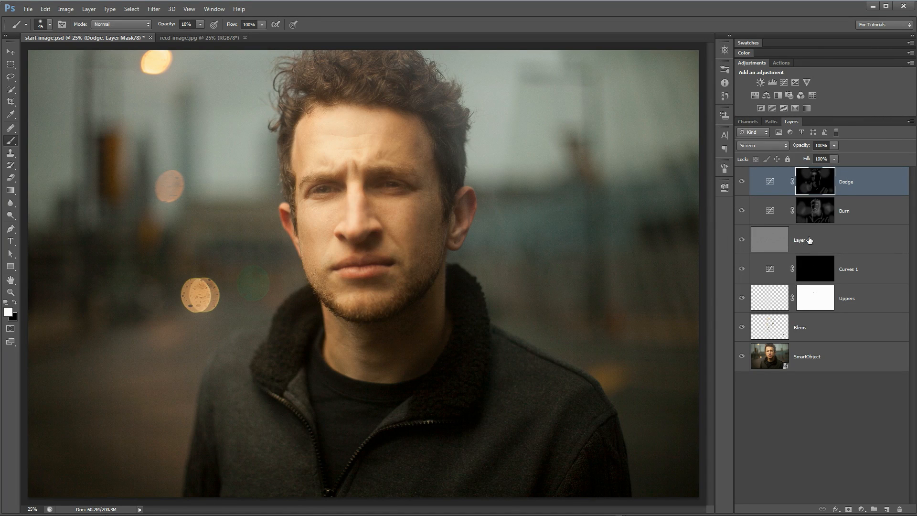
Duplicate the Dodge and Burn layers together, placing the copies above the originals
shift+click(775, 215)
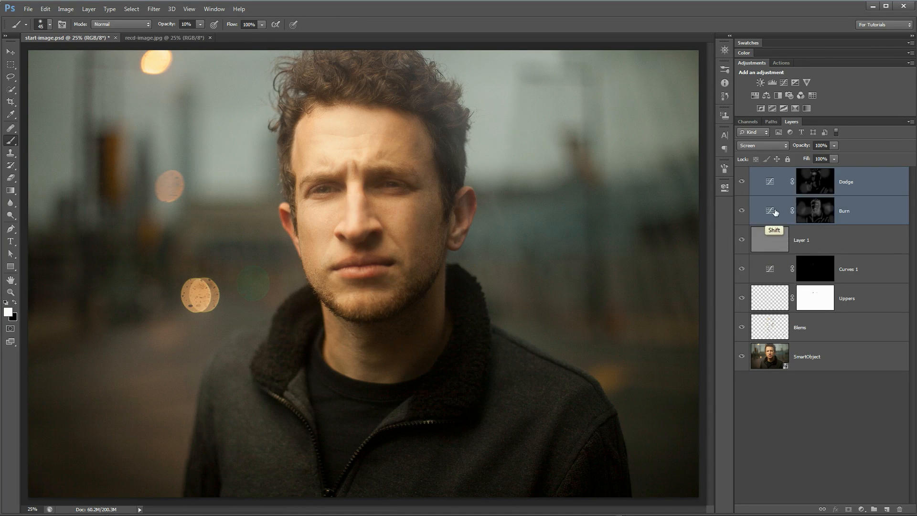
click(854, 172)
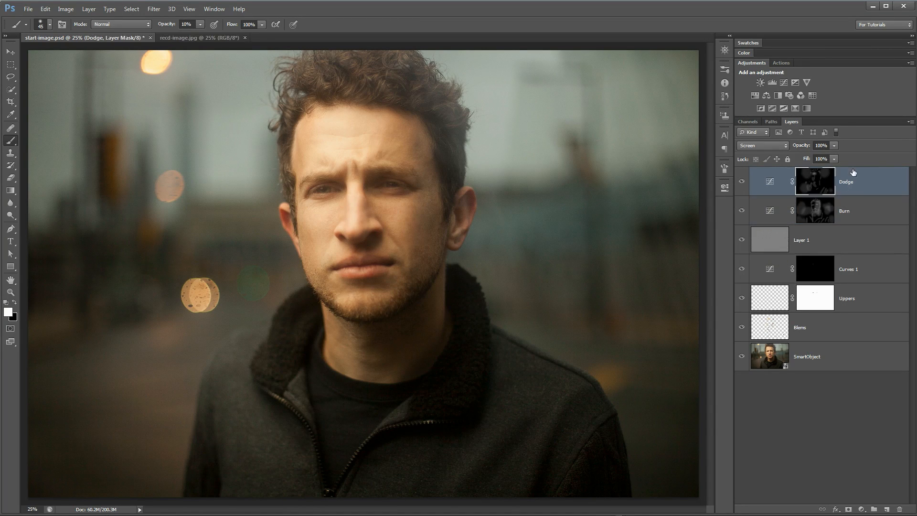
shift+click(875, 221)
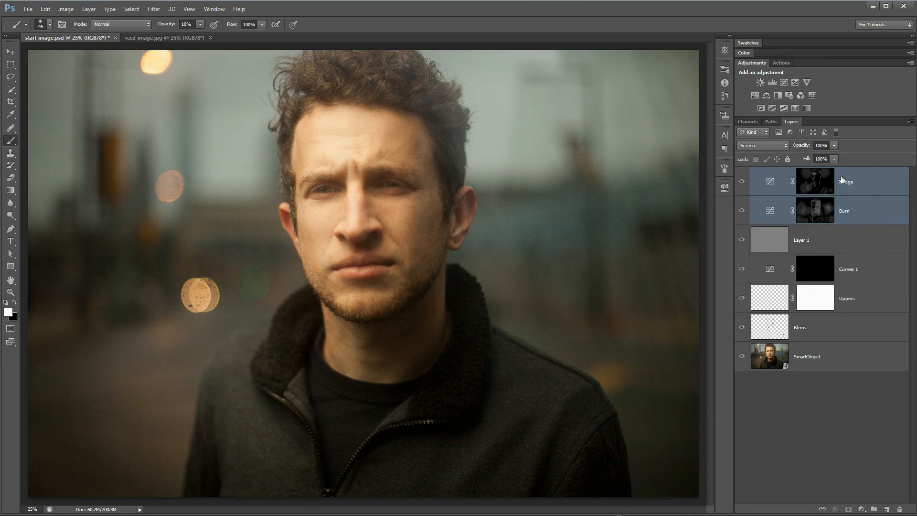
mouse_move(841, 179)
mouse_down()
mouse_move(875, 186)
mouse_move(885, 510)
mouse_up()
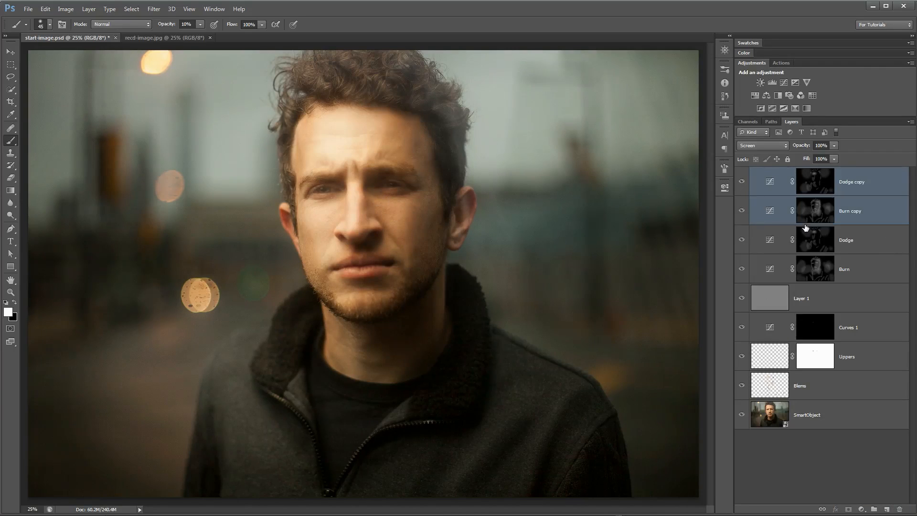
Apply a Gaussian Blur with a 75-pixel radius to the Burn copy layer's mask
click(819, 214)
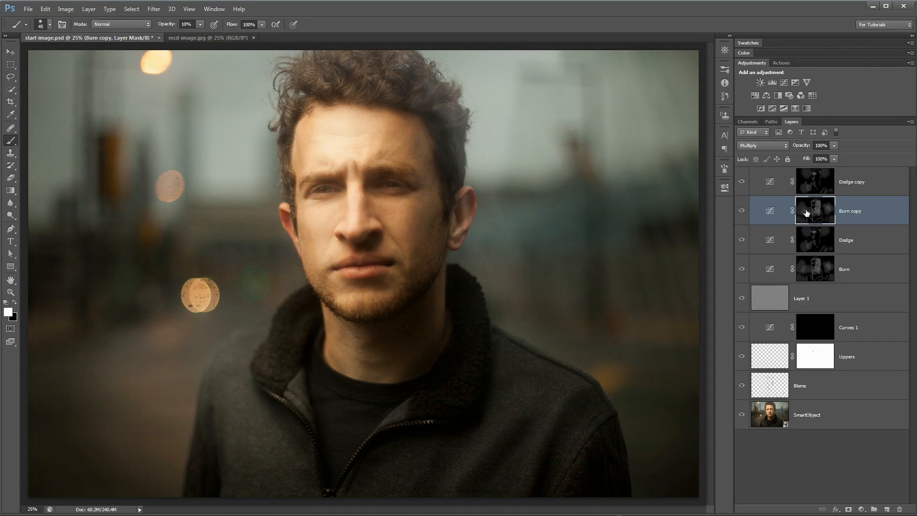
click(153, 8)
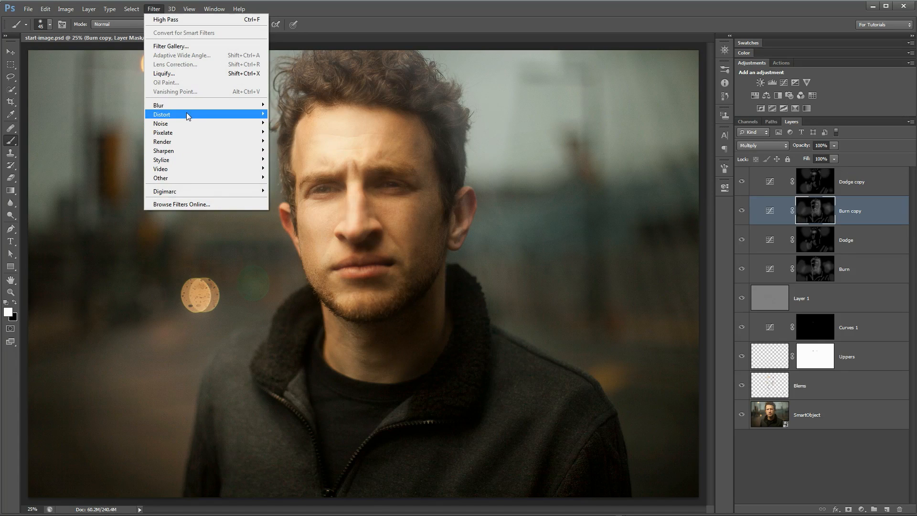
mouse_move(190, 109)
click(286, 172)
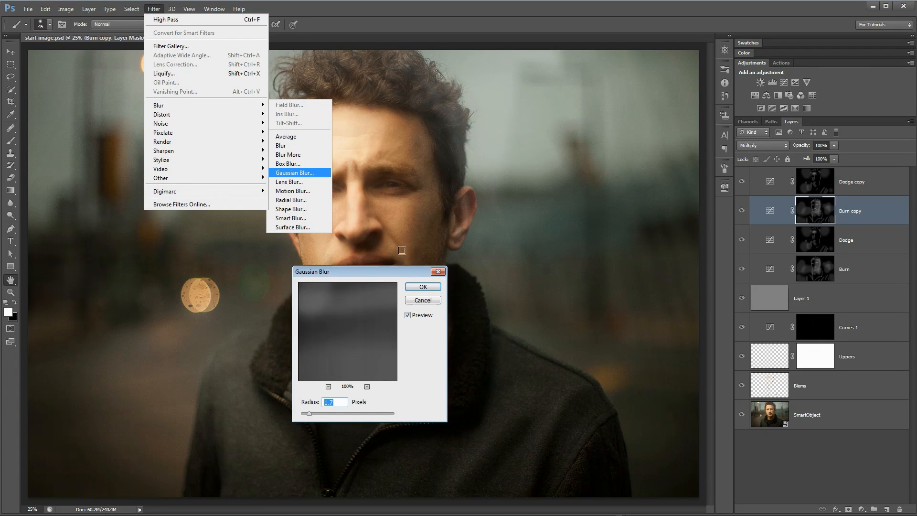
text(75)
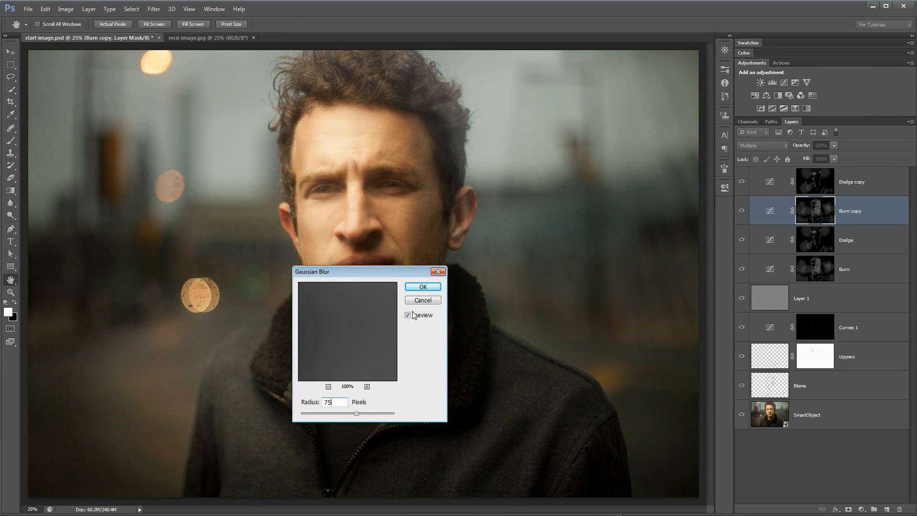
click(424, 289)
key(b)
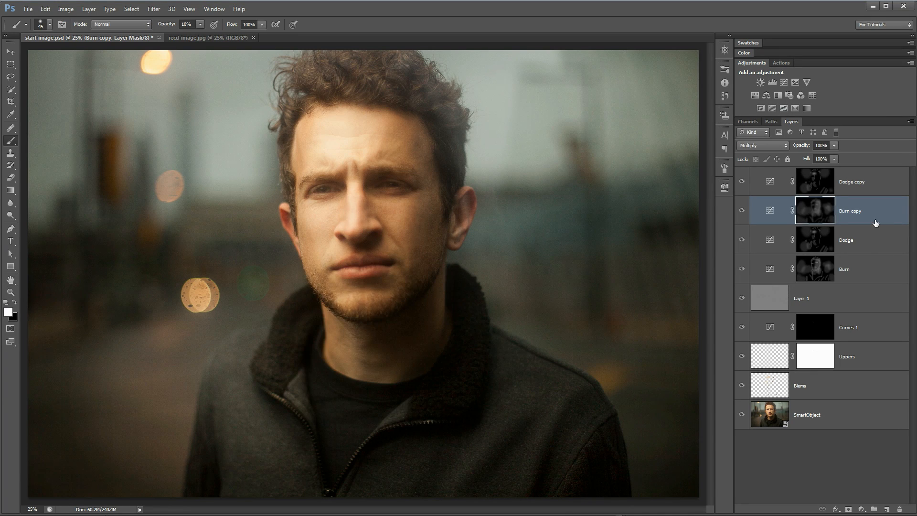
View the Burn copy mask and the original Burn mask on the canvas to compare their softness
alt+click(818, 212)
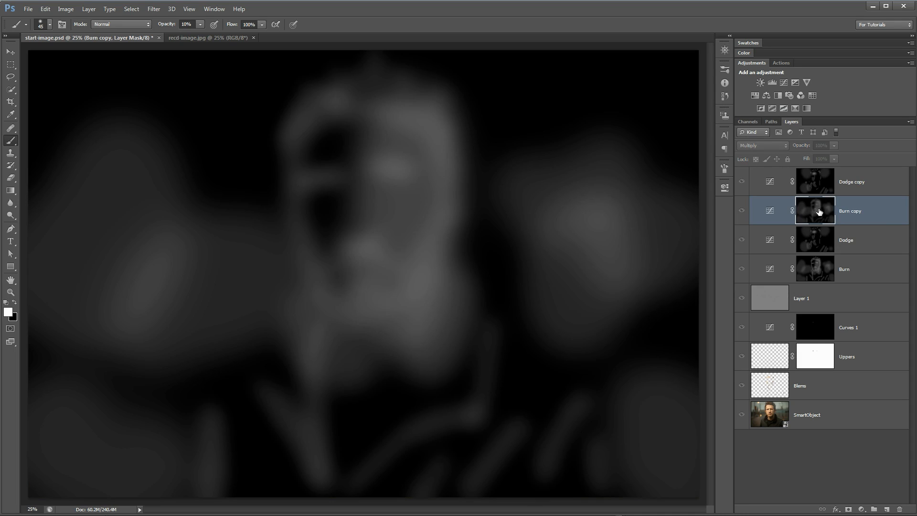
click(817, 270)
alt+click(817, 270)
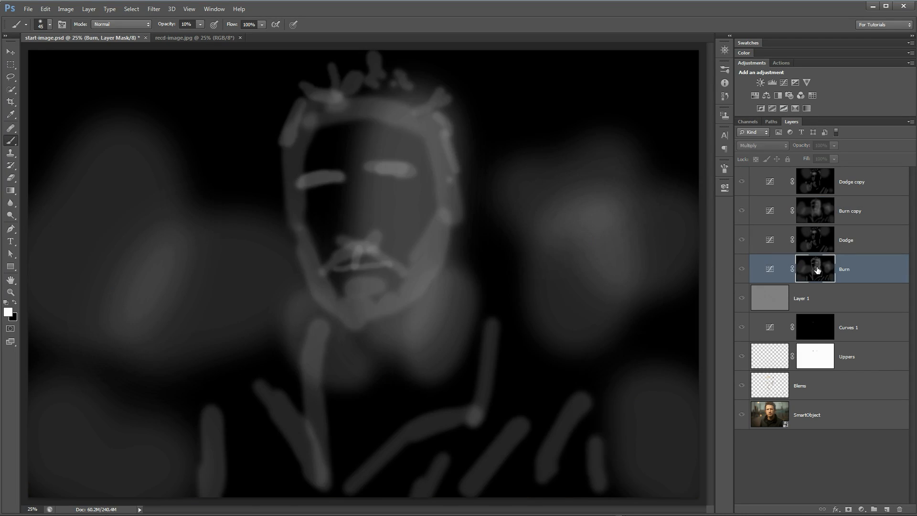
alt+click(819, 212)
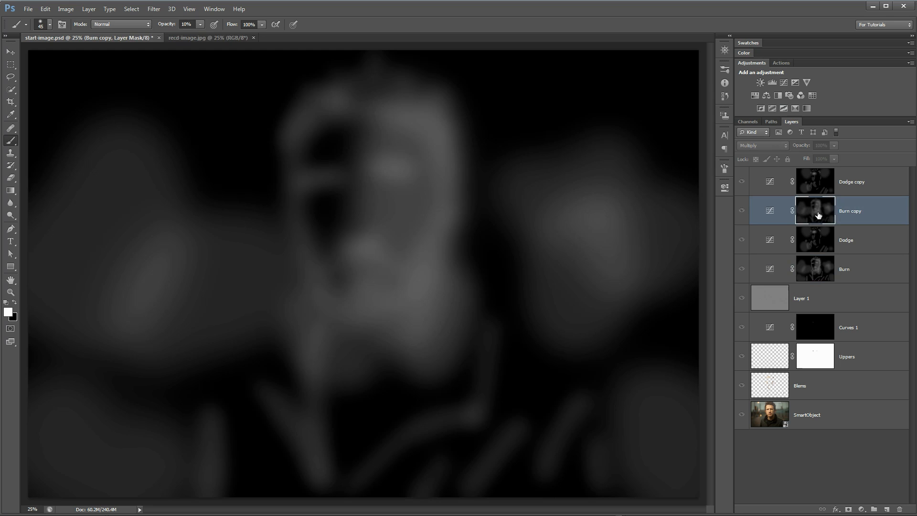
alt+click(813, 273)
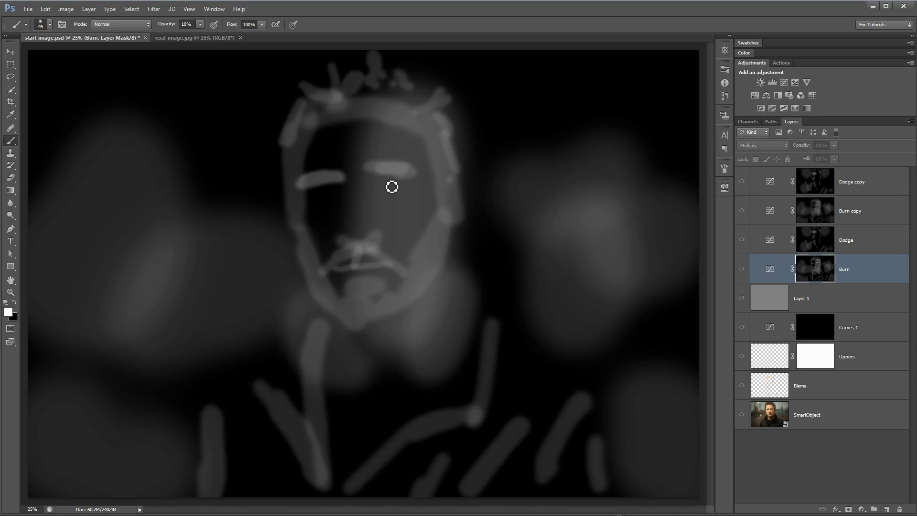
Compare the two Dodge masks, repeat the 75-pixel Gaussian Blur on the Dodge copy mask, and return to the image view
alt+click(816, 192)
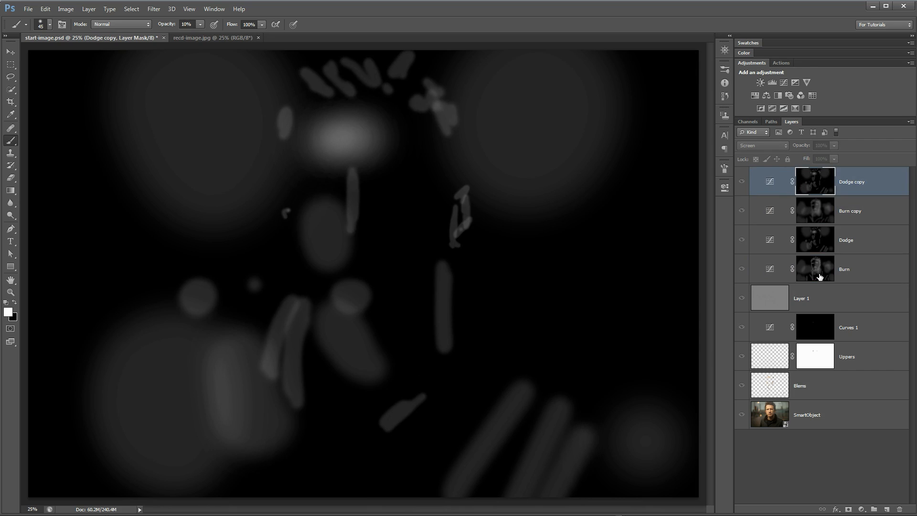
alt+click(818, 246)
alt+click(808, 190)
click(154, 9)
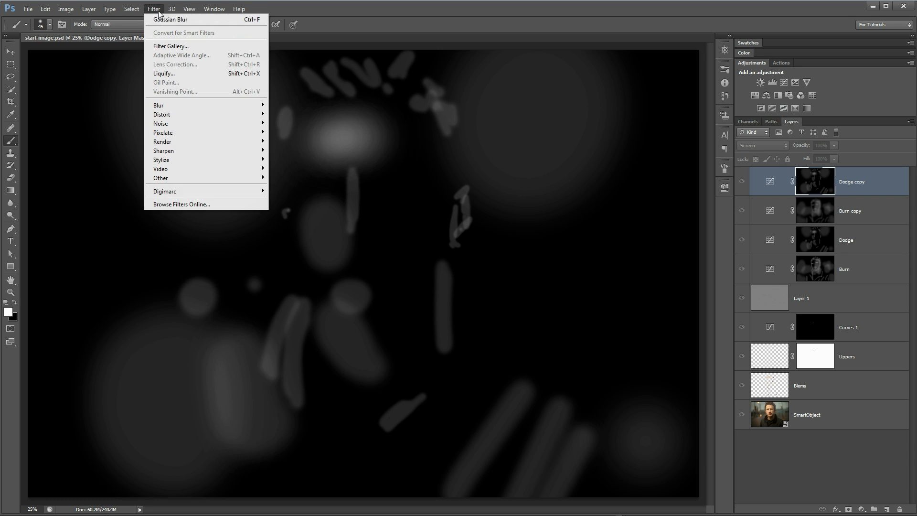
click(168, 19)
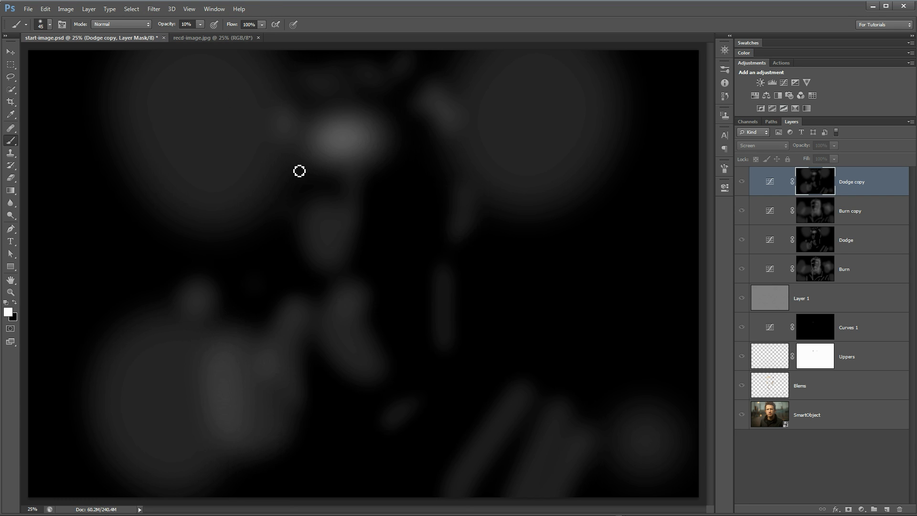
alt+click(816, 186)
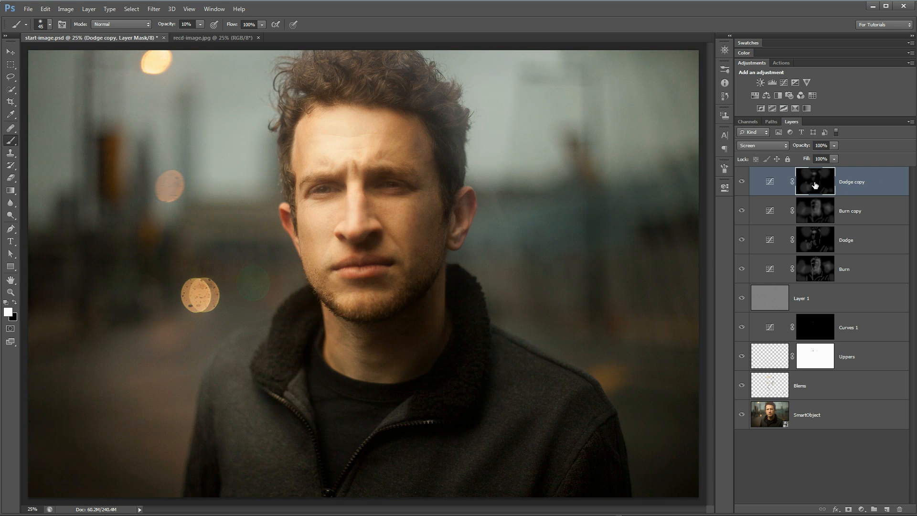
Compare the portrait with the blurred Dodge copy and Burn copy layers hidden and shown
click(742, 181)
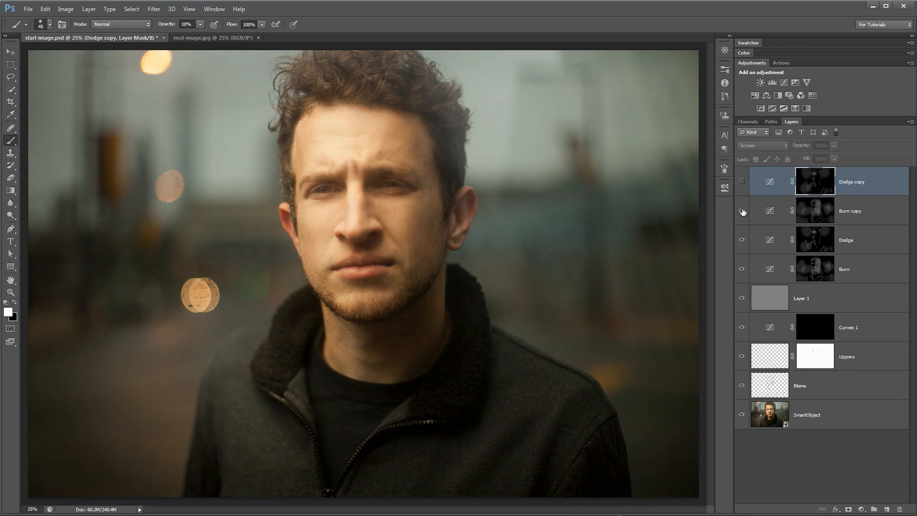
click(742, 183)
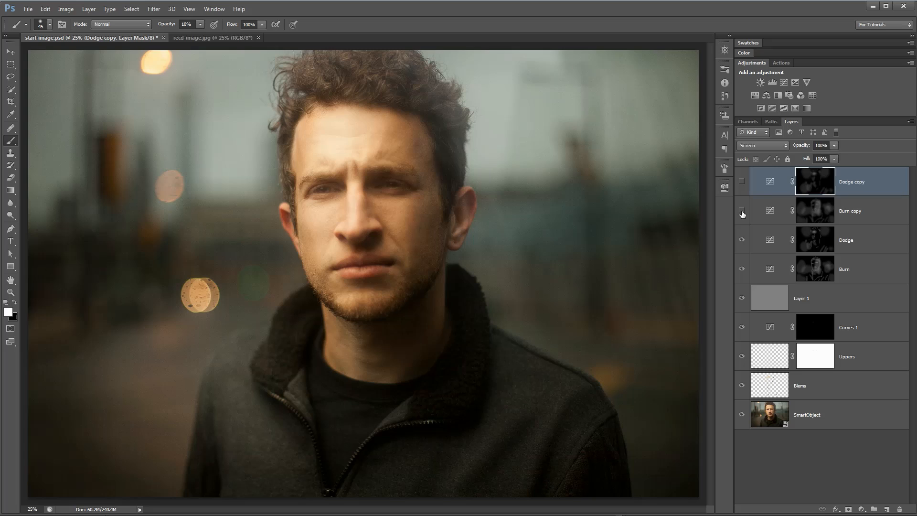
click(743, 181)
Set the opacity of the Dodge copy and Burn copy layers to 35%
shift+click(880, 210)
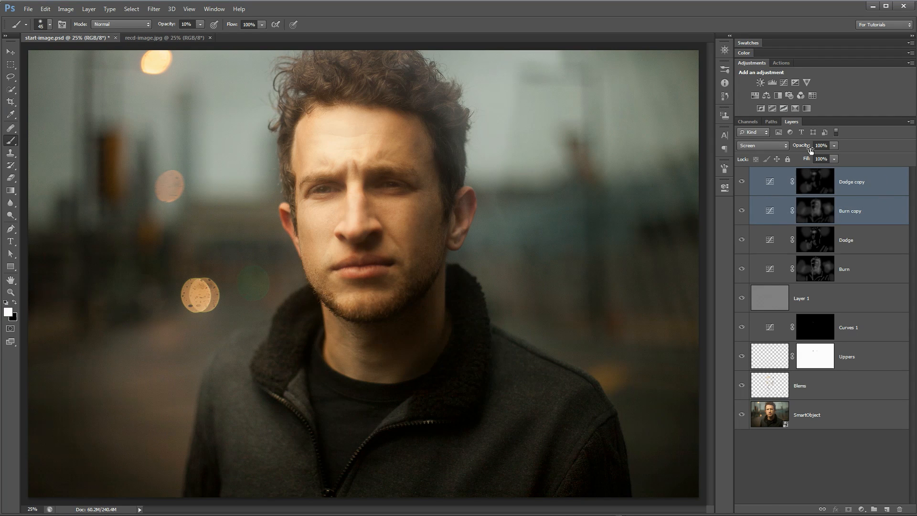
drag(811, 150, 778, 143)
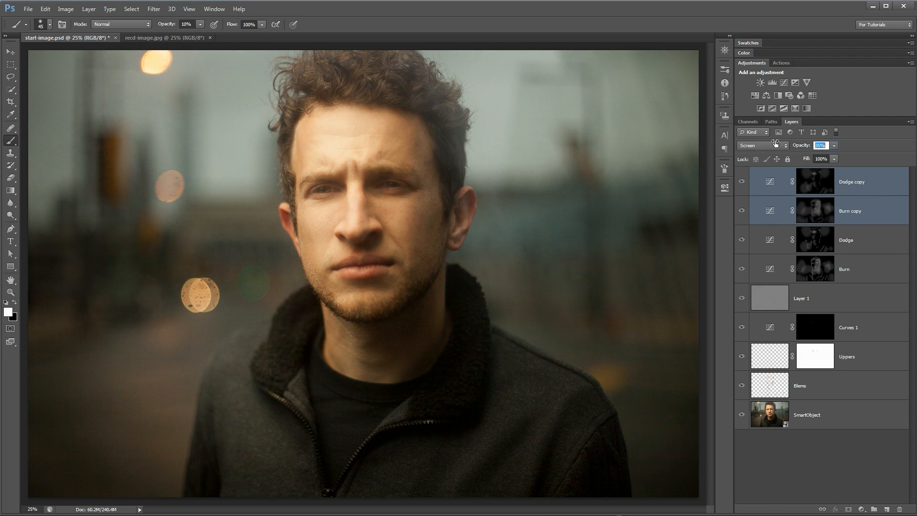
key(Return)
Set the opacity of the original Dodge and Burn layers to 78%, and recheck the opacity of both layer pairs
click(870, 252)
shift+click(868, 267)
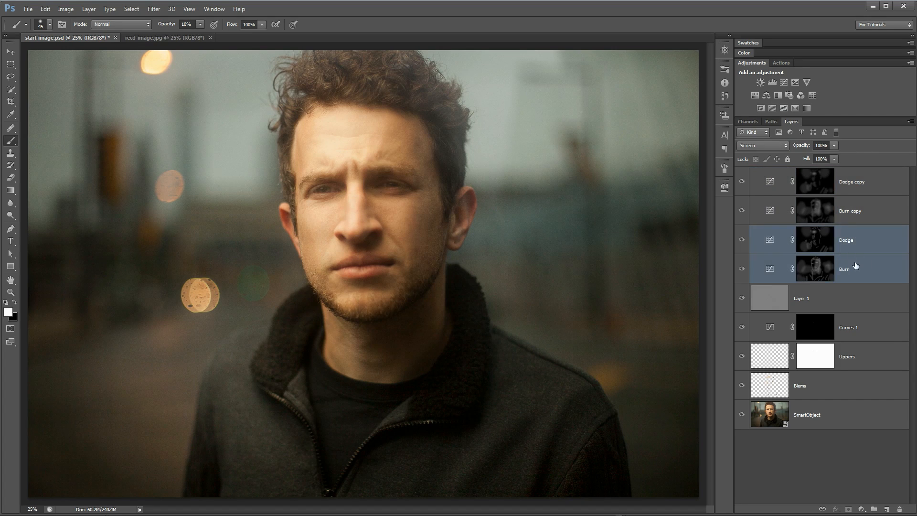
mouse_move(802, 146)
mouse_down()
mouse_move(789, 147)
mouse_move(797, 149)
mouse_up()
key(Return)
click(859, 217)
shift+click(864, 189)
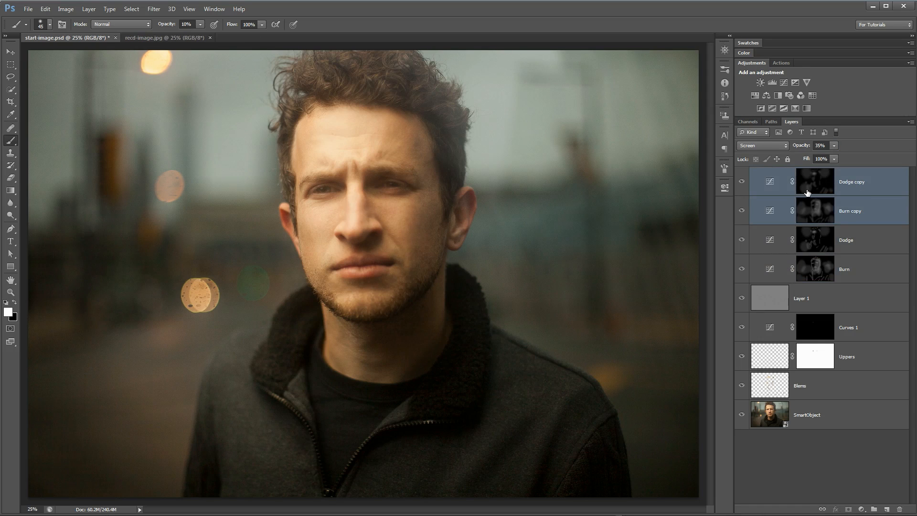
click(865, 245)
shift+click(862, 266)
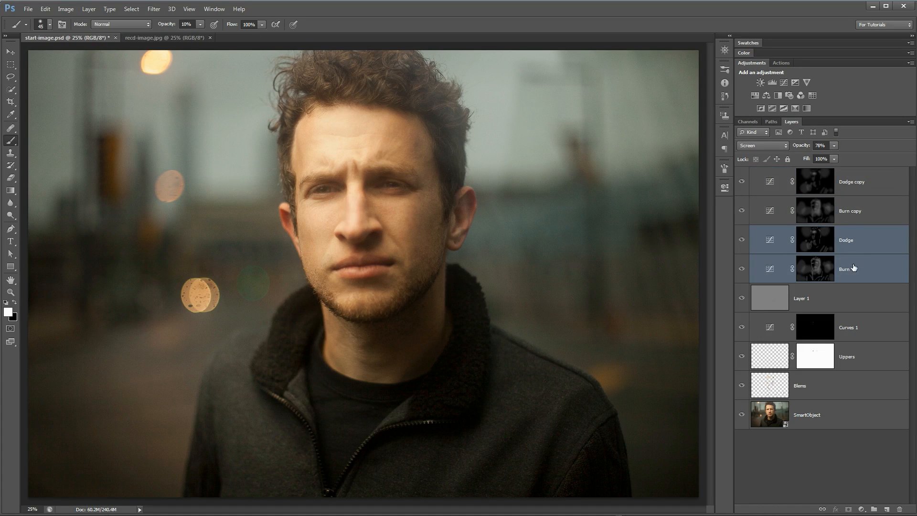
Show only the SmartObject layer to view the portrait without the retouching layers
click(806, 414)
alt+click(742, 417)
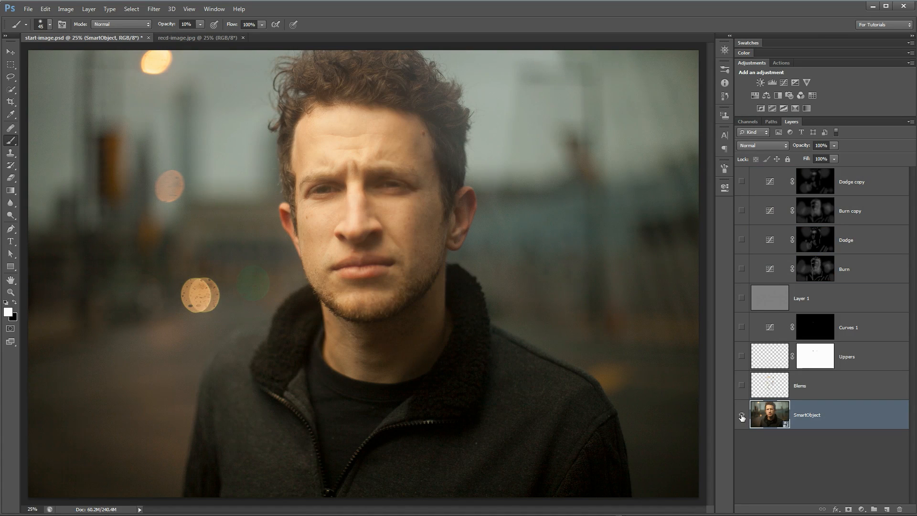
Show all layers again and add a Levels adjustment above the Dodge copy layer with output levels of 20 and 243
alt+click(742, 417)
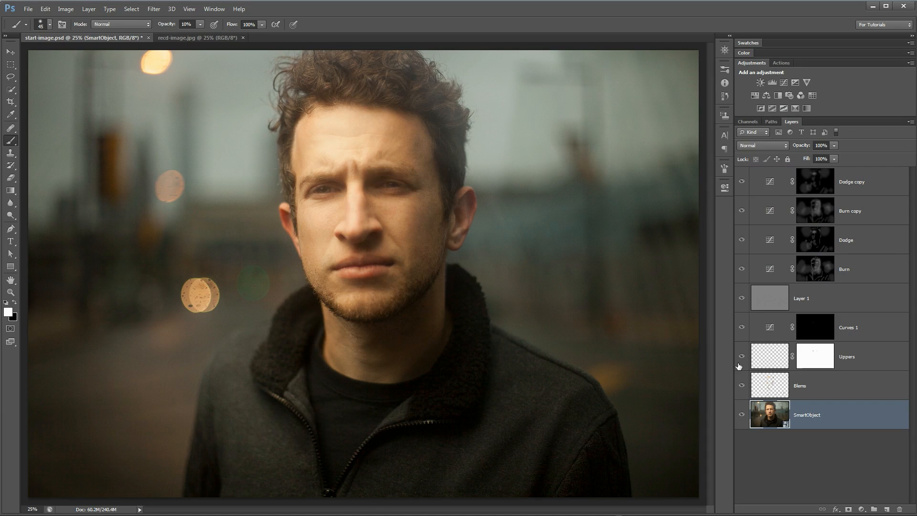
click(769, 183)
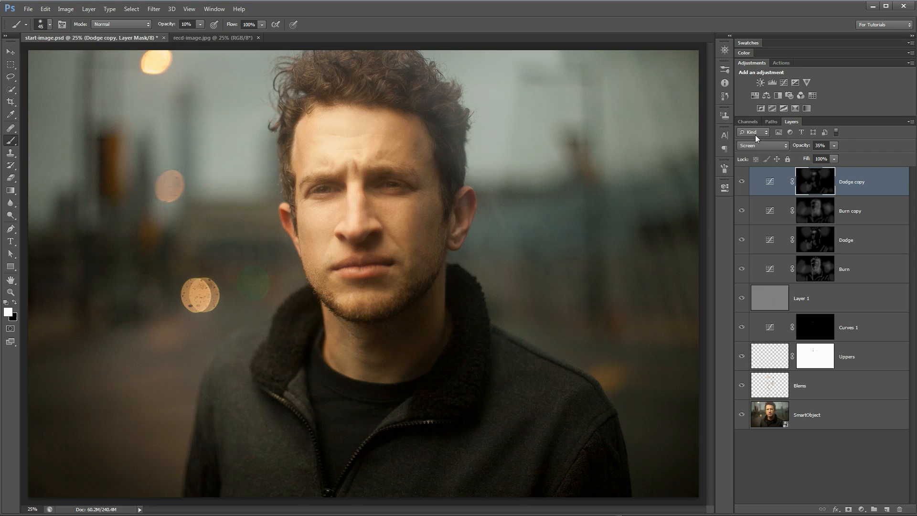
click(772, 81)
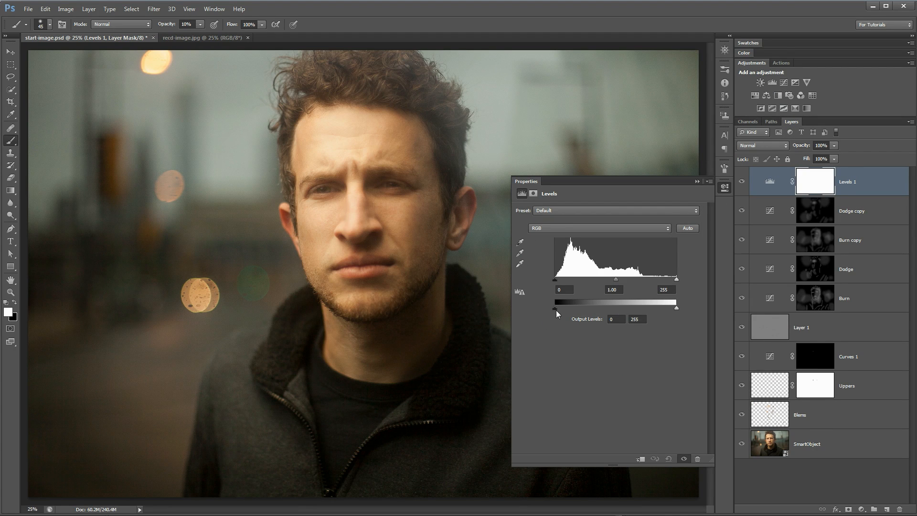
drag(555, 309, 566, 308)
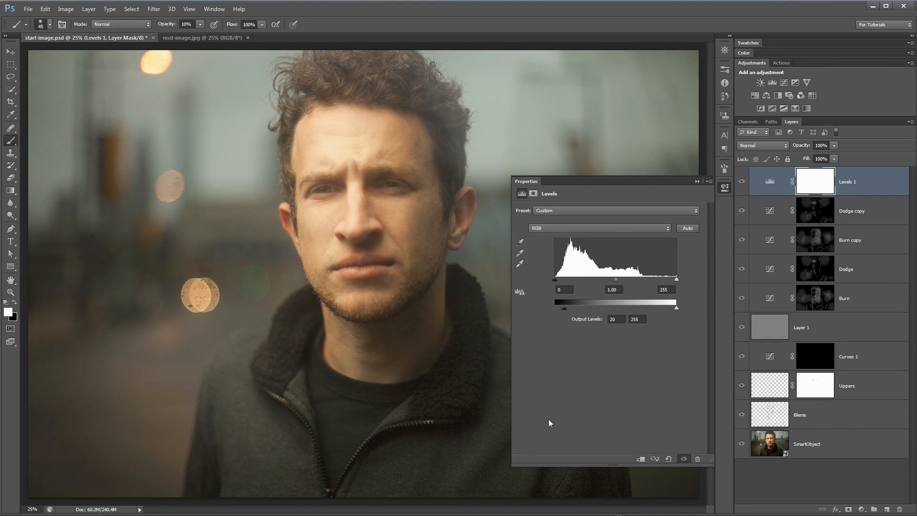
drag(676, 308, 671, 309)
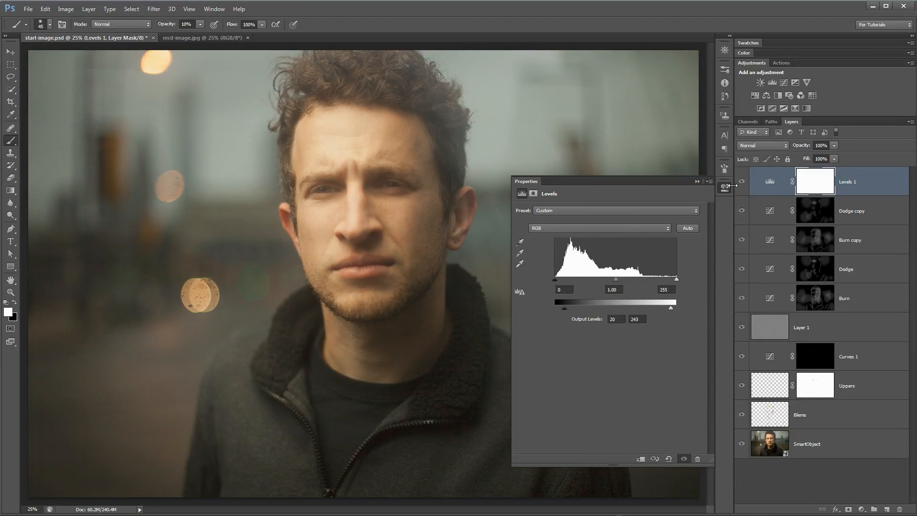
click(725, 187)
click(742, 181)
click(741, 182)
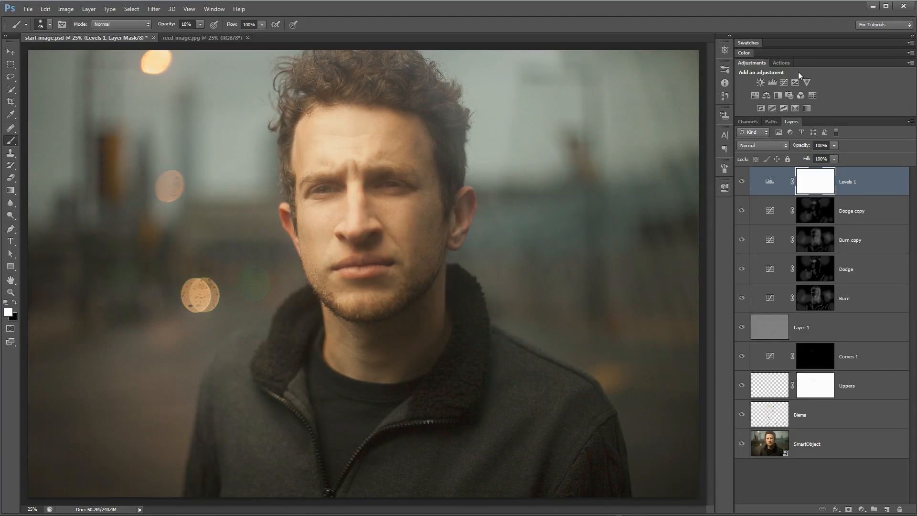
Add a Curves adjustment that lifts the shadows from input 58 to 67 and lowers the highlights from 185 to 176, and compare its effect
click(788, 81)
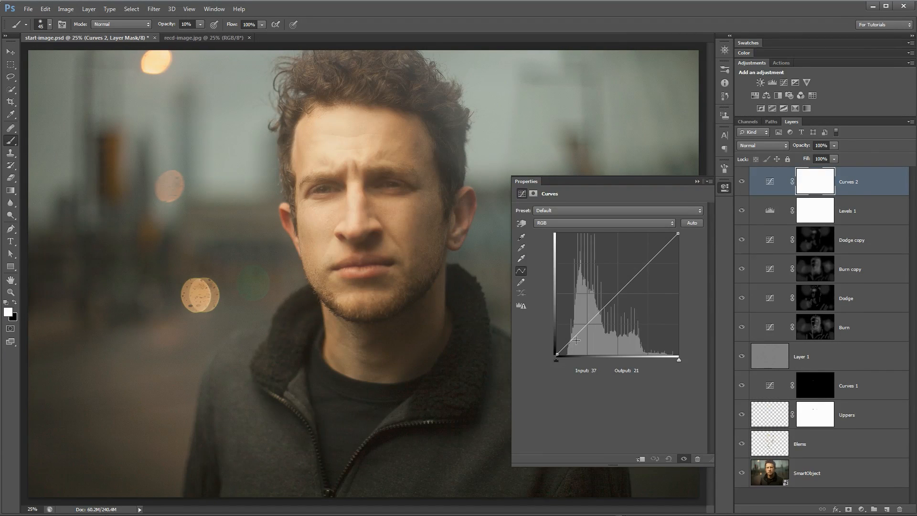
drag(584, 324, 585, 322)
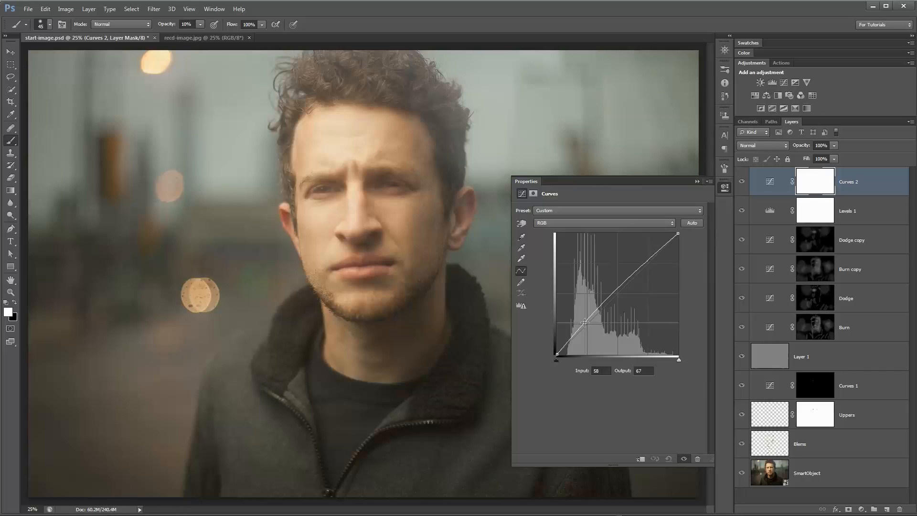
drag(645, 267, 645, 270)
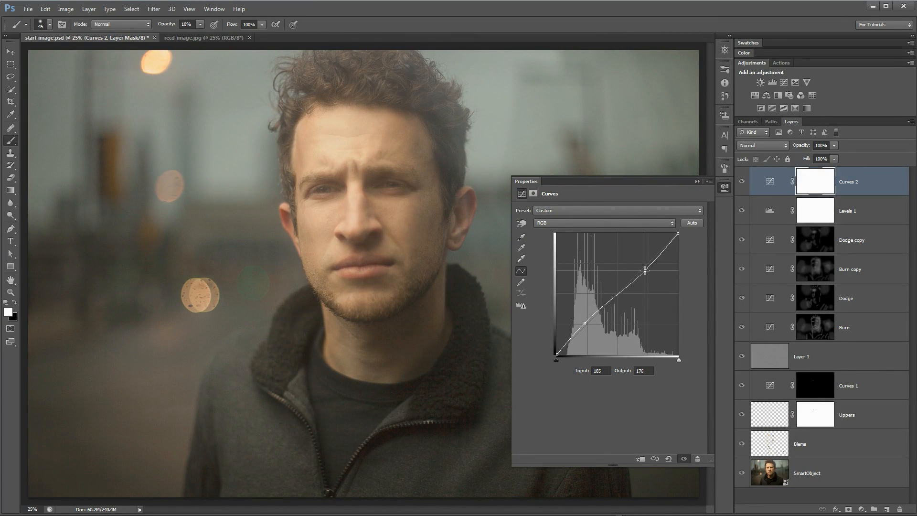
click(743, 183)
click(744, 183)
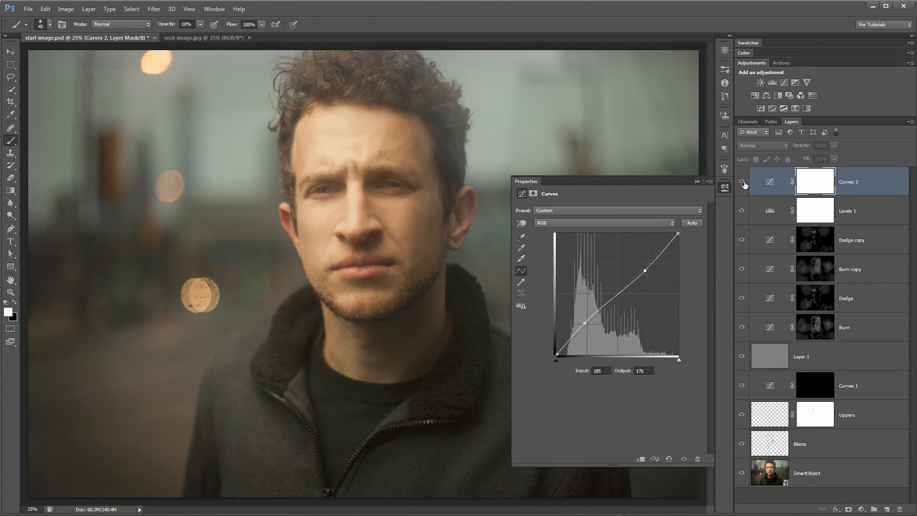
click(743, 184)
click(742, 182)
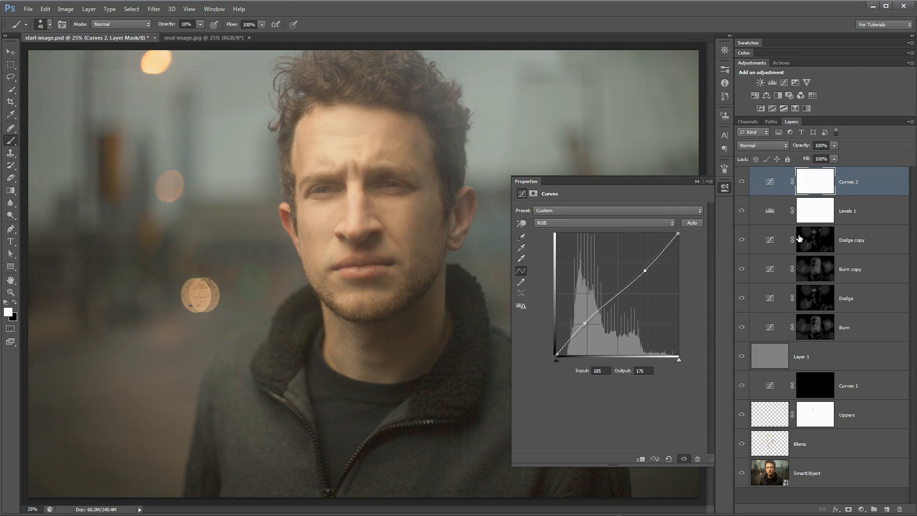
Add another Curves adjustment with black output 12, white output 245, and points at 62 to 64 and 180 to 179
click(785, 83)
drag(557, 354, 554, 349)
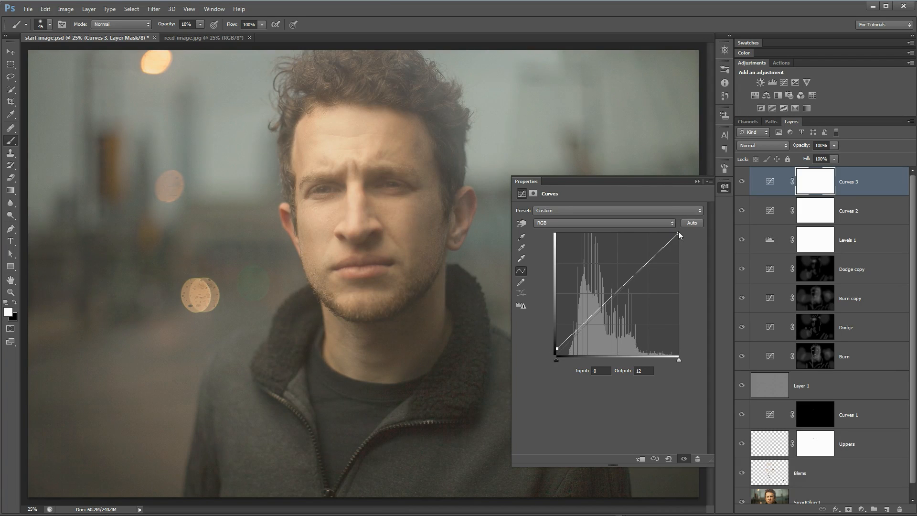
drag(678, 234, 678, 238)
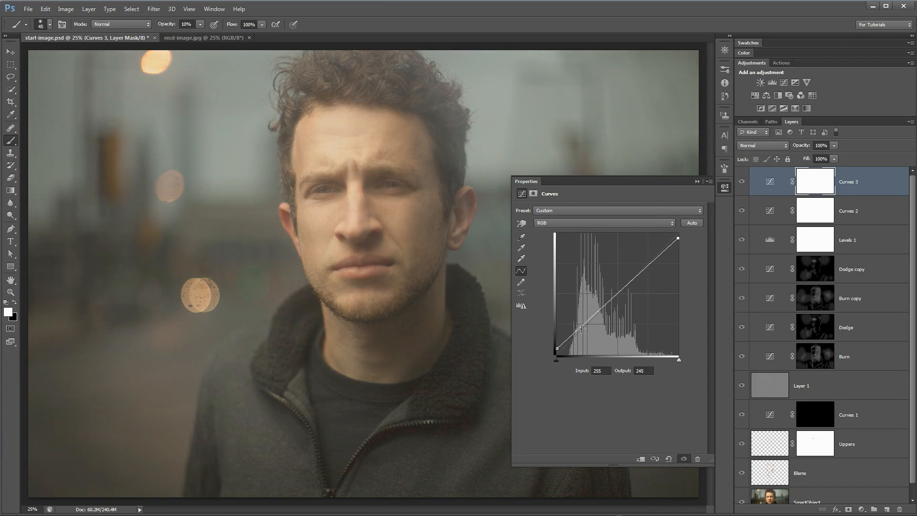
drag(589, 321, 586, 324)
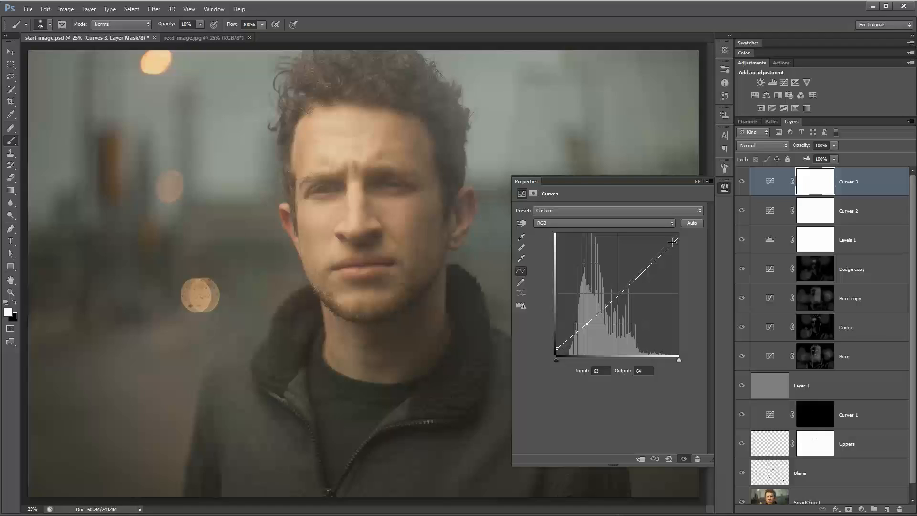
click(643, 270)
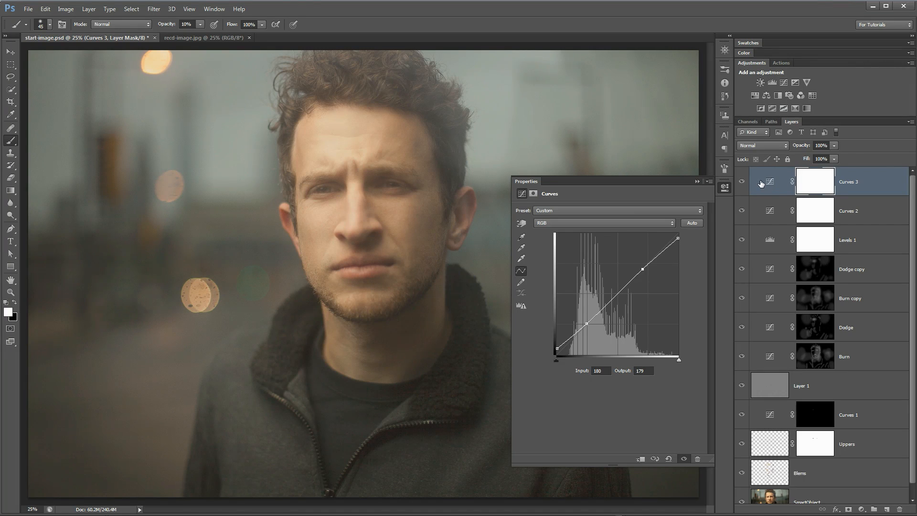
click(742, 181)
click(742, 181)
Add a Vibrance adjustment with vibrance at -16 and compare the portrait with and without it
click(807, 82)
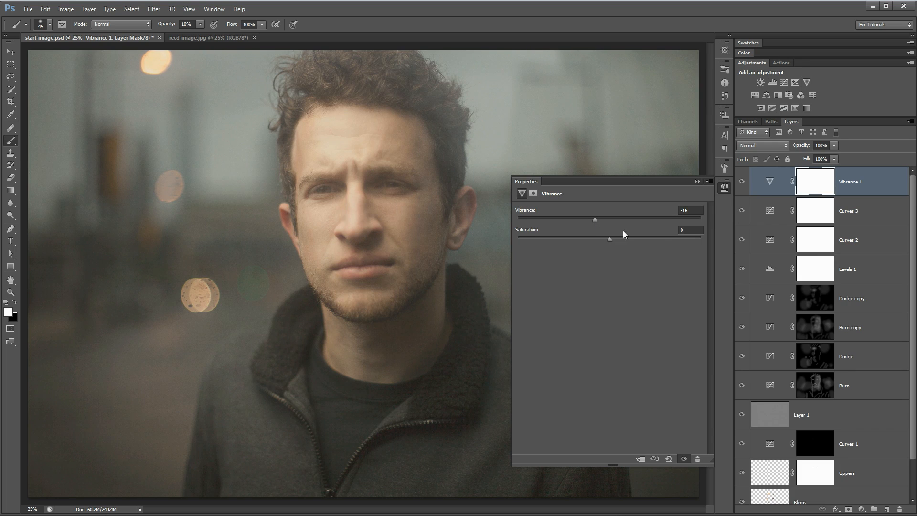
click(726, 188)
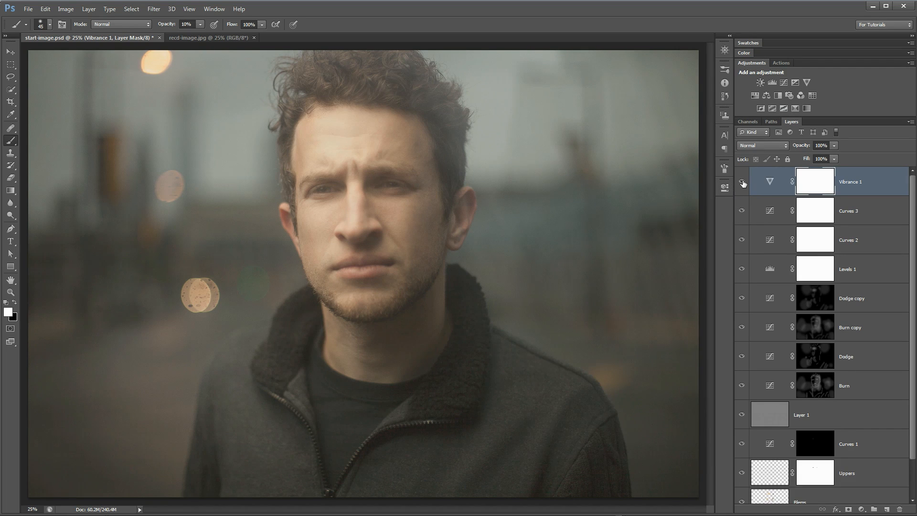
click(742, 182)
click(742, 182)
Add a Gradient Map adjustment using the purple-to-olive WarmTheTones gradient preset
click(808, 108)
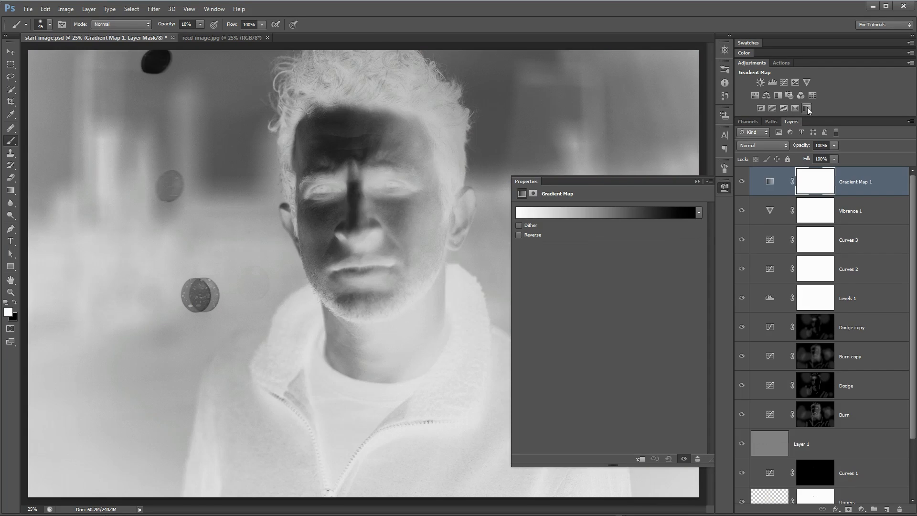
click(589, 217)
click(801, 146)
click(583, 216)
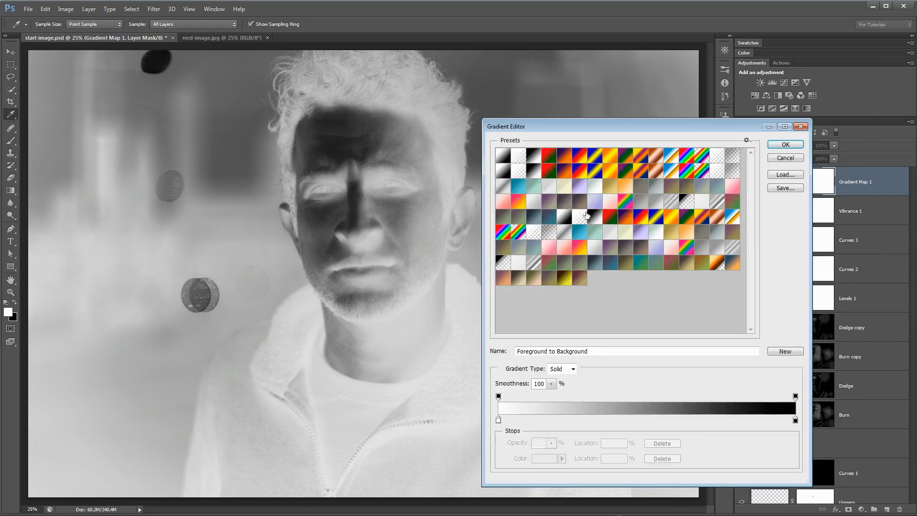
drag(622, 132, 642, 109)
click(695, 167)
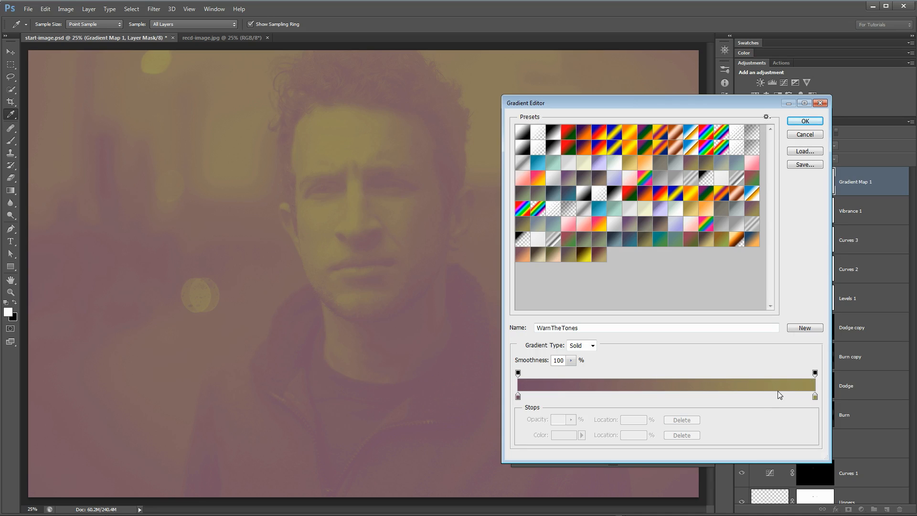
click(805, 121)
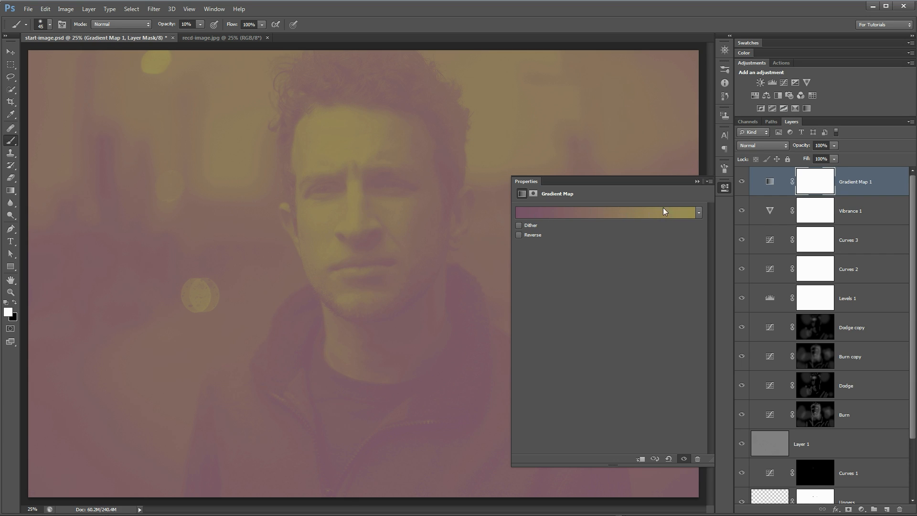
Set the Gradient Map layer's blend mode to Soft Light and compare the portrait with and without it
click(724, 187)
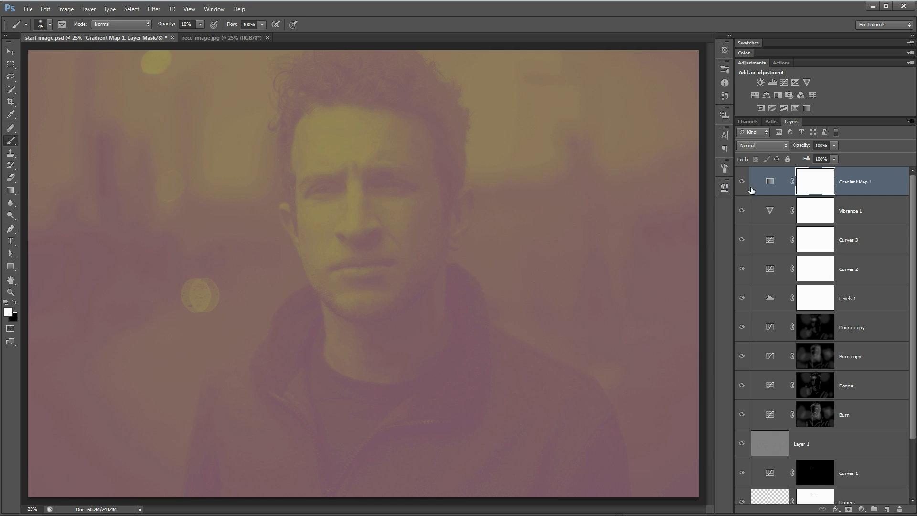
click(766, 145)
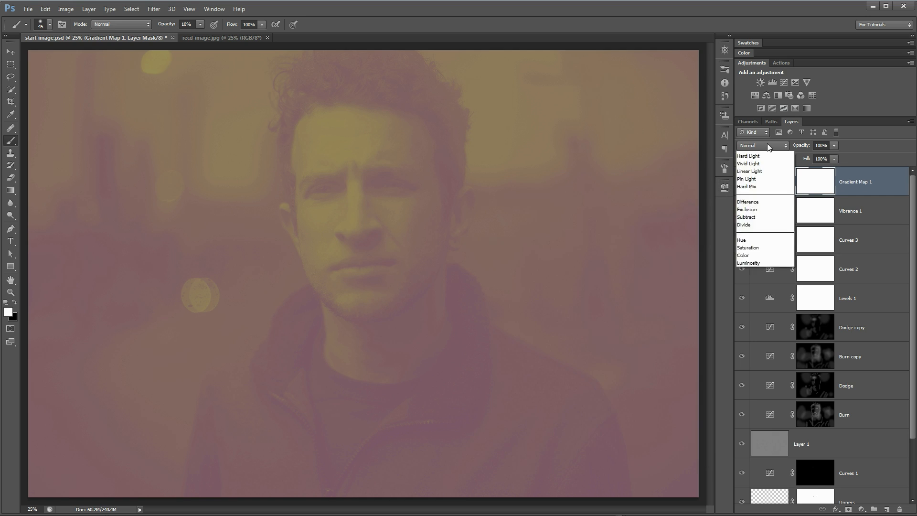
click(763, 278)
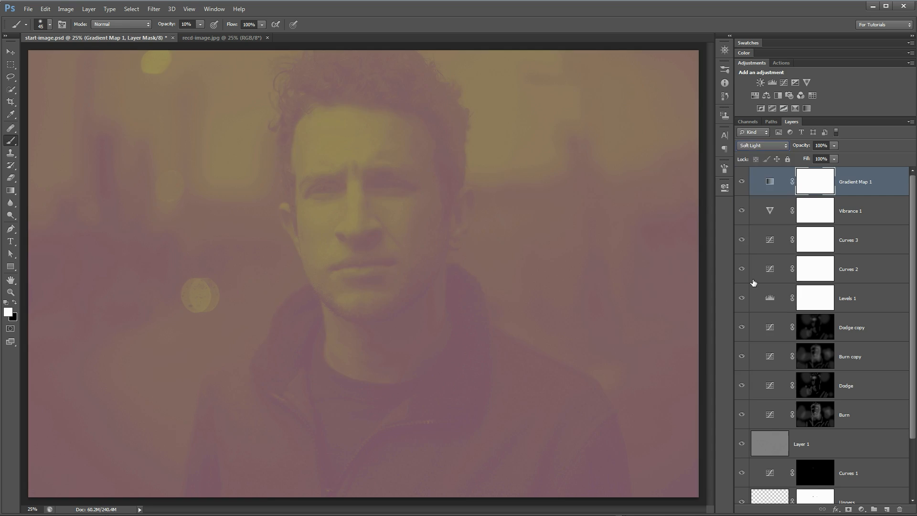
click(741, 183)
click(741, 182)
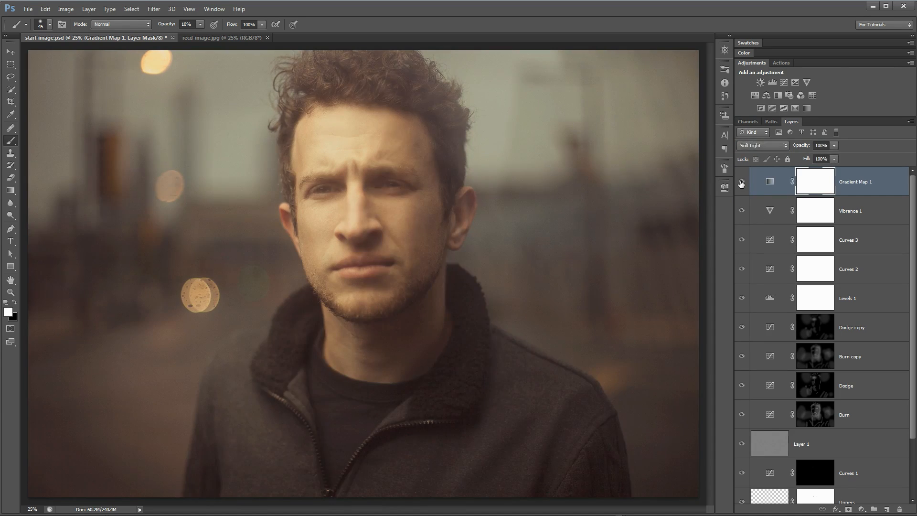
click(742, 183)
click(742, 182)
Desaturate the Gradient Map's purple color stop to 17% saturation (6d5b6b) and apply the edited gradient
double_click(771, 183)
click(581, 215)
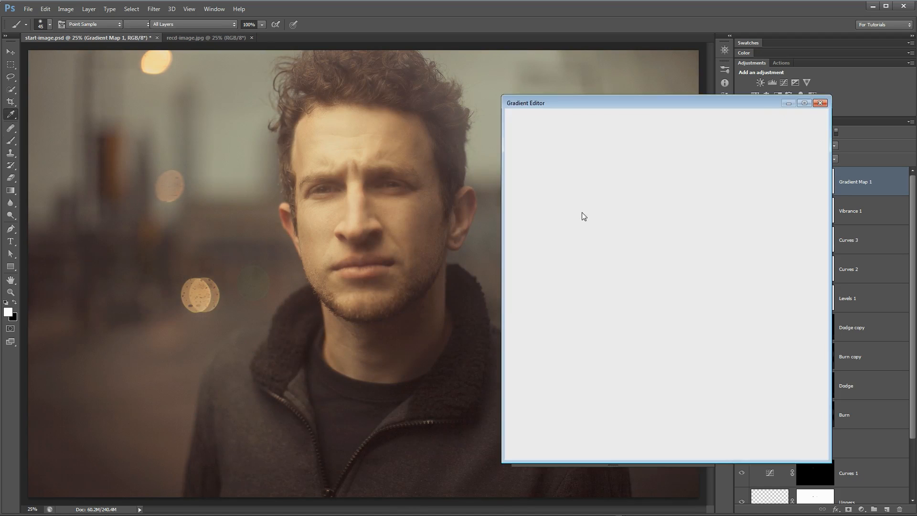
double_click(518, 397)
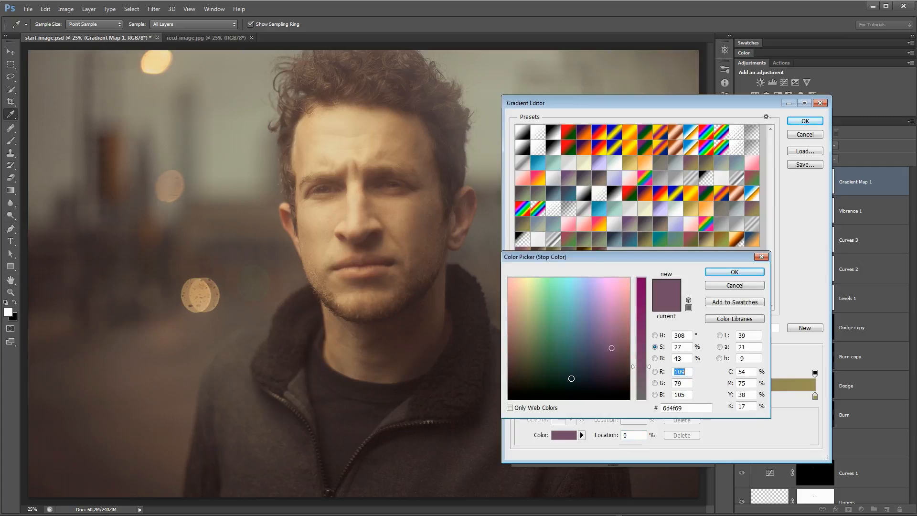
click(663, 354)
drag(649, 371, 651, 382)
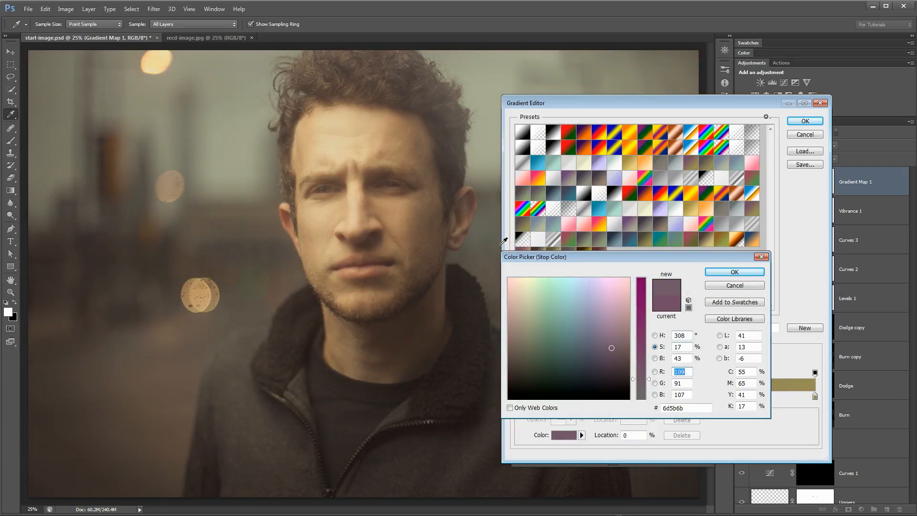
click(760, 274)
click(805, 121)
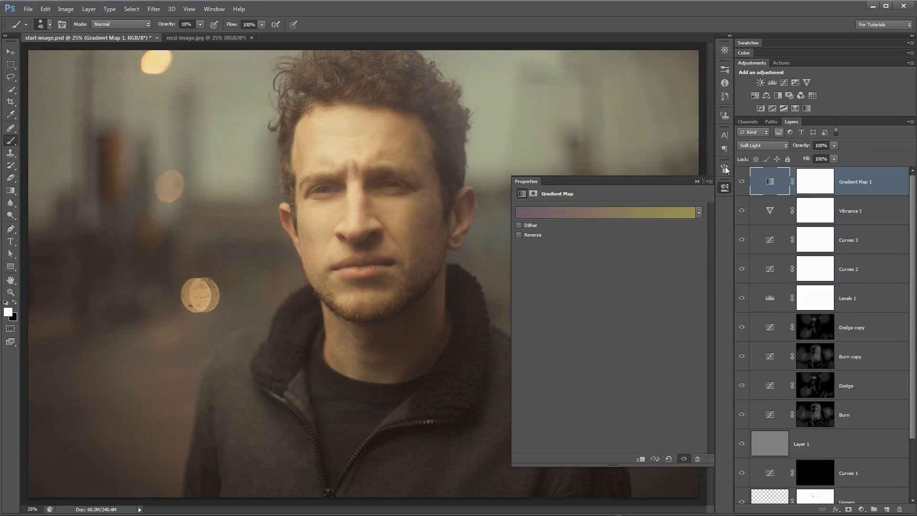
click(724, 190)
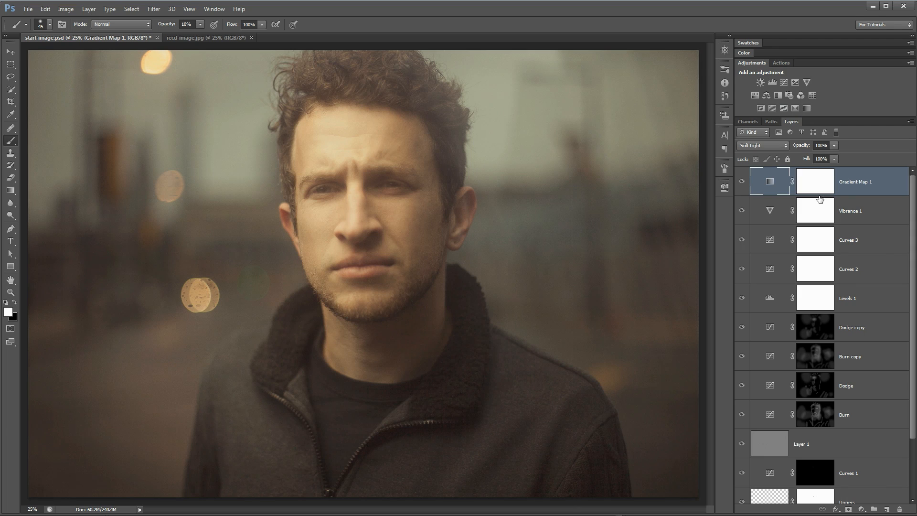
Add a Brightness/Contrast adjustment with brightness 11 and contrast -19, and switch to the Move tool
click(760, 82)
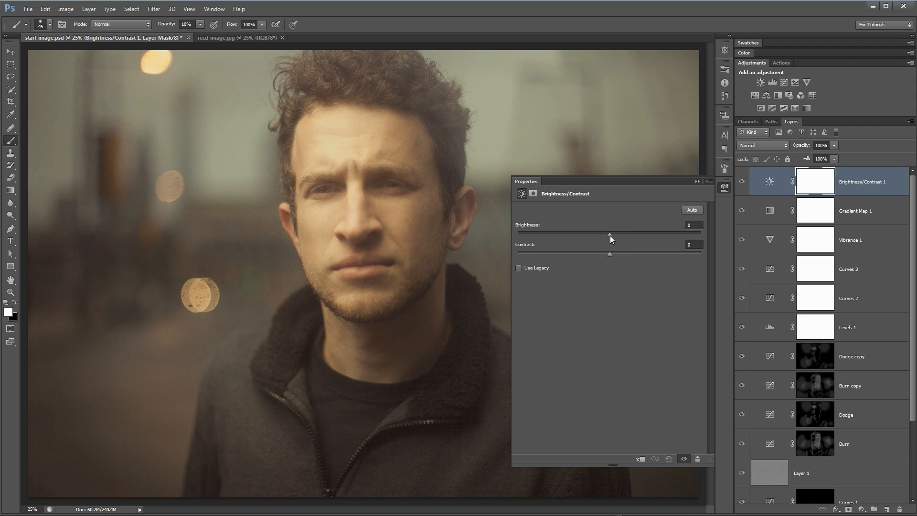
drag(610, 236, 617, 236)
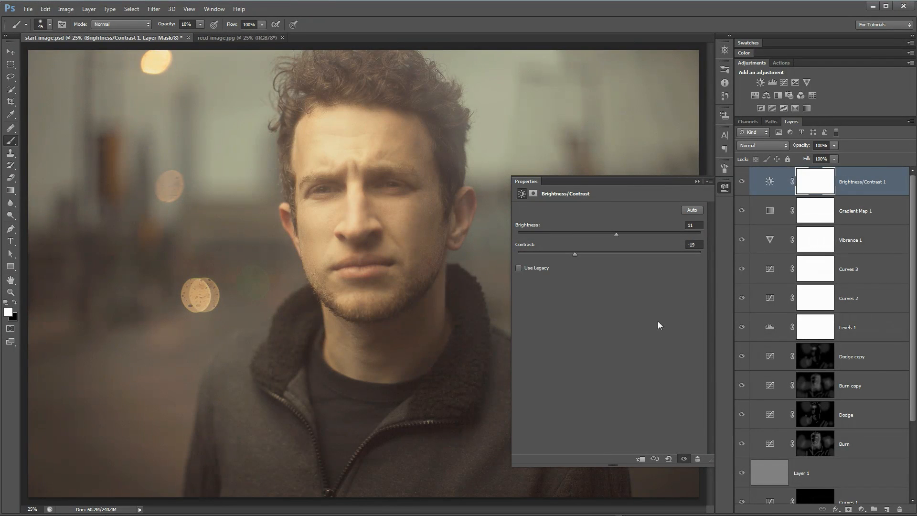
mouse_move(741, 329)
mouse_down()
mouse_move(742, 186)
mouse_move(743, 327)
mouse_up()
click(726, 187)
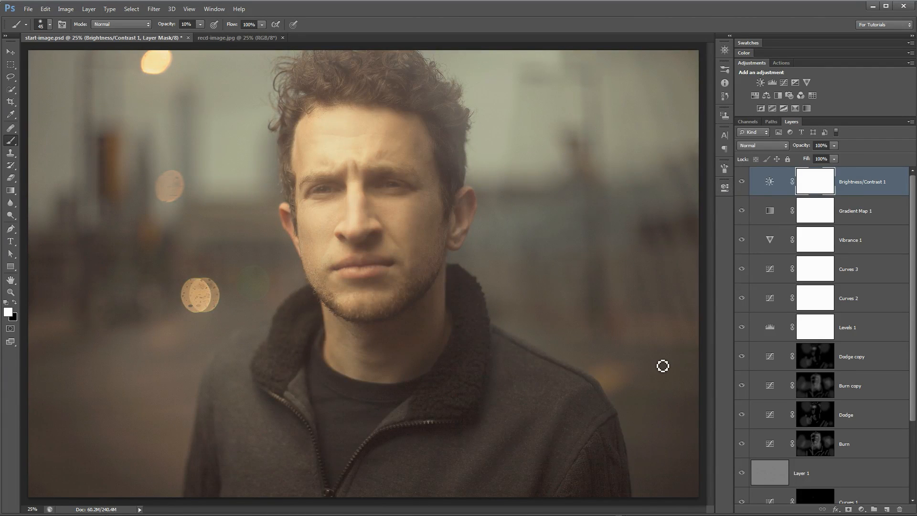
click(11, 53)
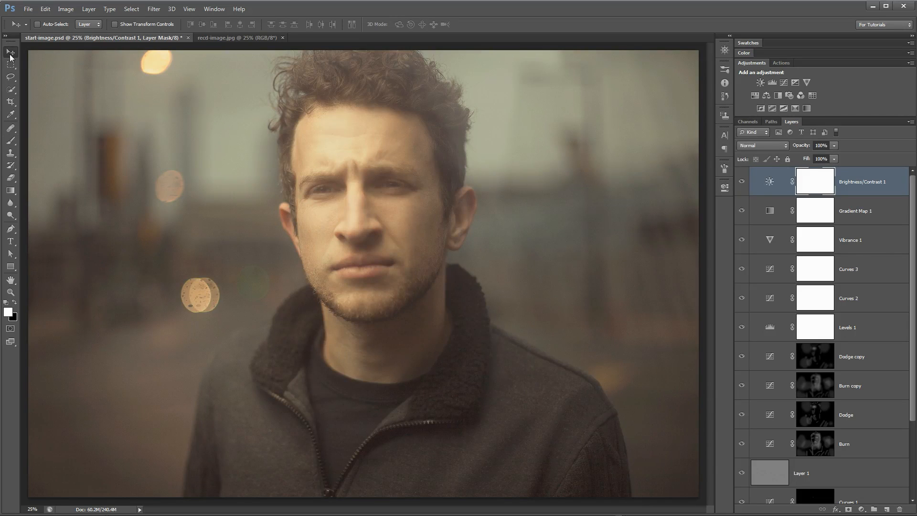
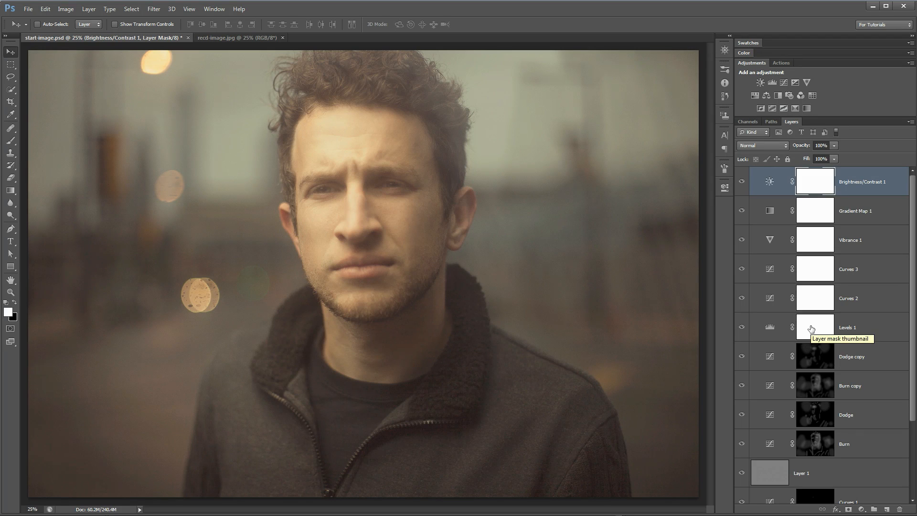
Merge all visible layers into a new top layer, rename it Multi, and set its blend mode to Multiply
alt+click(811, 329)
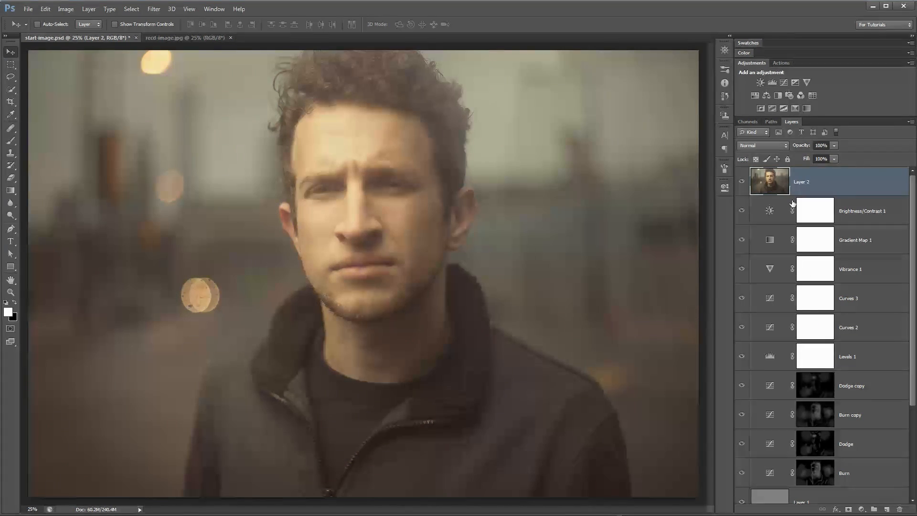
double_click(801, 182)
text(ulti)
key(Return)
click(769, 147)
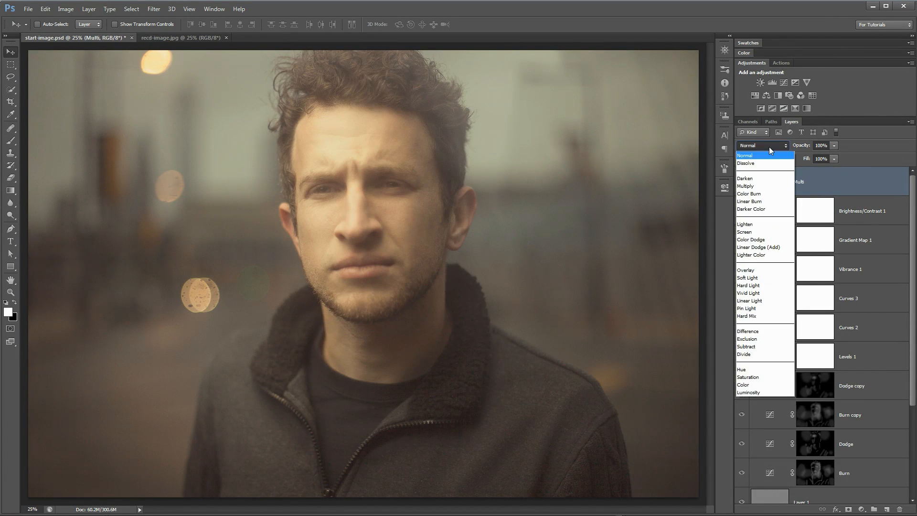
click(783, 188)
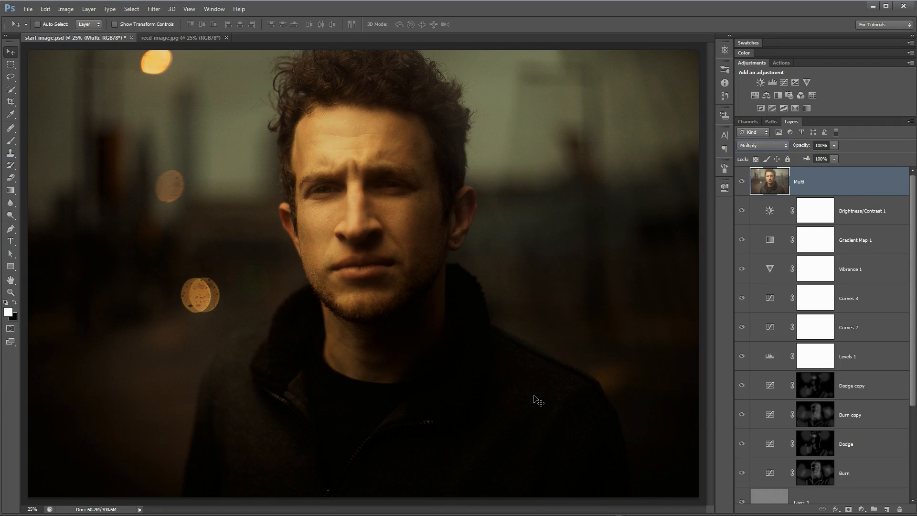
Add a Levels adjustment clipped to the Multi layer with output black at 122 and a slightly narrowed input range, and compare its effect
click(772, 82)
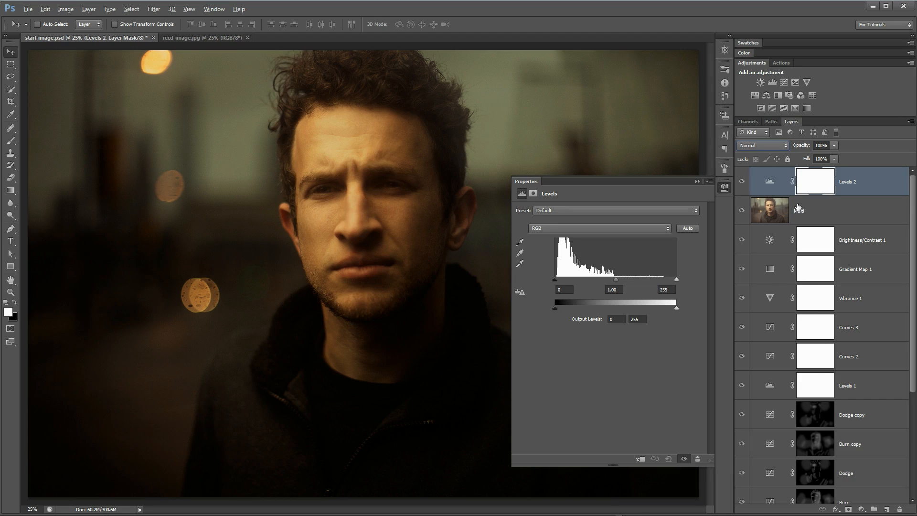
alt+click(796, 193)
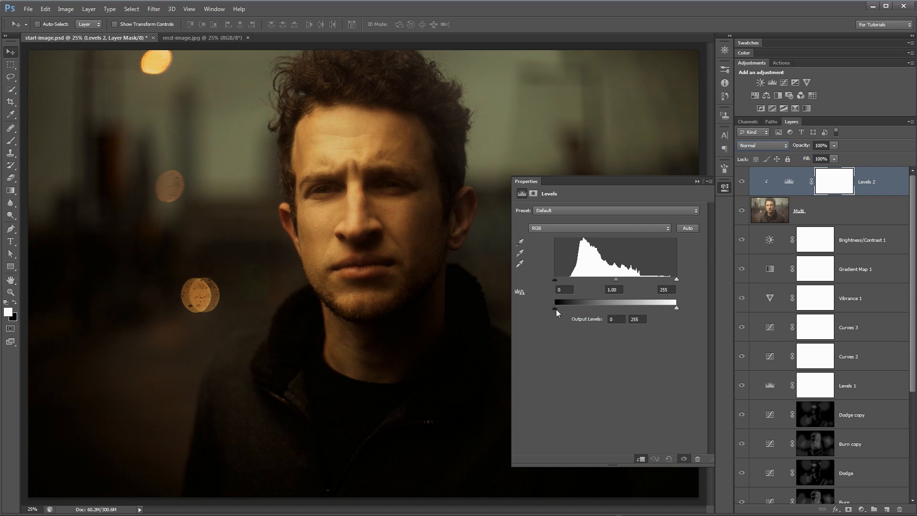
drag(555, 308, 600, 309)
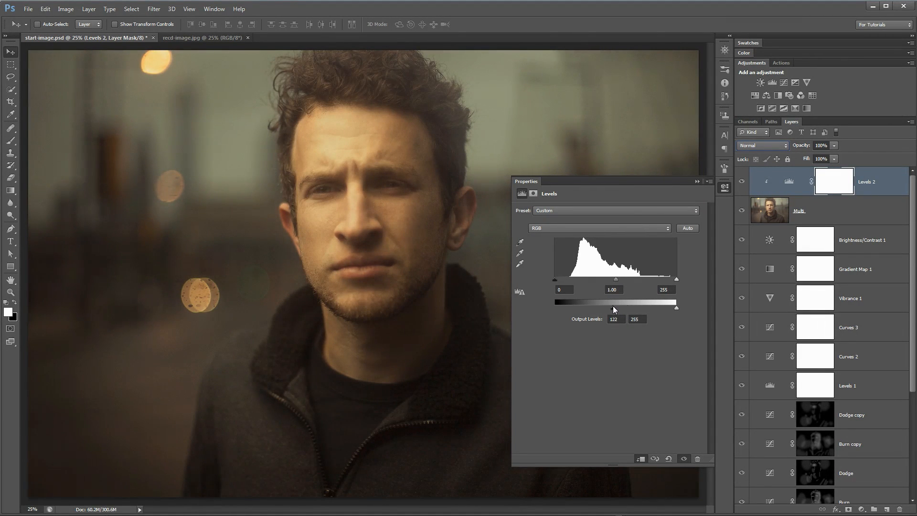
drag(557, 280, 561, 281)
drag(675, 280, 669, 280)
click(726, 188)
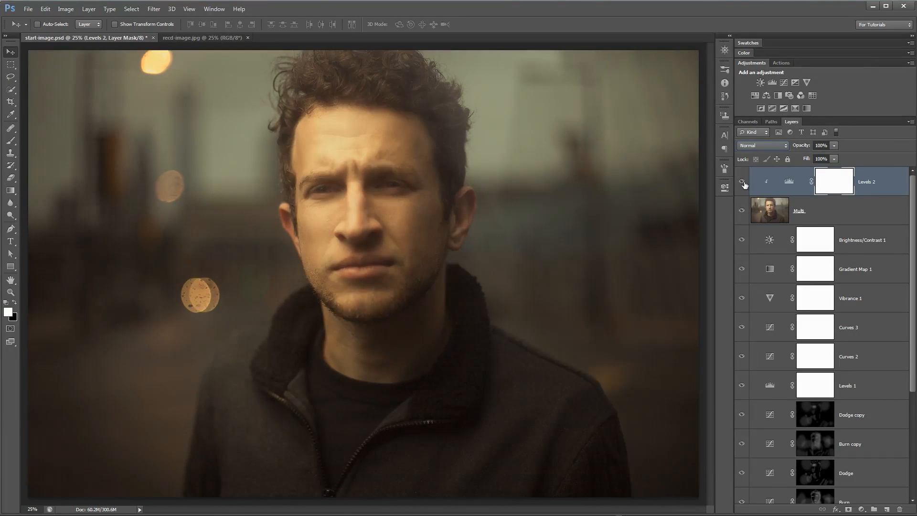
click(742, 182)
click(743, 183)
click(743, 183)
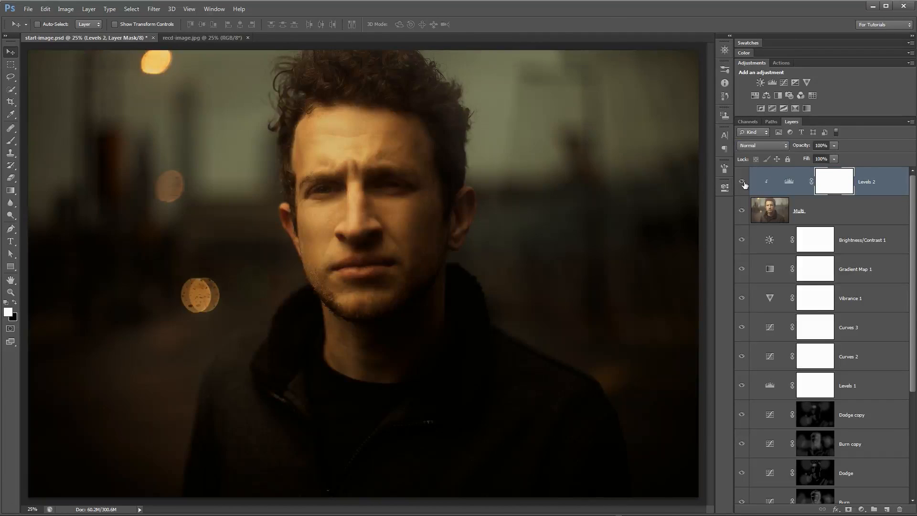
click(743, 183)
mouse_move(742, 215)
mouse_down()
mouse_move(741, 186)
mouse_move(743, 216)
mouse_up()
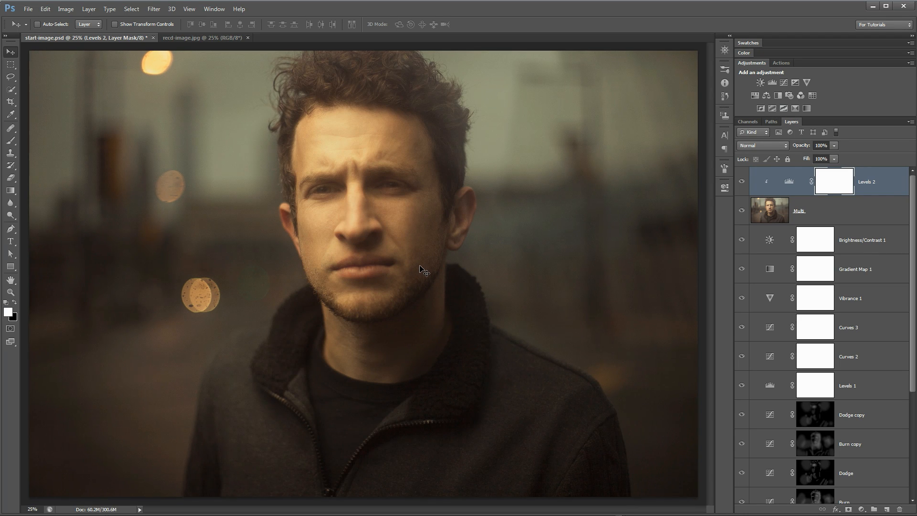
Review the Quick Mask options without changing them and enter Quick Mask mode with the default colors
key(ctrl+minus)
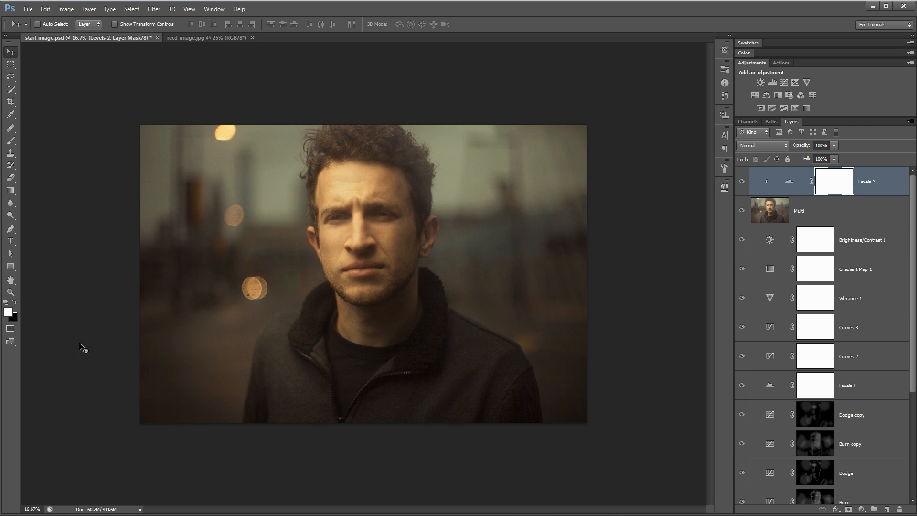
click(10, 329)
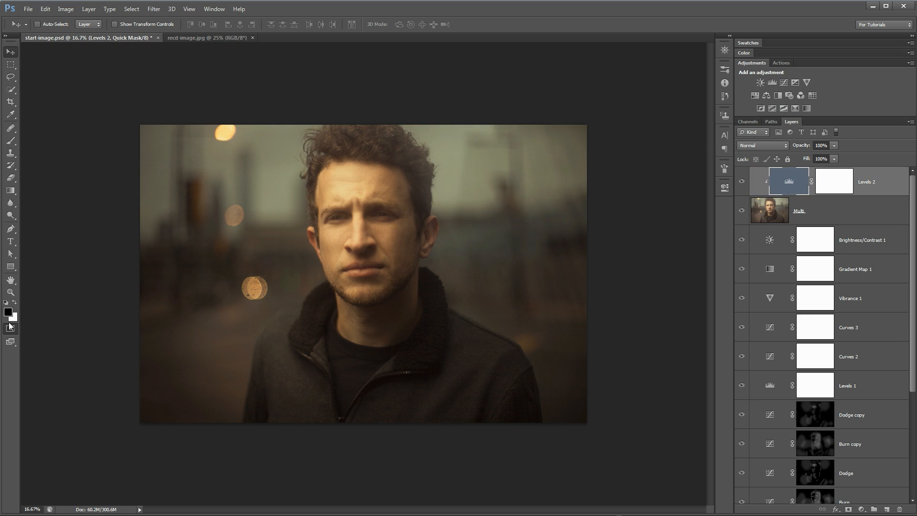
key(q)
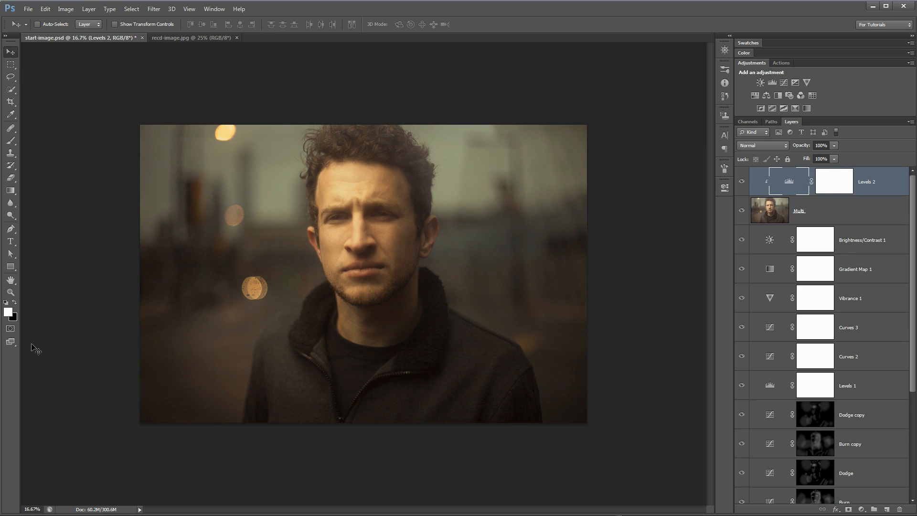
key(q)
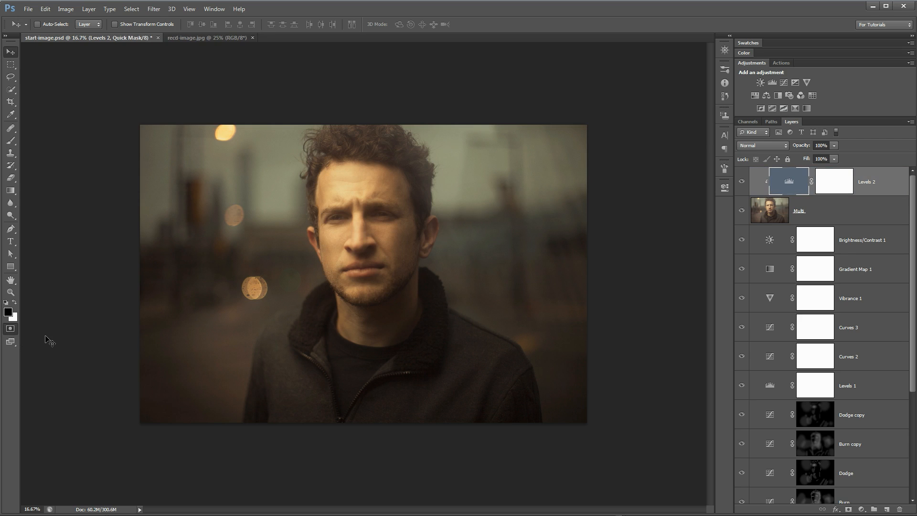
double_click(11, 329)
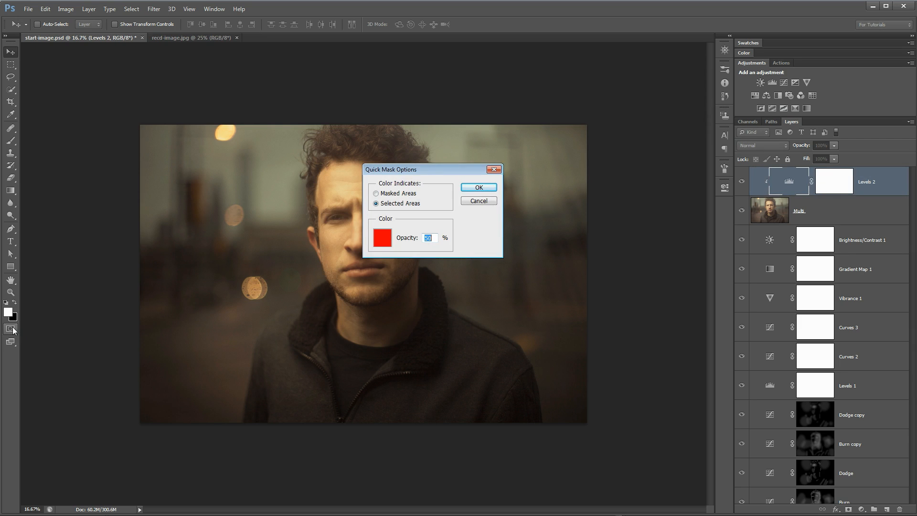
drag(410, 175, 202, 210)
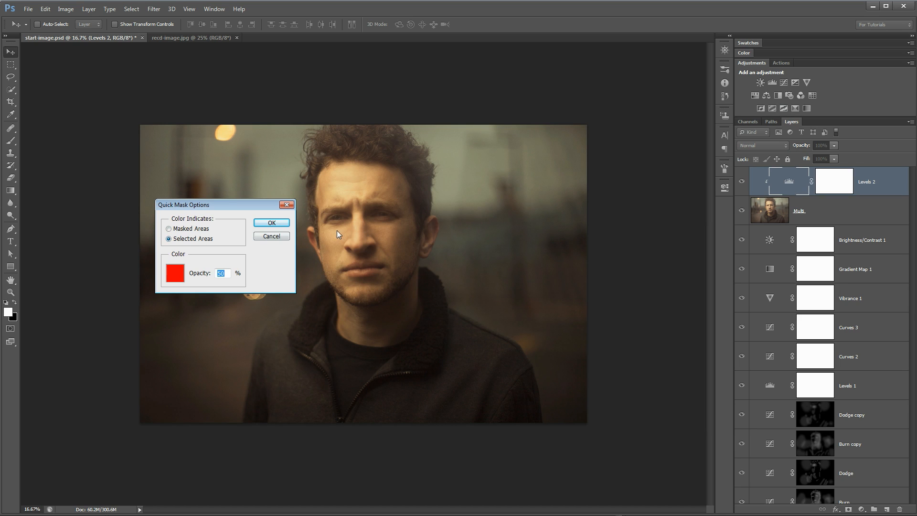
click(280, 235)
key(q)
key(d)
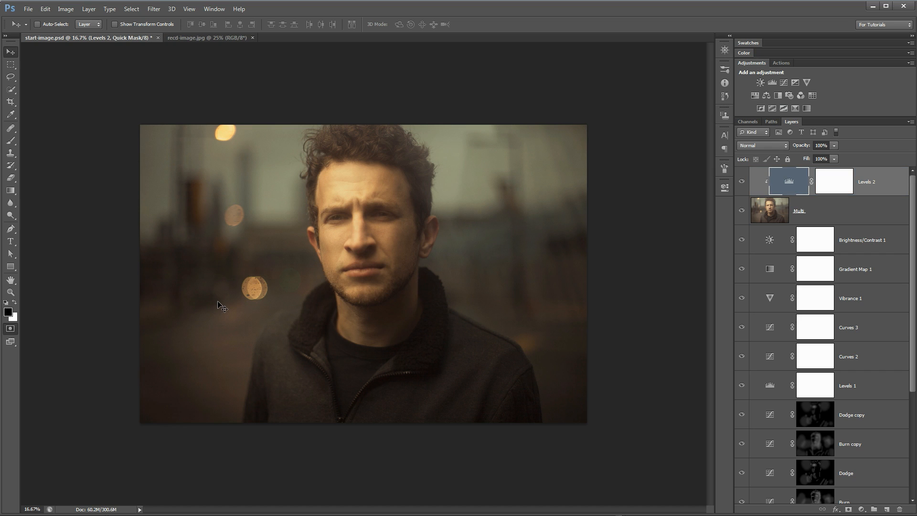
Set up the Brush tool with a 1300 px tip at 100% opacity
key(b)
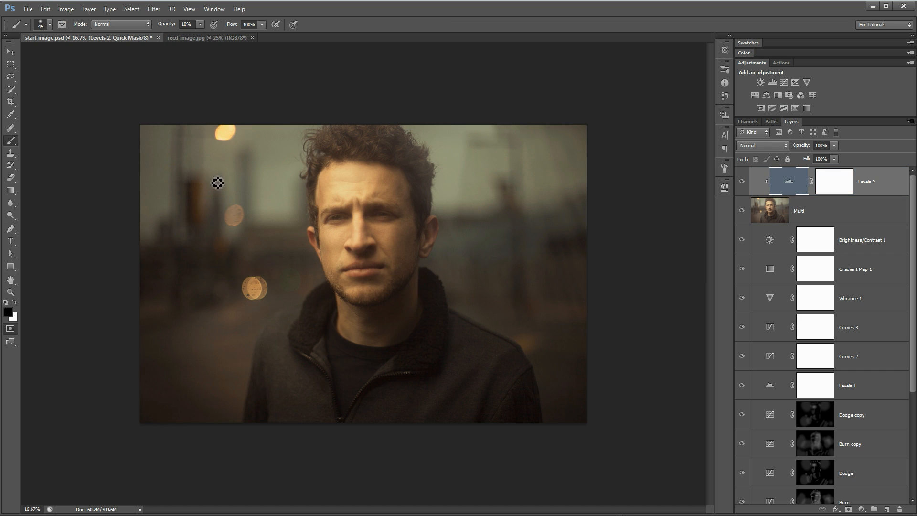
drag(158, 26, 294, 24)
mouse_move(164, 25)
mouse_down()
mouse_move(203, 36)
mouse_move(221, 102)
mouse_up()
click(200, 24)
key(bracketright)
key(bracketright)
key(bracketright)
key(bracketright)
key(bracketright)
key(bracketright)
Try painting a Quick Mask over the face and neck as a selection, and undo the painting
mouse_move(330, 180)
mouse_down()
mouse_move(325, 218)
mouse_move(339, 263)
mouse_move(324, 253)
mouse_move(340, 263)
mouse_up()
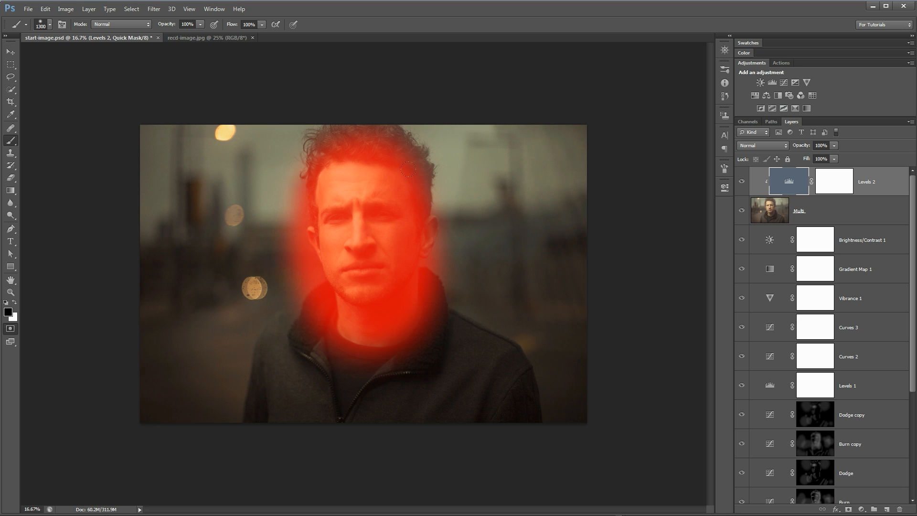
key(q)
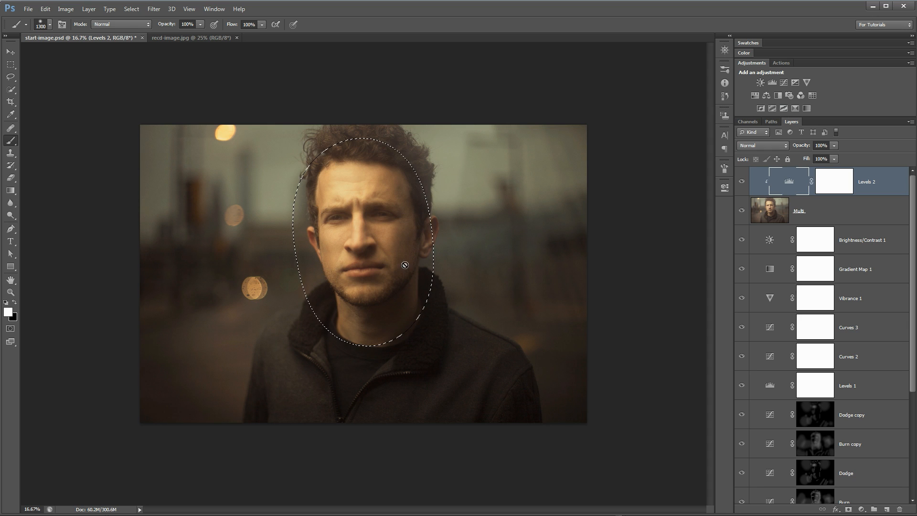
key(q)
key(x)
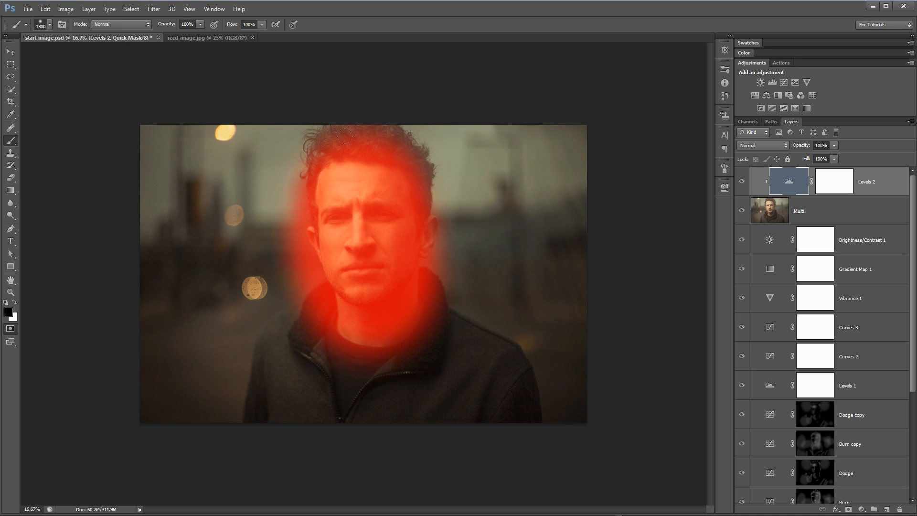
key(ctrl+z)
key(ctrl+alt+z)
key(ctrl+alt+z)
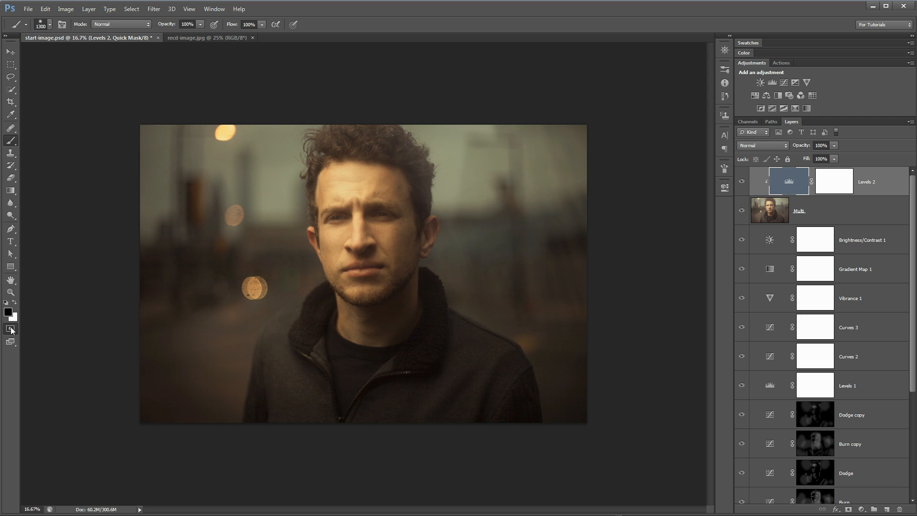
Paint a Quick Mask along the photo's sides and lower edge, and feather the resulting selection by 550 pixels
mouse_move(65, 322)
mouse_down()
mouse_move(122, 405)
mouse_move(180, 367)
mouse_move(227, 380)
mouse_move(307, 449)
mouse_move(382, 381)
mouse_move(447, 368)
mouse_move(562, 321)
mouse_move(550, 340)
mouse_move(542, 402)
mouse_up()
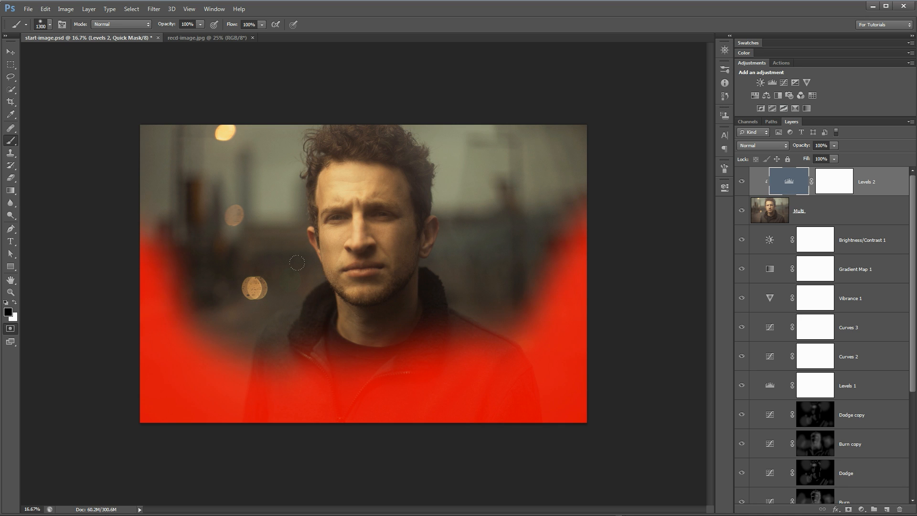
key(q)
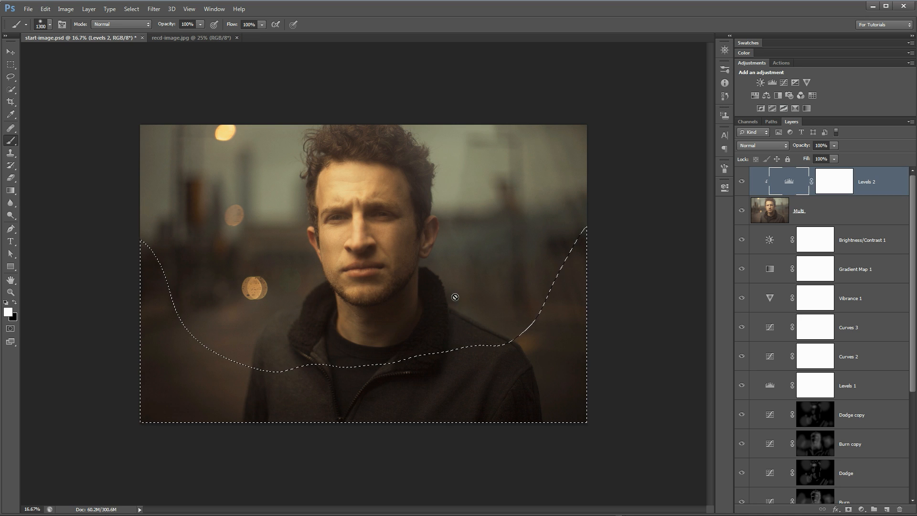
click(131, 9)
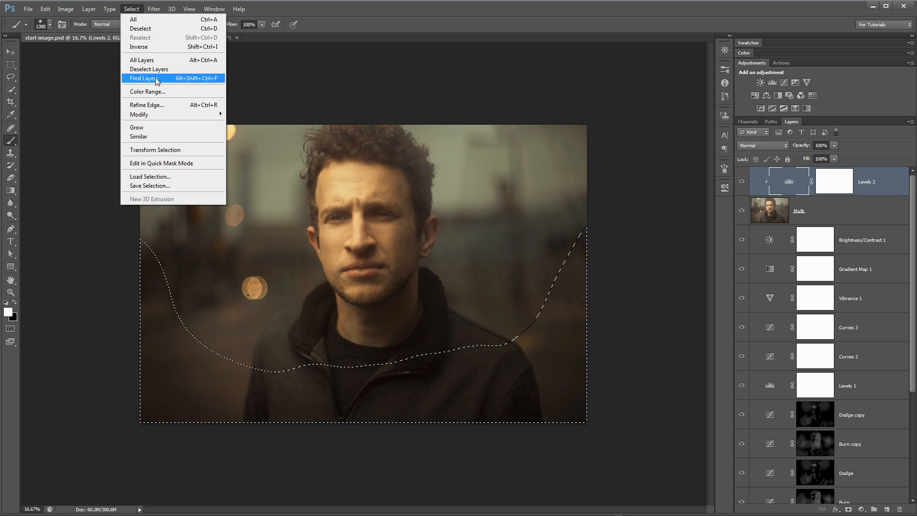
mouse_move(154, 115)
click(260, 151)
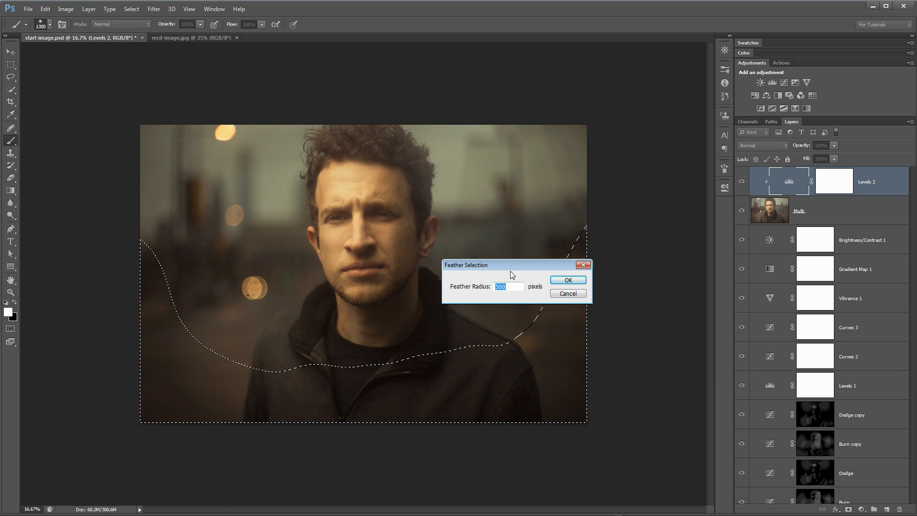
text(550)
drag(547, 265, 398, 297)
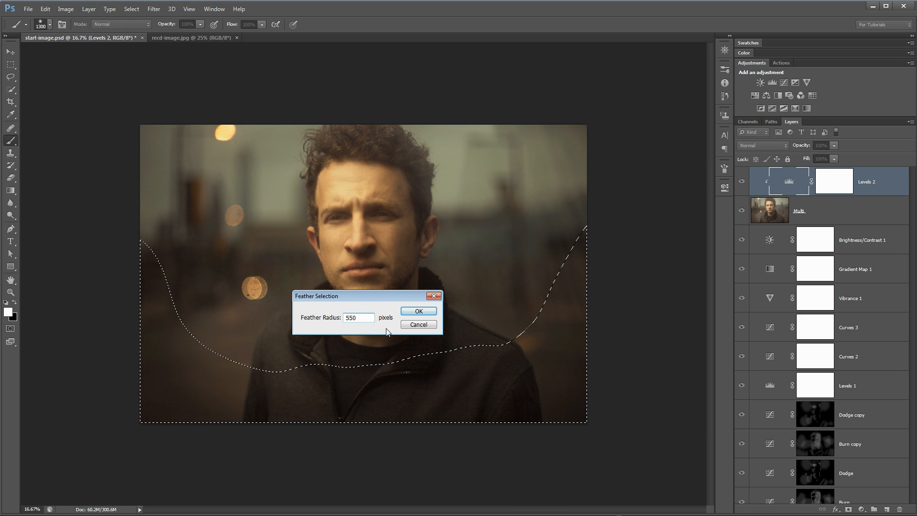
click(418, 312)
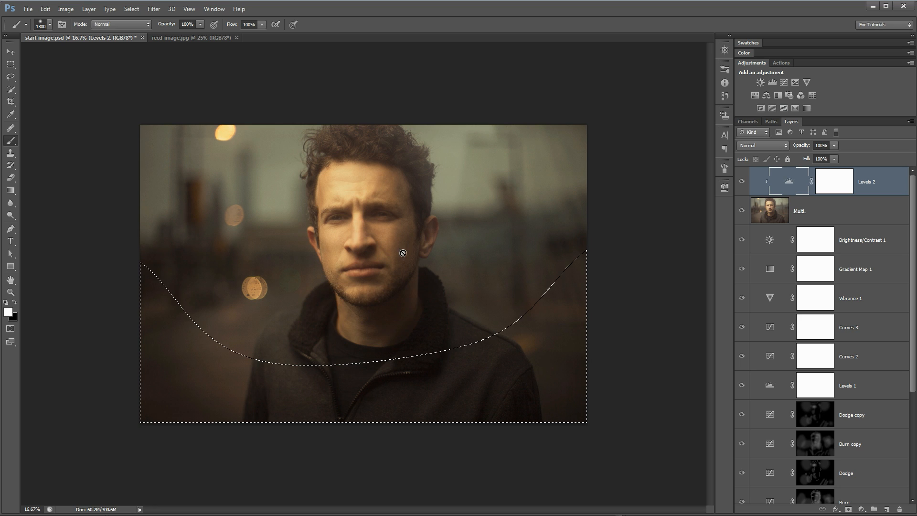
Add a Levels adjustment masked to the feathered selection with midtones at 0.93, and compare the portrait with and without it
click(772, 82)
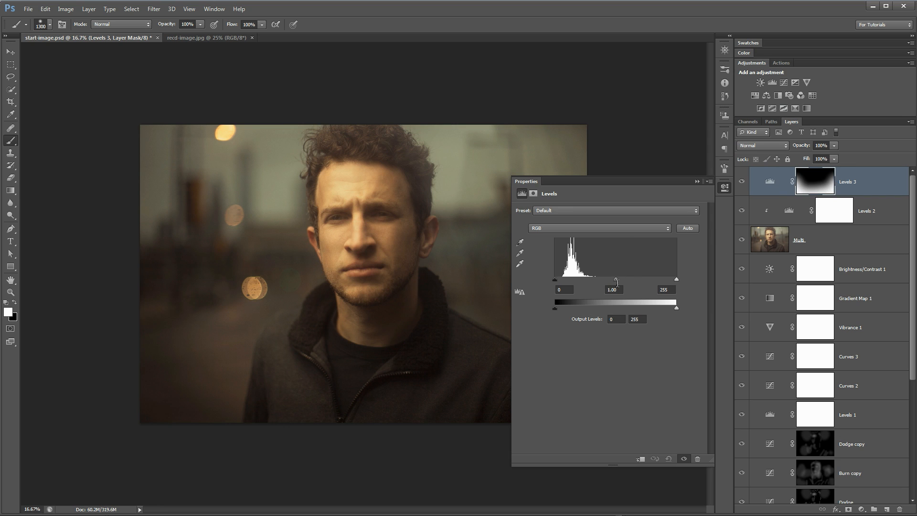
drag(617, 279, 621, 279)
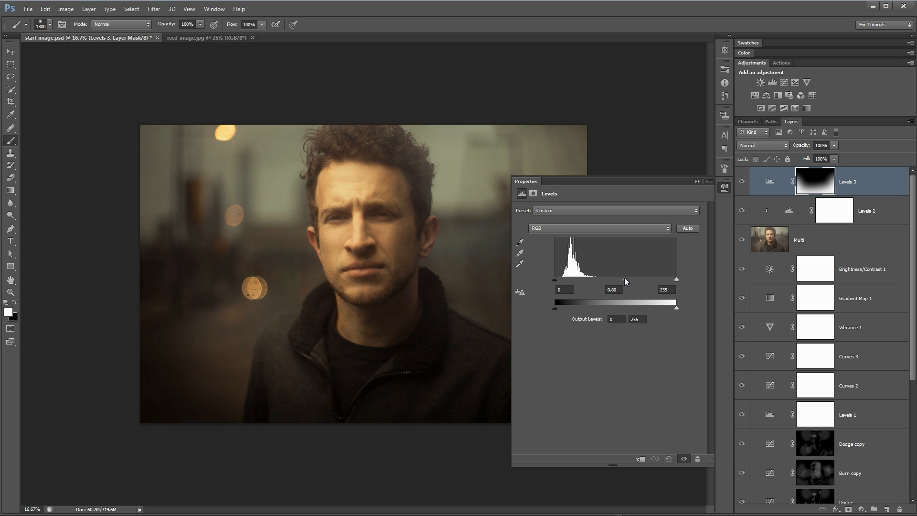
drag(622, 279, 623, 278)
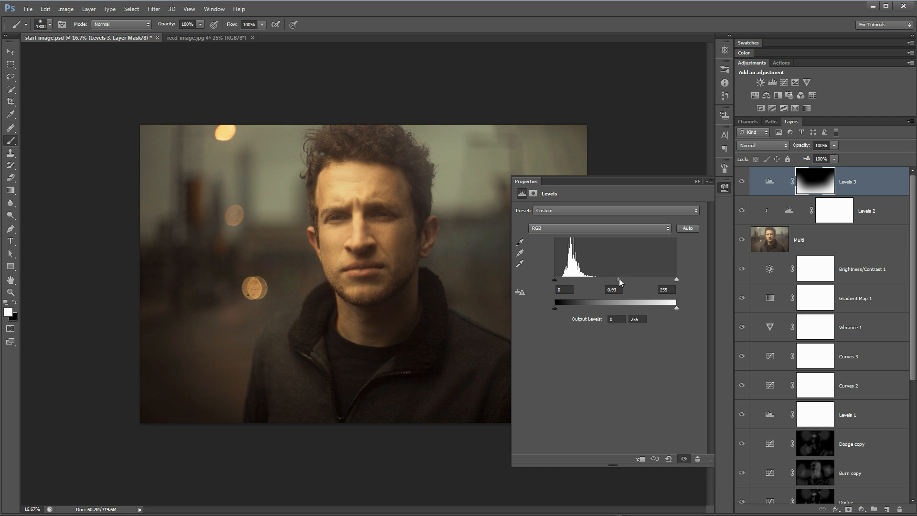
click(743, 182)
click(742, 182)
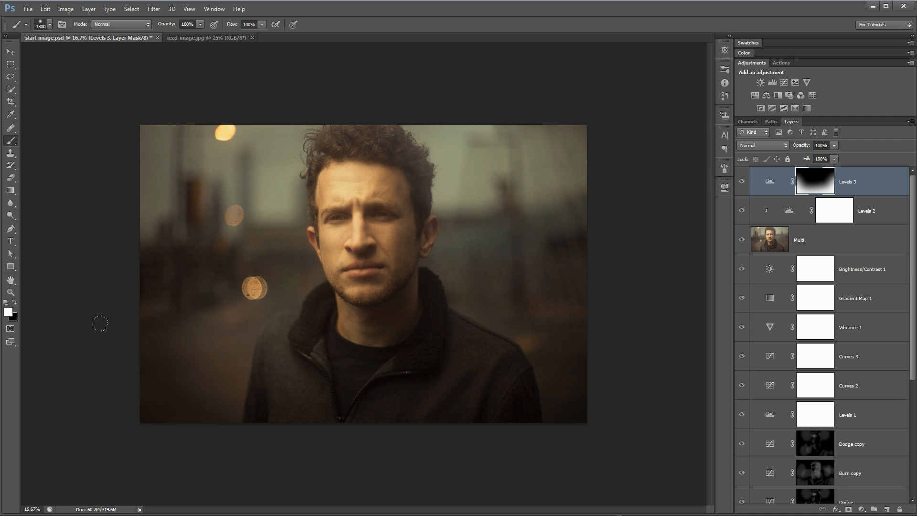
Paint a Quick Mask along the photo's upper edges and over the face, and convert it to a selection
key(q)
key(x)
mouse_move(75, 114)
mouse_down()
mouse_move(122, 89)
mouse_move(65, 137)
mouse_move(96, 144)
mouse_move(221, 56)
mouse_move(280, 37)
mouse_move(309, 113)
mouse_move(323, 116)
mouse_move(329, 105)
mouse_move(355, 122)
mouse_move(396, 94)
mouse_move(483, 67)
mouse_move(539, 95)
mouse_move(591, 162)
mouse_move(519, 86)
mouse_up()
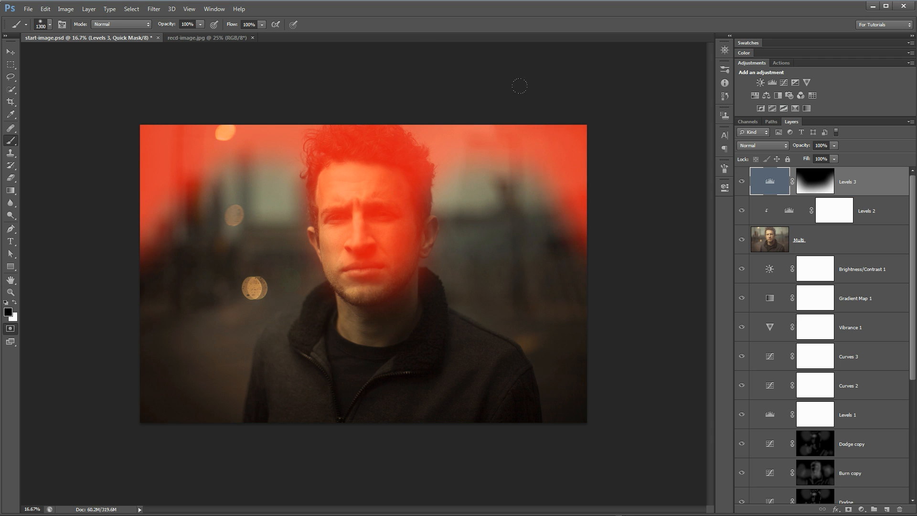
key(q)
key(x)
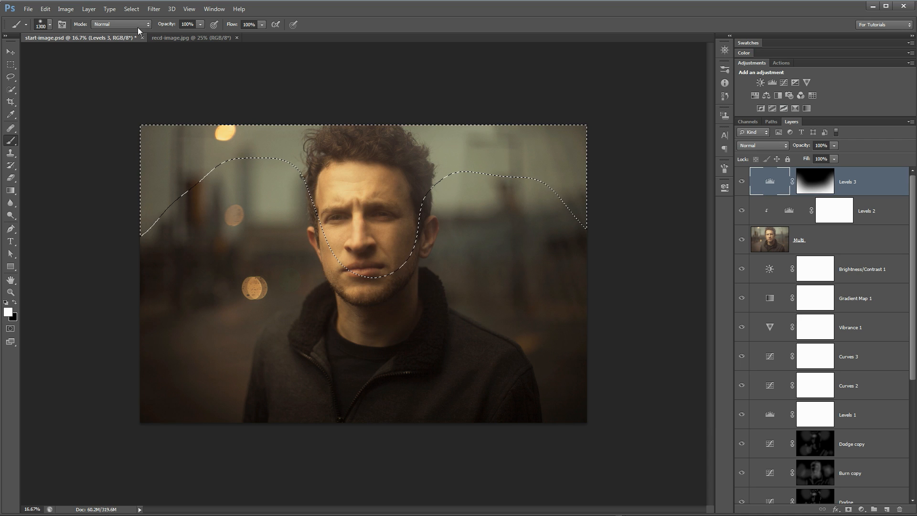
Feather the selection over the photo's upper area and face by 400 pixels
click(131, 8)
mouse_move(191, 114)
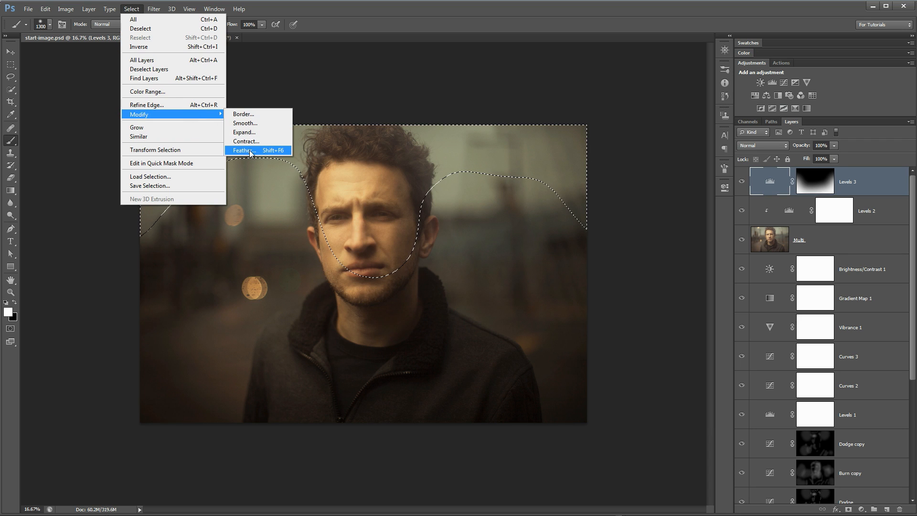
click(244, 150)
drag(379, 295, 529, 272)
text(4)
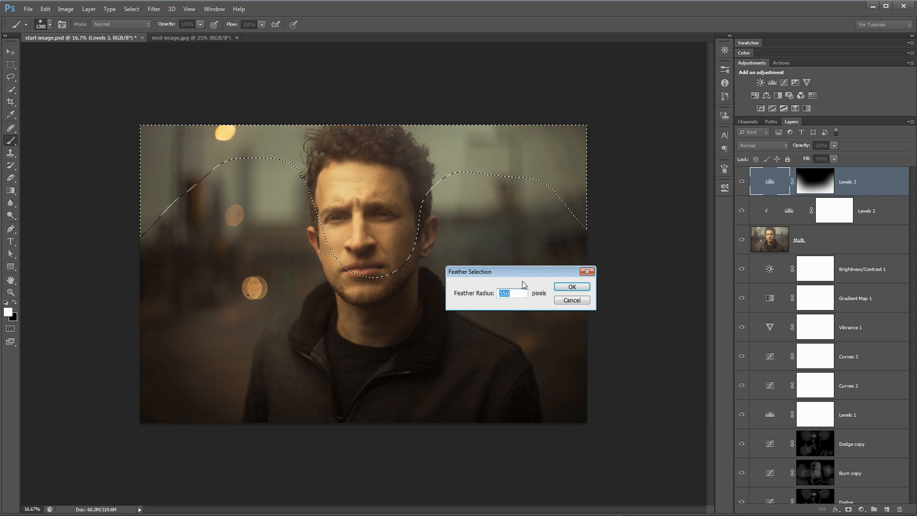
text(00)
click(572, 287)
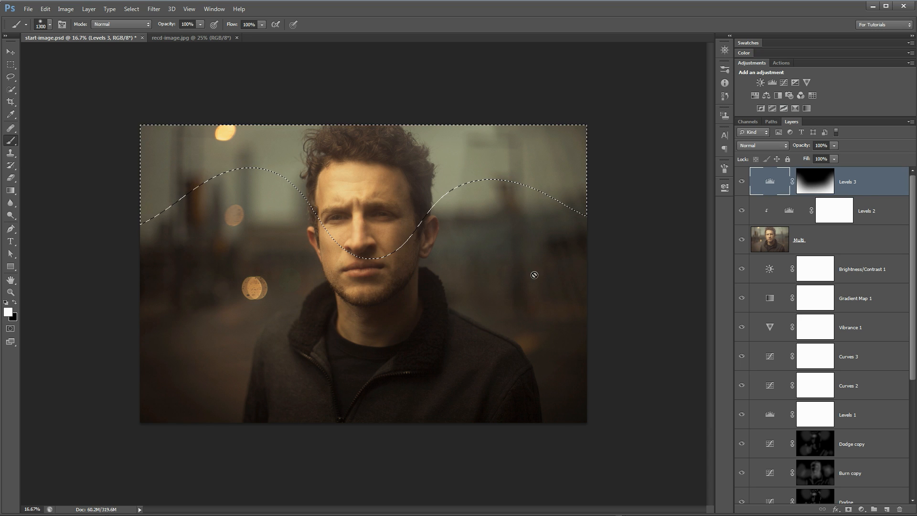
Add a Levels adjustment masked to the feathered selection with midtones 1.40 and black point 15, and compare the portrait with and without it
click(772, 82)
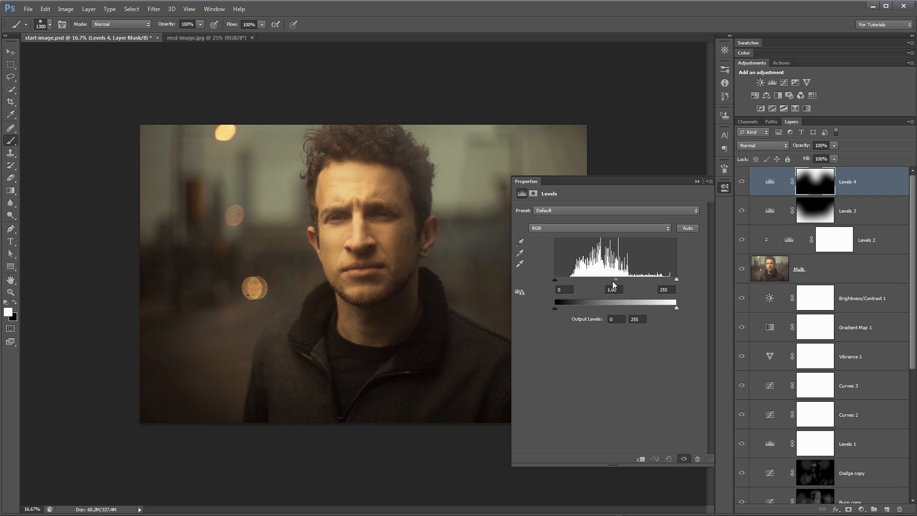
drag(616, 282, 601, 282)
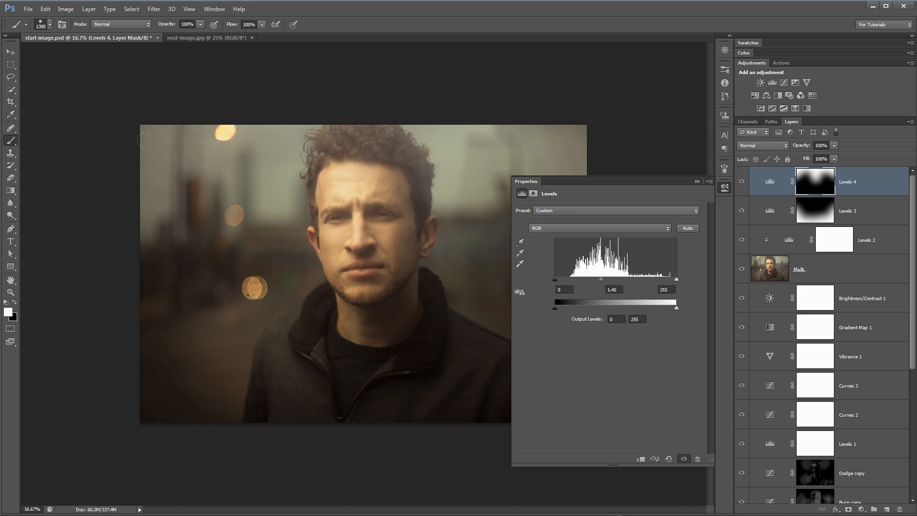
click(11, 51)
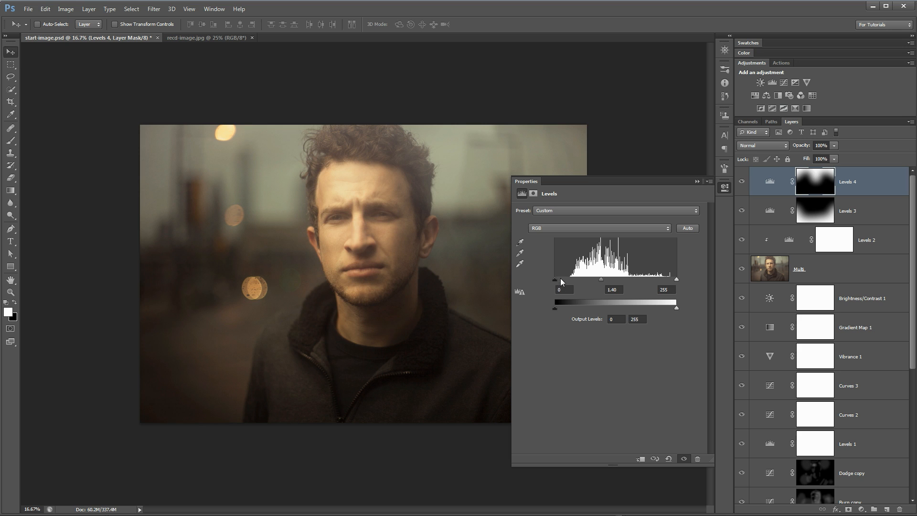
drag(556, 281, 562, 280)
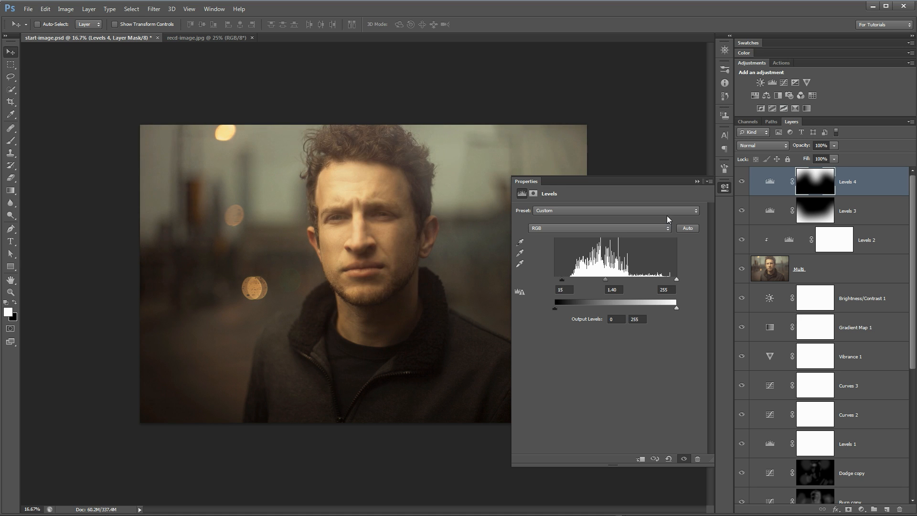
click(742, 182)
click(742, 184)
click(742, 184)
click(742, 184)
Raise the new Levels adjustment's black point to 27 and compare the portrait before and after
mouse_move(566, 279)
mouse_down()
mouse_move(582, 280)
mouse_move(565, 279)
mouse_up()
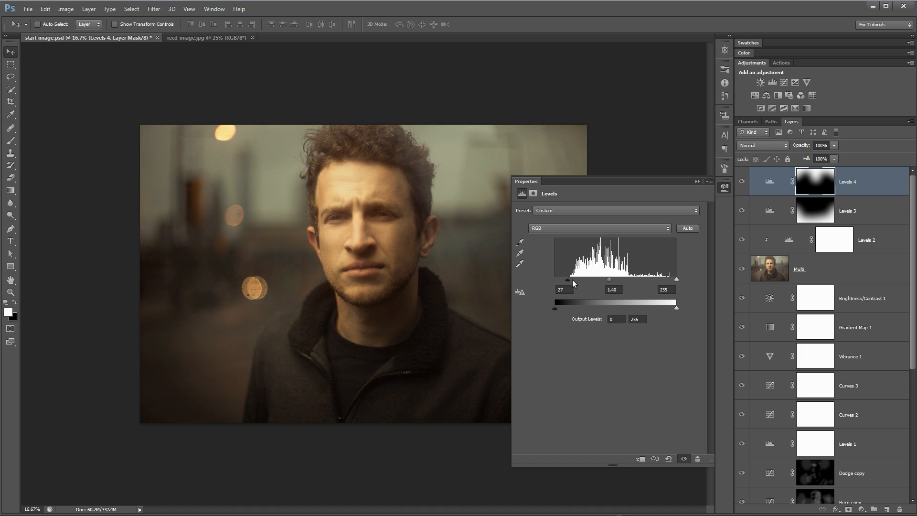
click(727, 187)
click(741, 181)
click(742, 182)
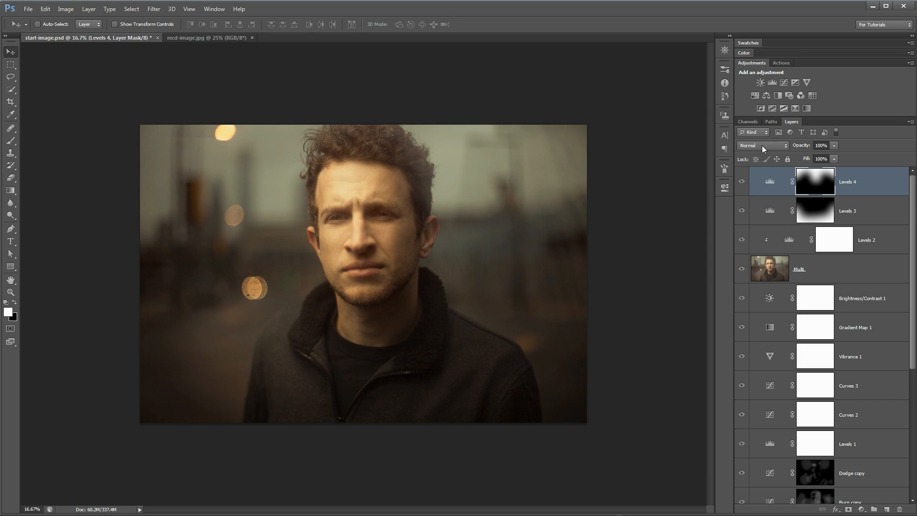
mouse_move(742, 181)
mouse_down()
mouse_move(742, 215)
mouse_move(743, 182)
mouse_up()
Add a Selective Color adjustment with Black at -6% for the Blacks, and compare the portrait with and without it
click(796, 108)
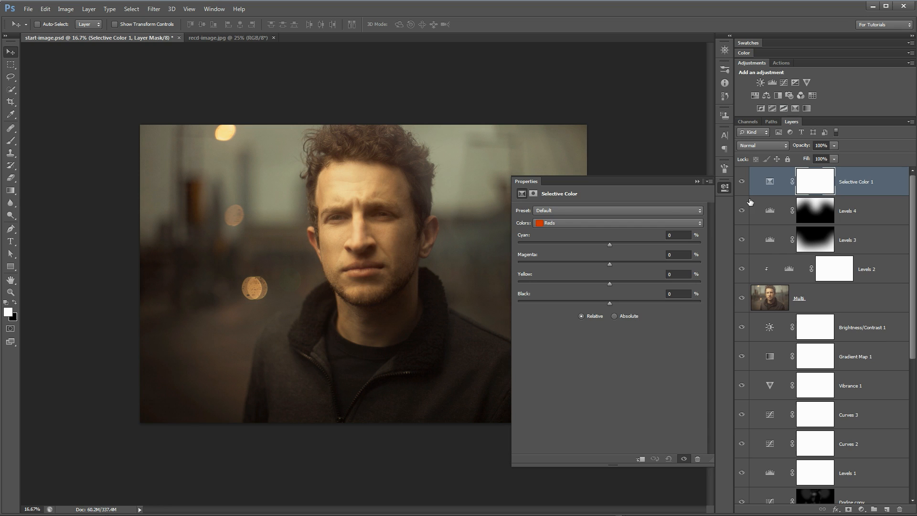
click(566, 223)
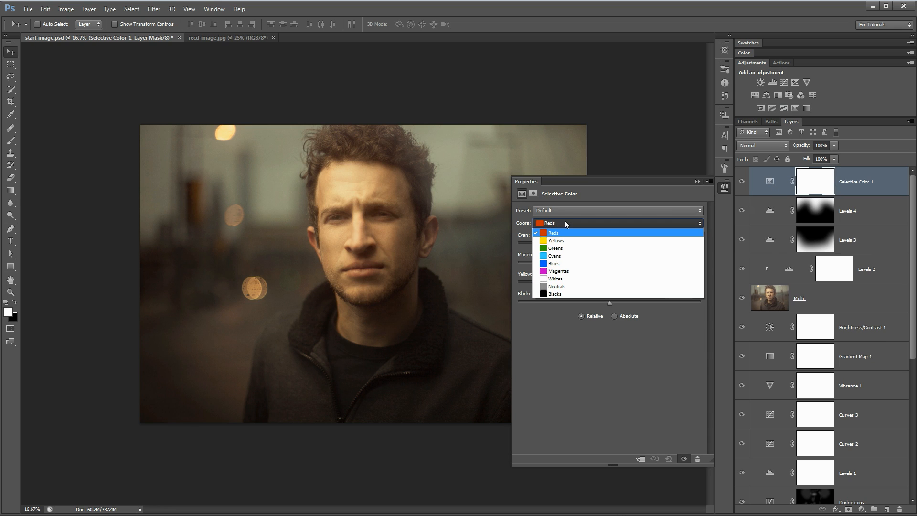
click(563, 294)
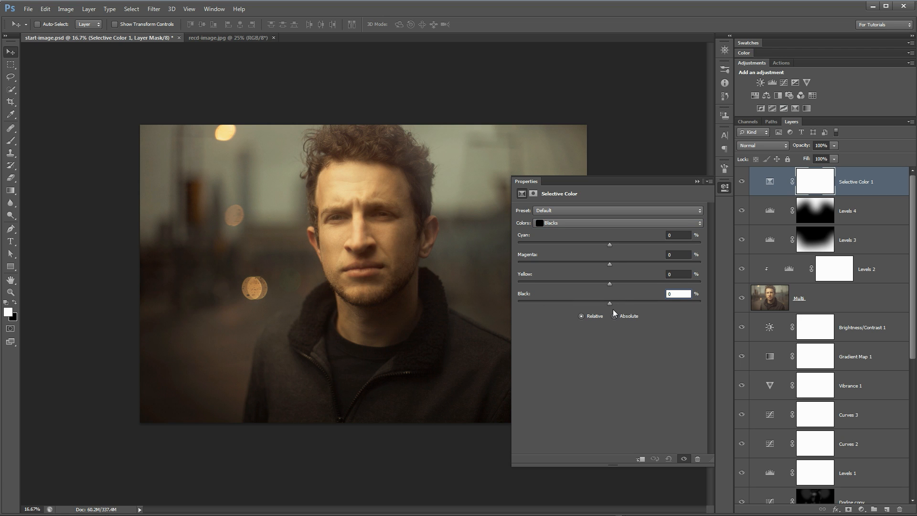
mouse_move(610, 303)
mouse_down()
mouse_move(639, 302)
mouse_move(601, 303)
mouse_move(649, 306)
mouse_move(555, 306)
mouse_move(615, 312)
mouse_move(604, 311)
mouse_up()
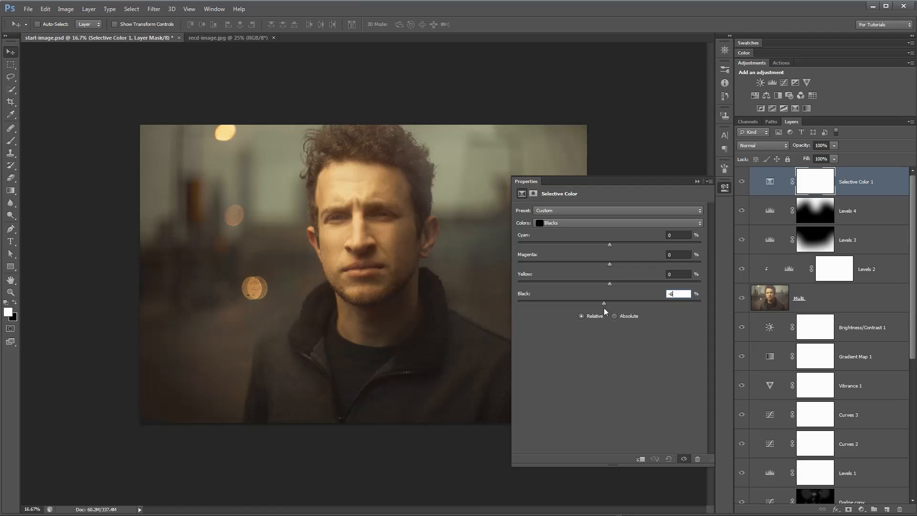
click(743, 182)
click(743, 181)
click(743, 181)
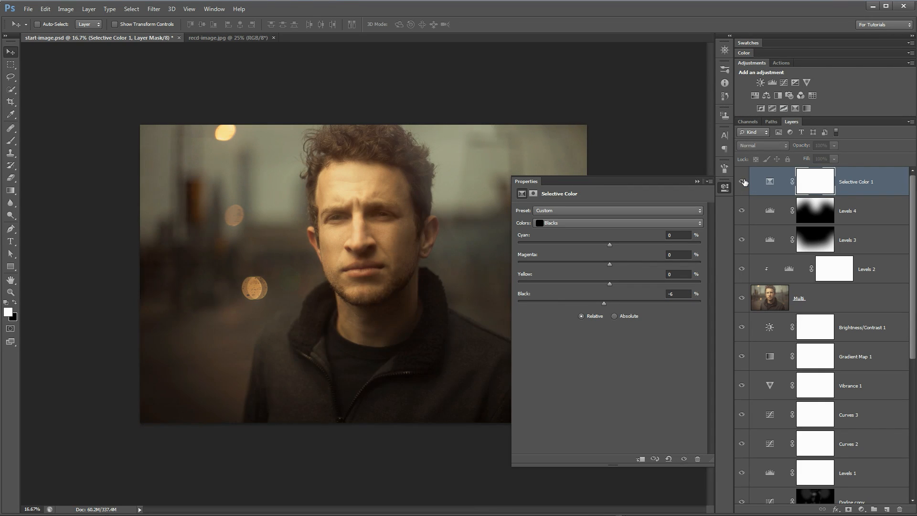
click(743, 181)
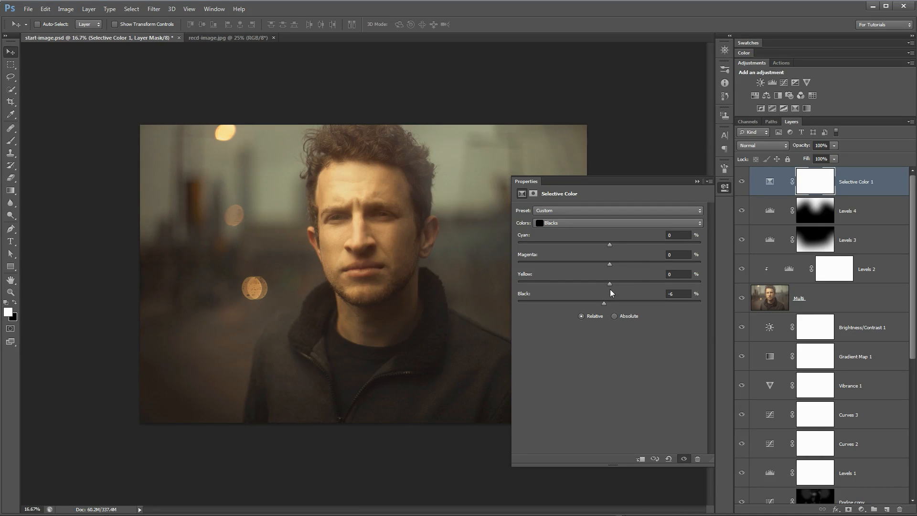
Tint the Selective Color Blacks with Cyan +6%, Magenta -4% and Yellow -3%, and compare the result with the untinted portrait
click(673, 274)
click(681, 255)
mouse_move(606, 265)
mouse_down()
mouse_move(546, 262)
mouse_move(602, 268)
mouse_up()
drag(610, 244, 619, 246)
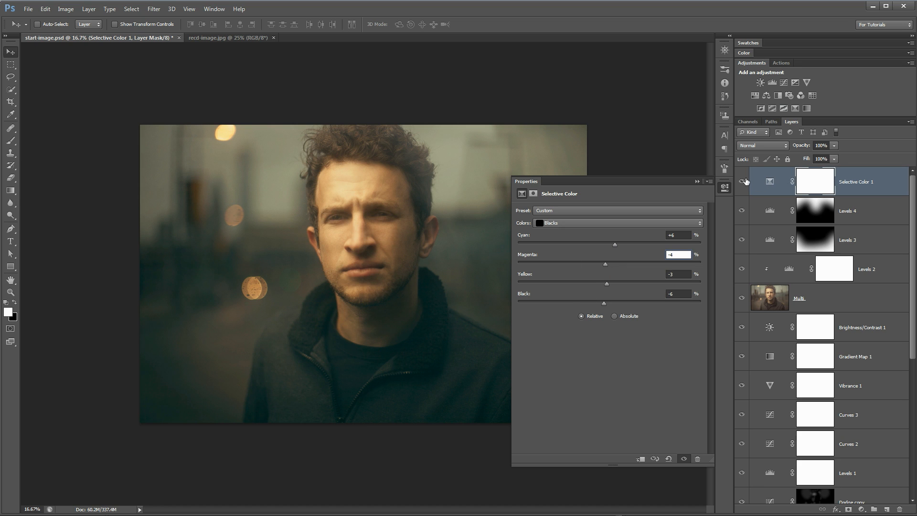
click(734, 187)
click(742, 182)
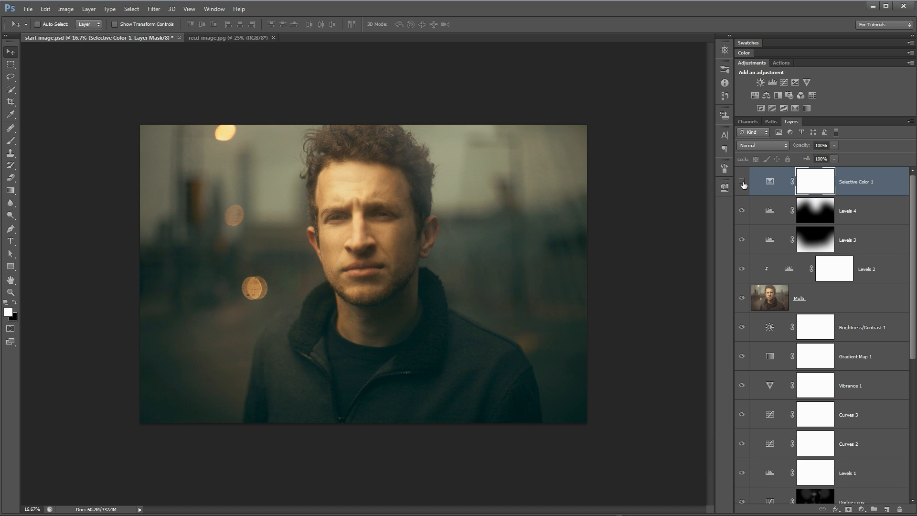
click(742, 182)
Reduce the black and raise the yellow in the Selective Color adjustment's Whites, and compare the portrait with and without the adjustment
double_click(770, 182)
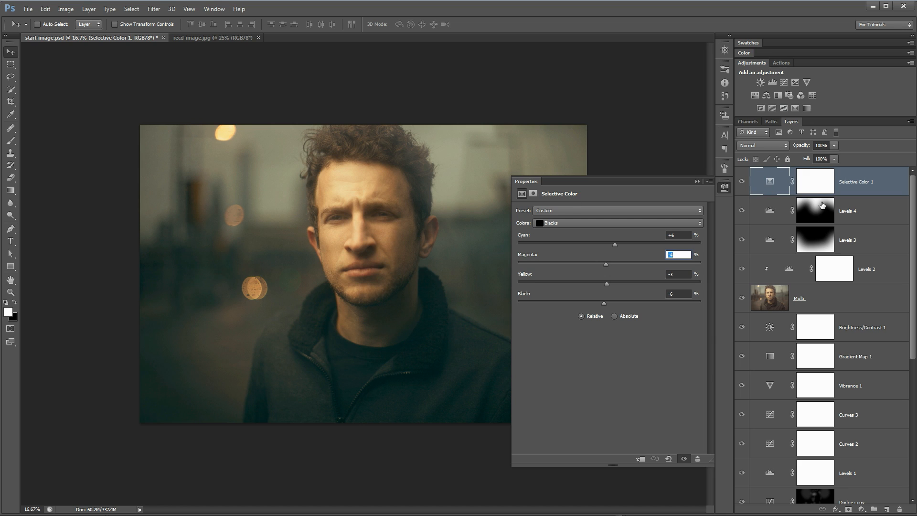
click(595, 223)
click(589, 277)
drag(612, 302, 646, 313)
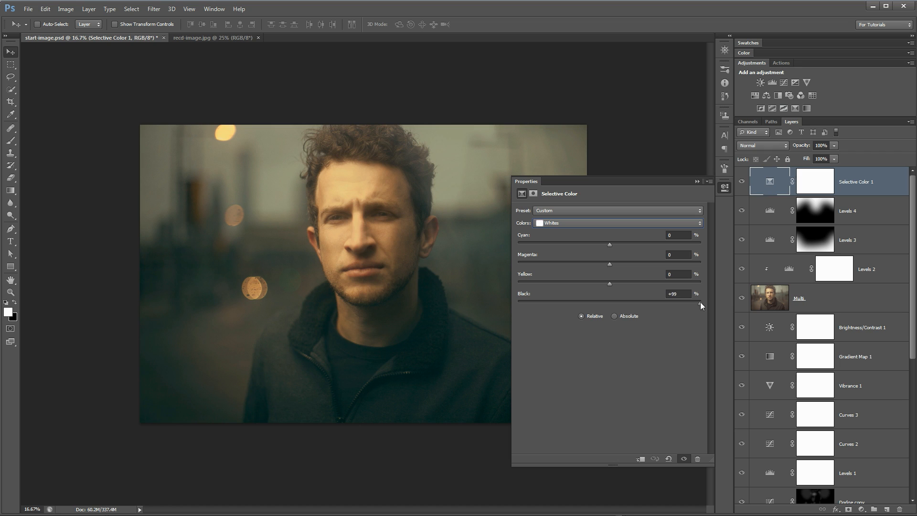
drag(701, 306, 593, 307)
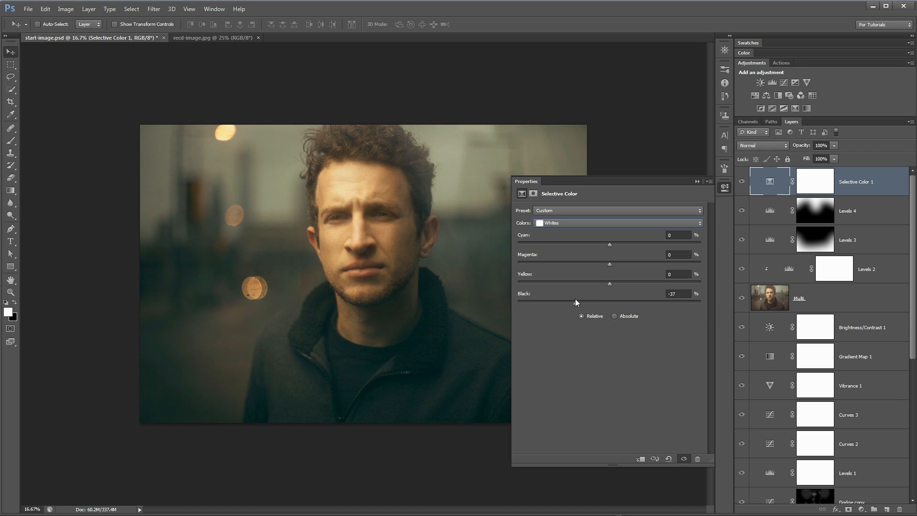
drag(610, 284, 625, 285)
click(730, 190)
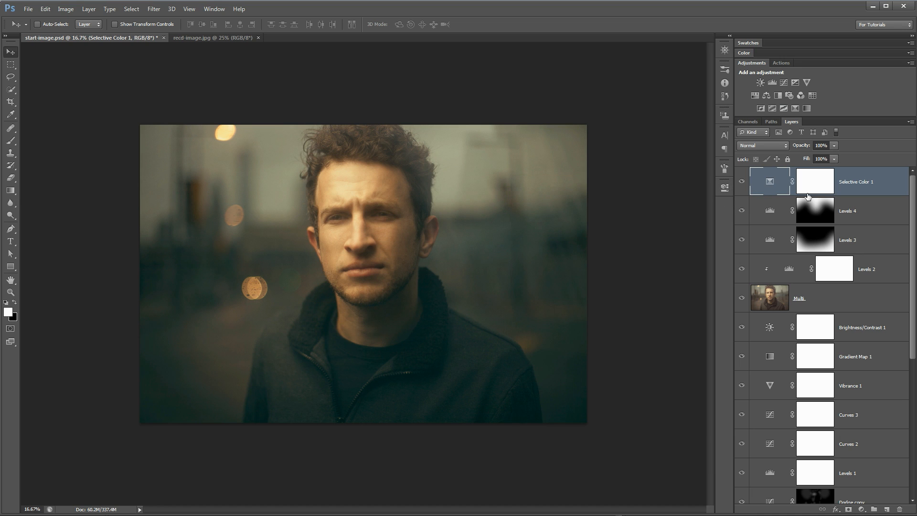
click(743, 182)
click(742, 182)
Add a Curves adjustment with a gentle S-curve, slightly lowering the shadows and raising the highlight point from input 187 to output 195
click(784, 84)
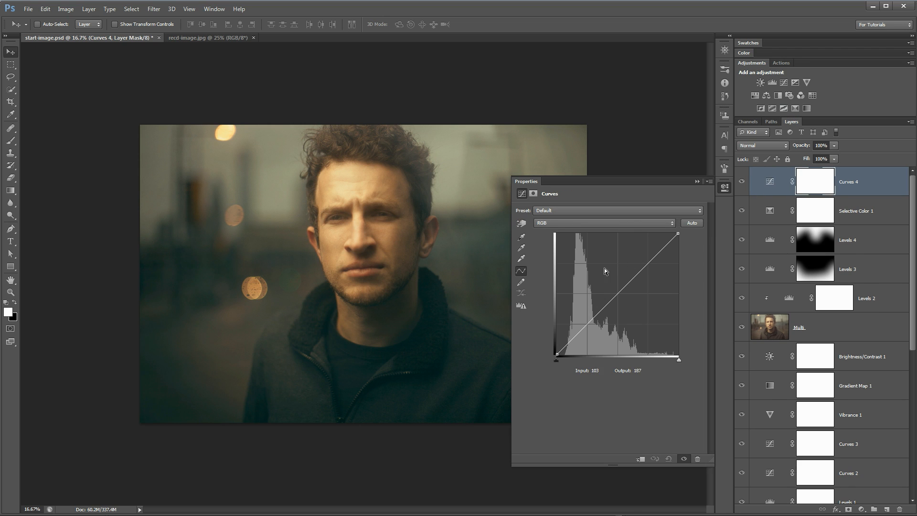
drag(585, 325, 587, 327)
drag(645, 266, 645, 262)
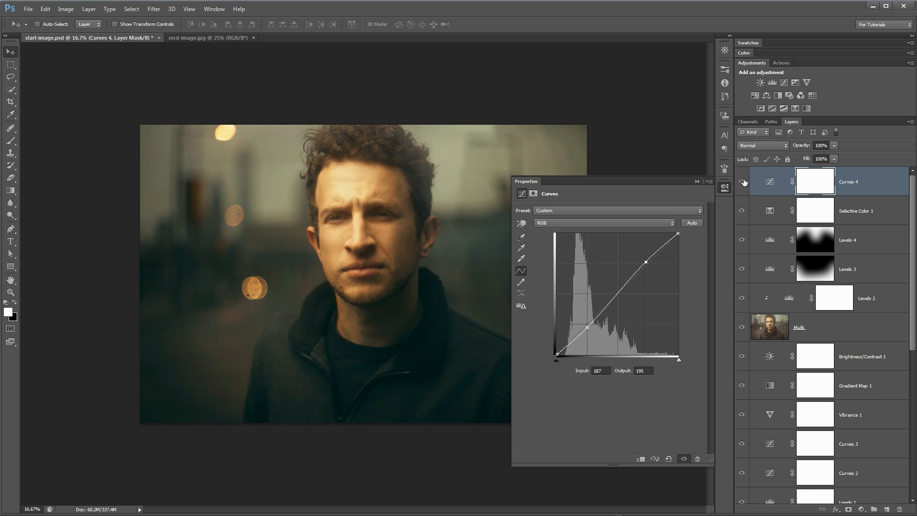
click(725, 189)
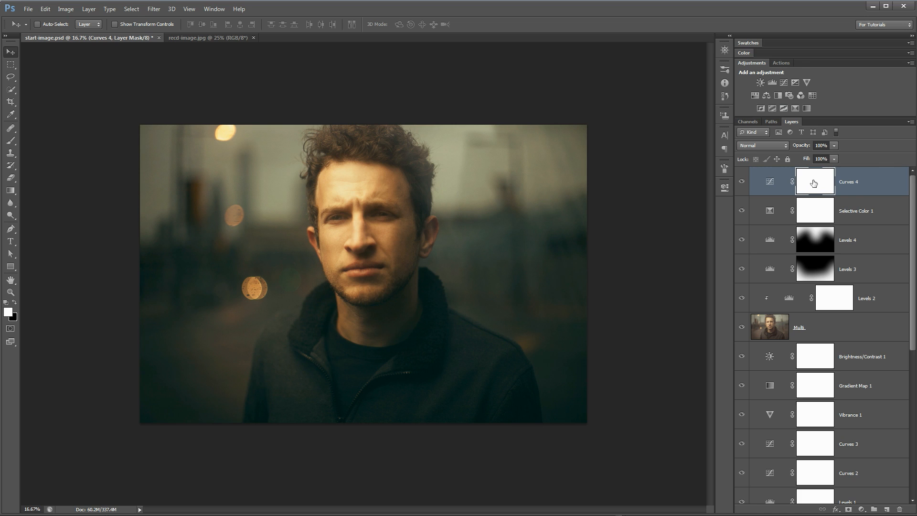
Invert the new Curves mask, paint the subject and surroundings back in white using a 40% brush opacity for softer strokes, and compare the effect
key(ctrl+i)
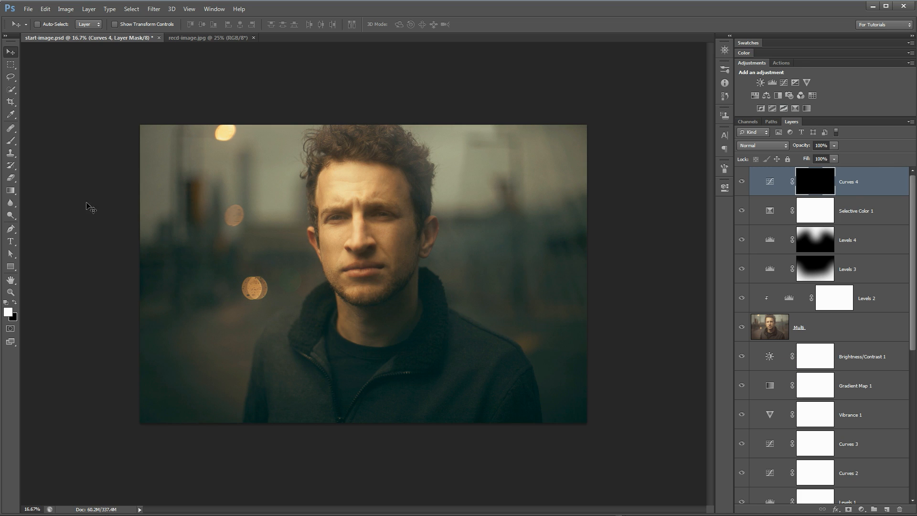
click(14, 139)
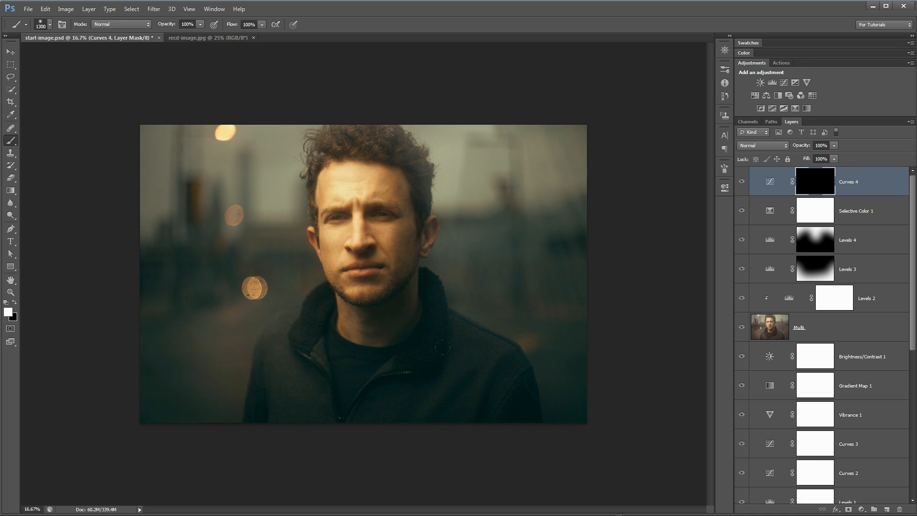
drag(330, 261, 323, 212)
drag(207, 405, 419, 128)
drag(529, 336, 663, 171)
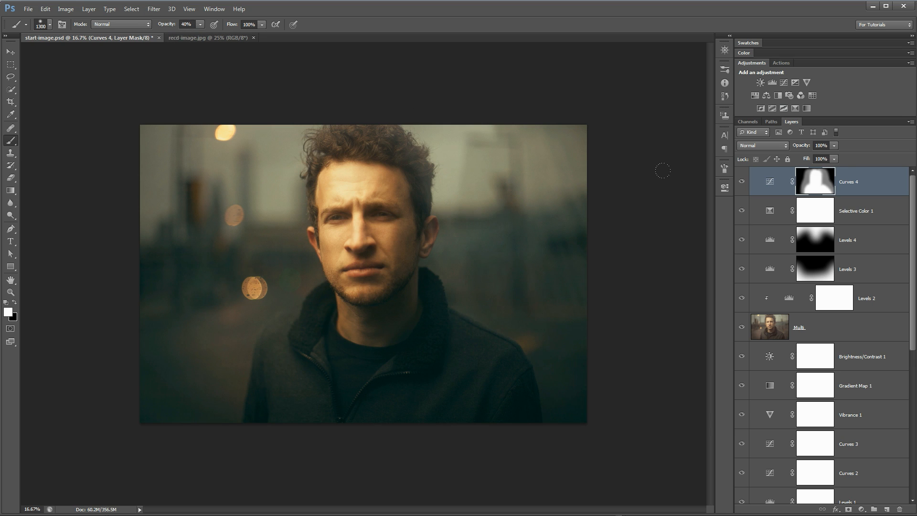
click(742, 182)
click(742, 183)
click(742, 182)
click(741, 181)
click(10, 51)
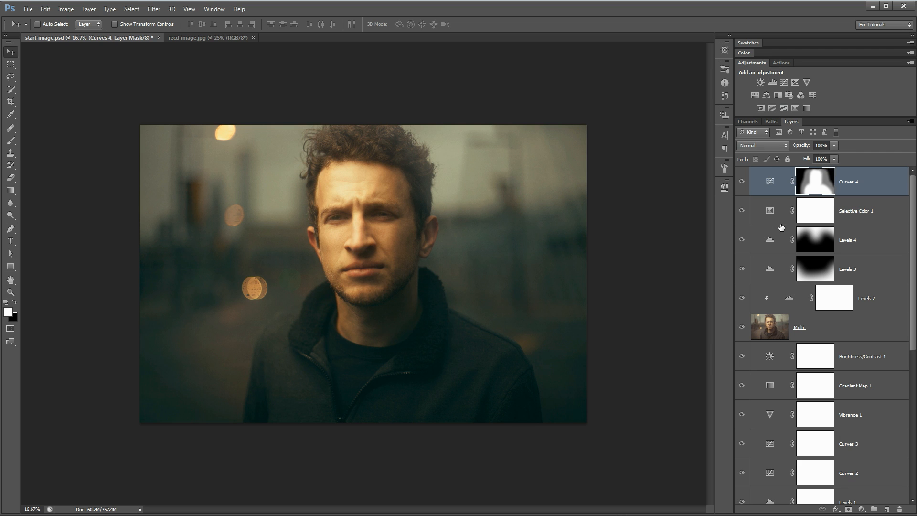
Stamp all visible layers into a new top layer, desaturate it, and rename it Hi-Pass
key(ctrl+plus)
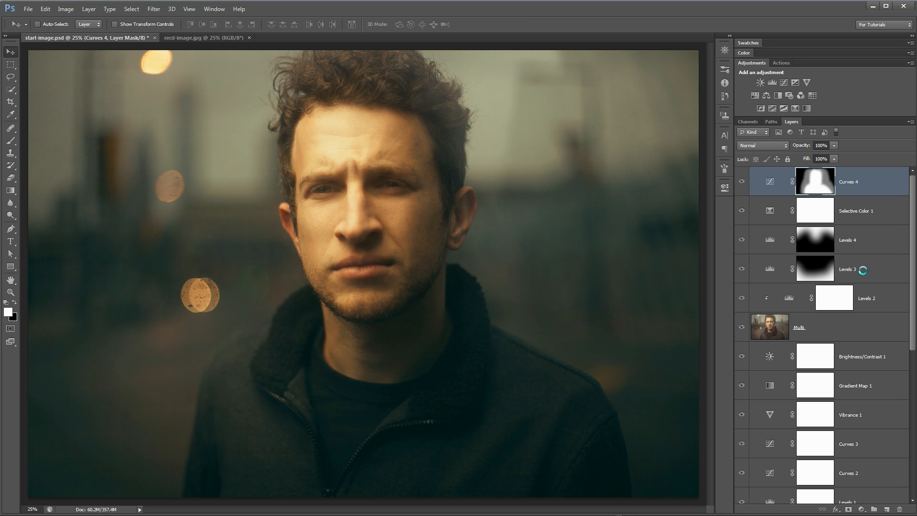
key(ctrl+alt+shift+e)
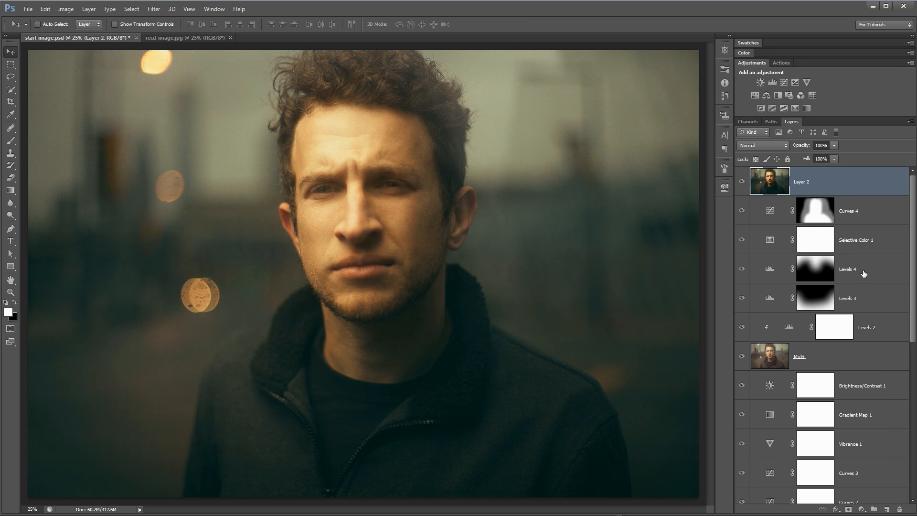
key(ctrl+shift+u)
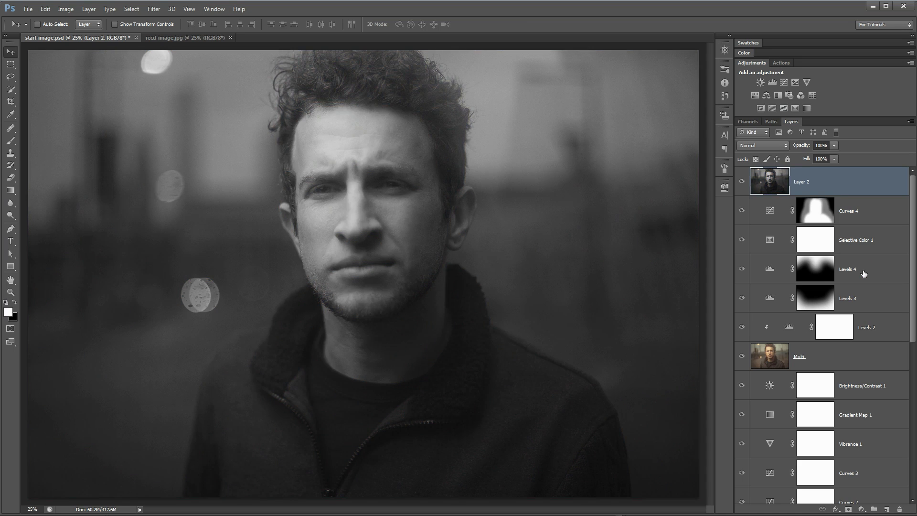
double_click(805, 181)
text(Hi-Pass)
key(Return)
Apply a High Pass filter with a 1.1 pixel radius to the Hi-Pass layer and inspect it at 100%
click(154, 9)
mouse_move(182, 178)
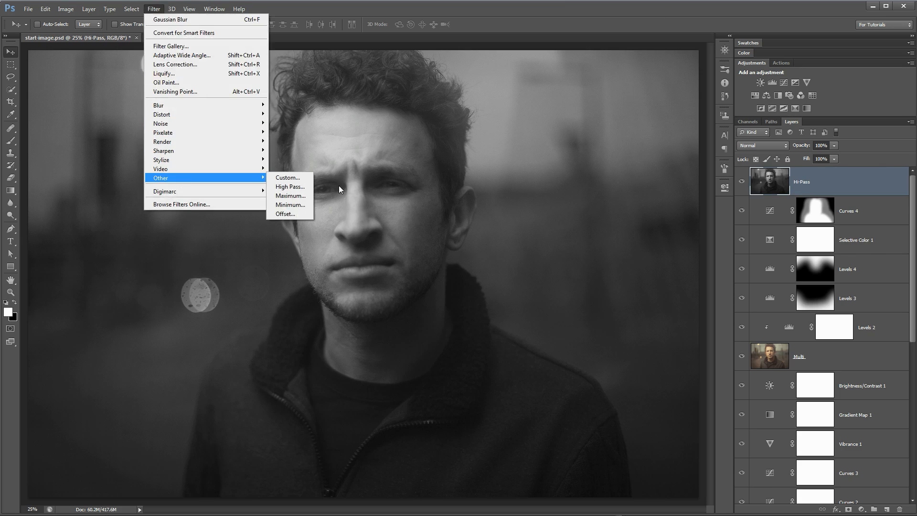
click(286, 186)
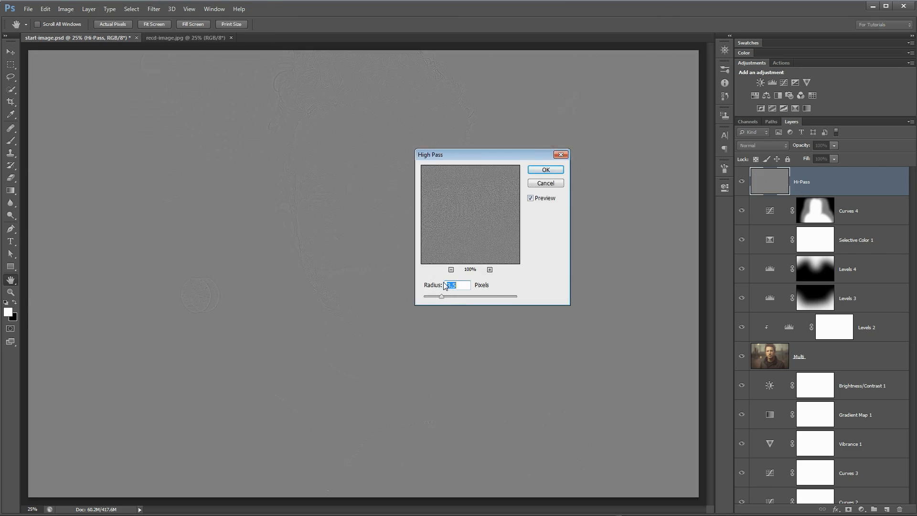
text(1.1)
click(545, 170)
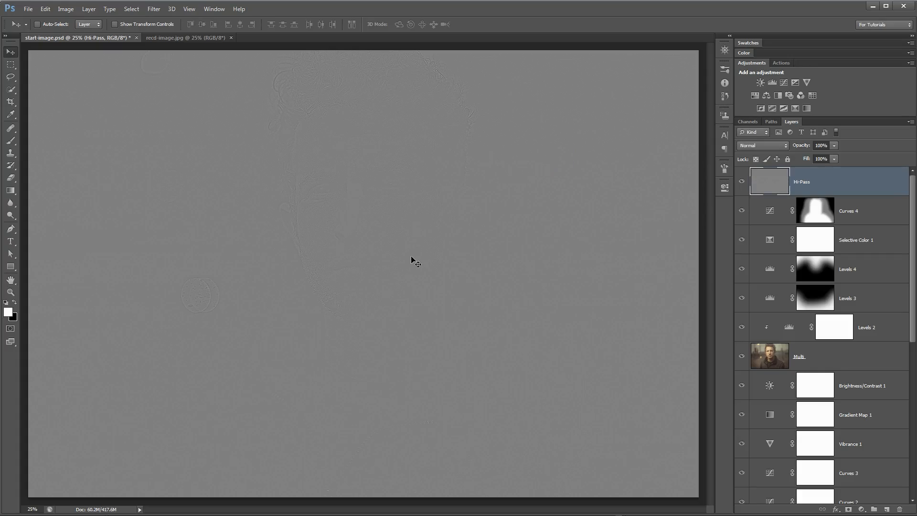
key(ctrl+1)
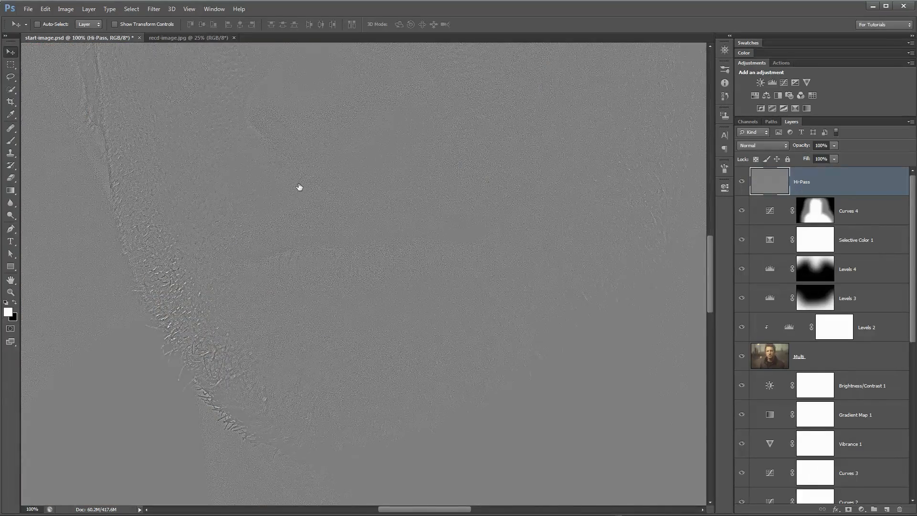
Set the Hi-Pass layer's blend mode to Soft Light
drag(299, 186, 339, 341)
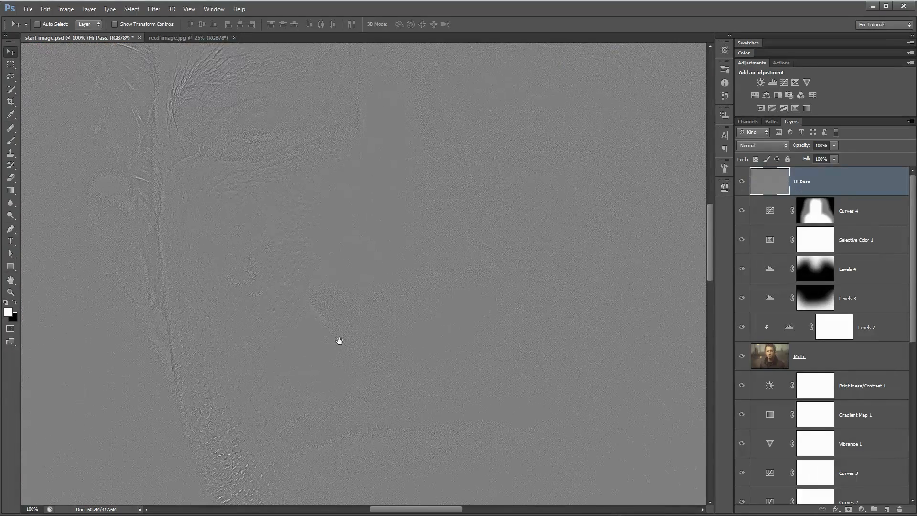
click(763, 145)
click(755, 274)
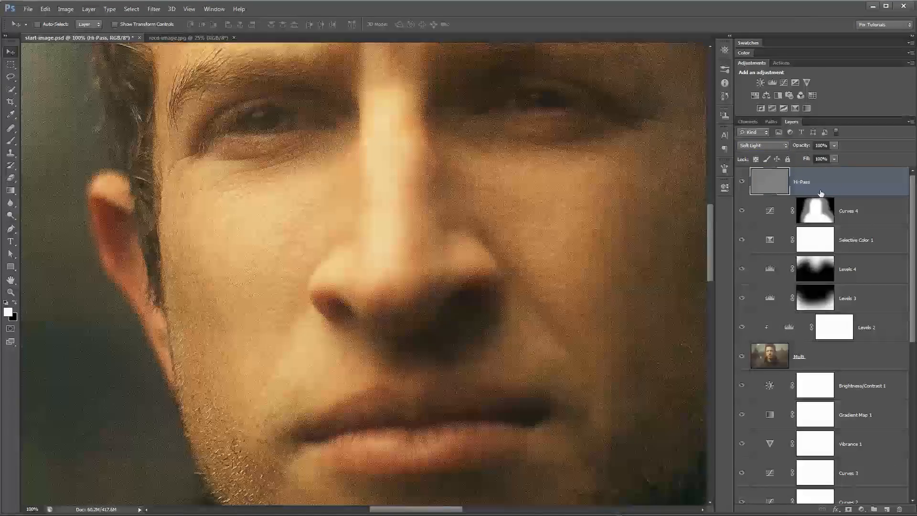
Duplicate the Hi-Pass layer, lower the copy's opacity to 35%, and review the sharpening on the whole image
key(ctrl+j)
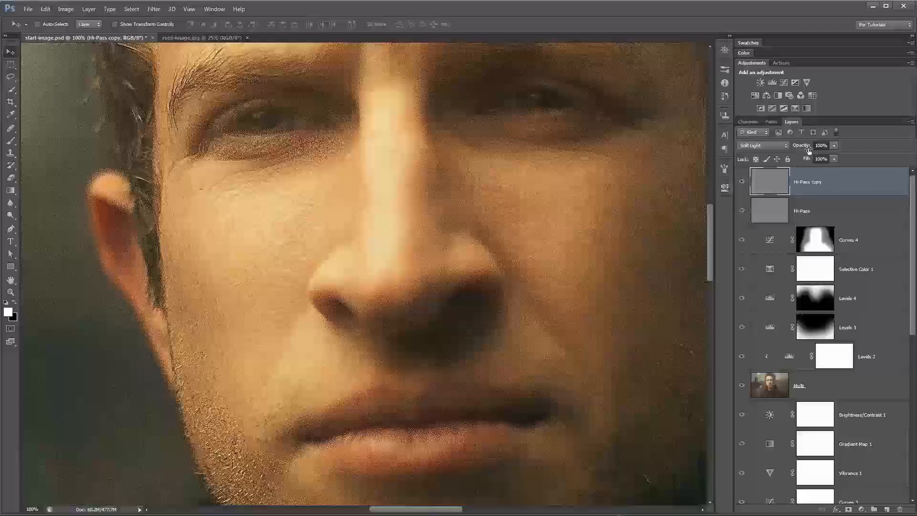
drag(802, 145, 778, 146)
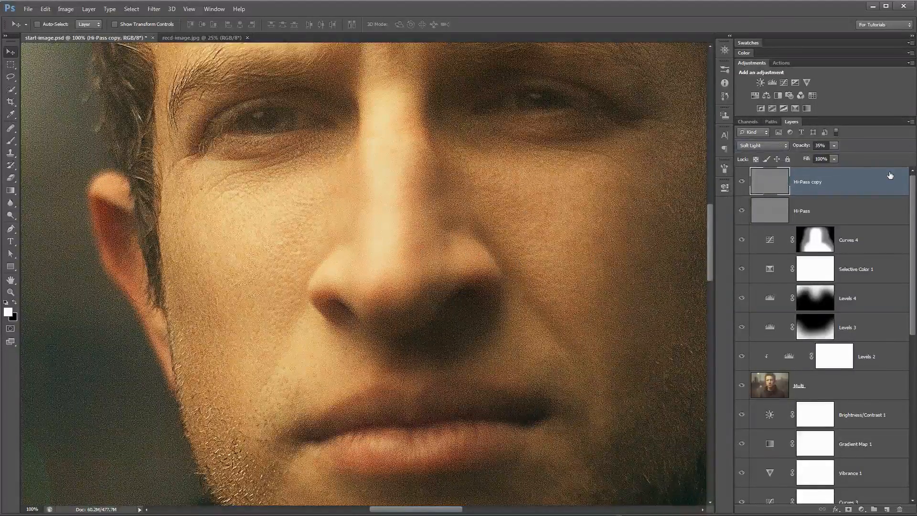
key(ctrl+minus)
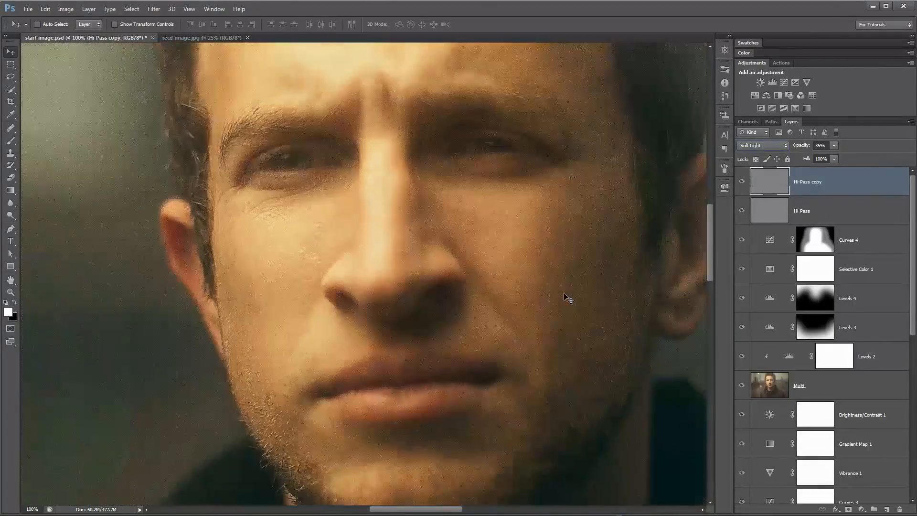
key(ctrl+minus)
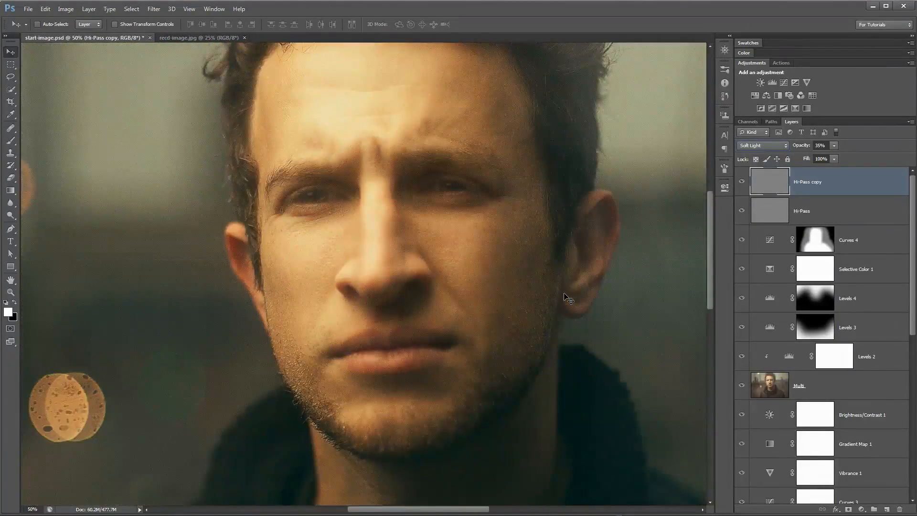
key(ctrl+minus)
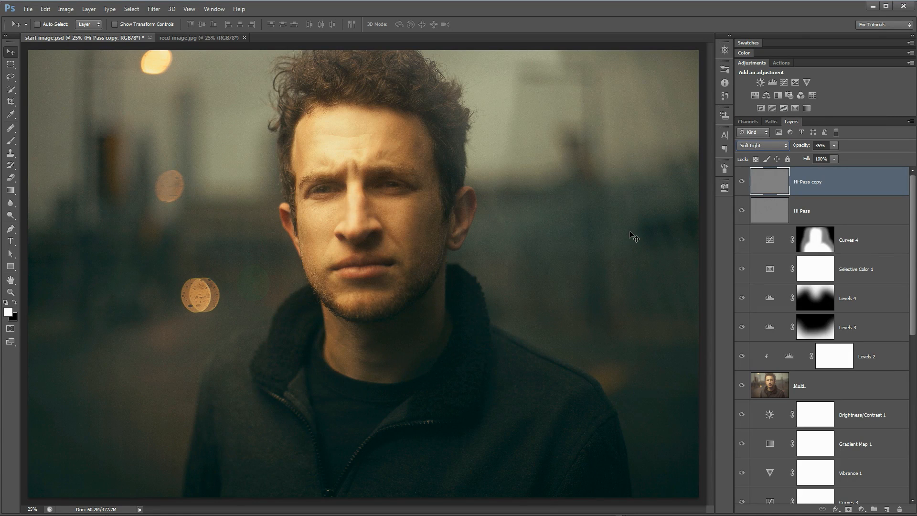
Create a new empty layer at the top of the stack and name it Grain-01
right_click(579, 295)
click(569, 243)
key(ctrl+shift+alt+n)
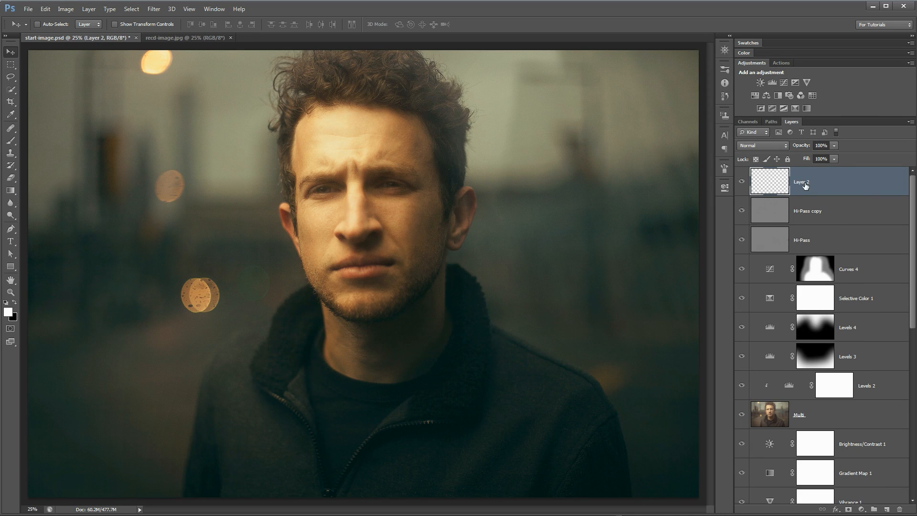
double_click(805, 183)
text(Grain-01)
key(Return)
Fill the Grain-01 layer with 50% Gray in Normal mode at 100% opacity
click(46, 9)
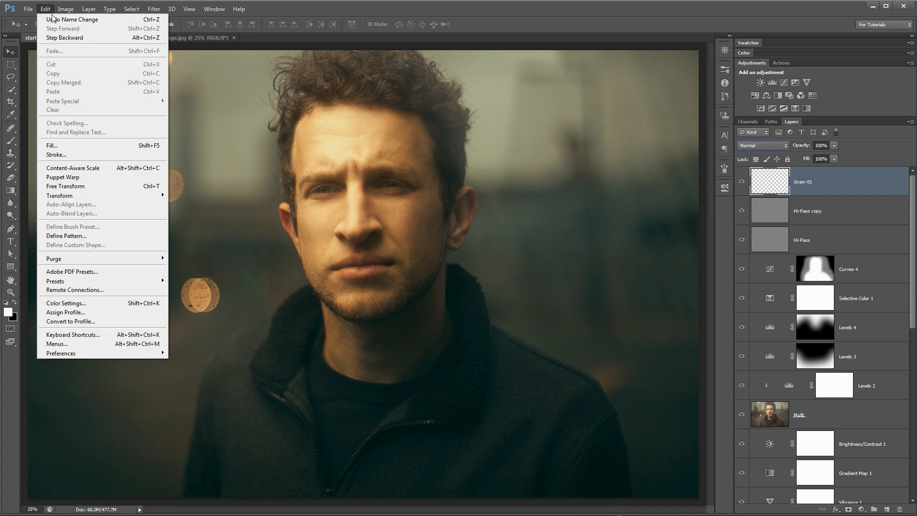
click(63, 144)
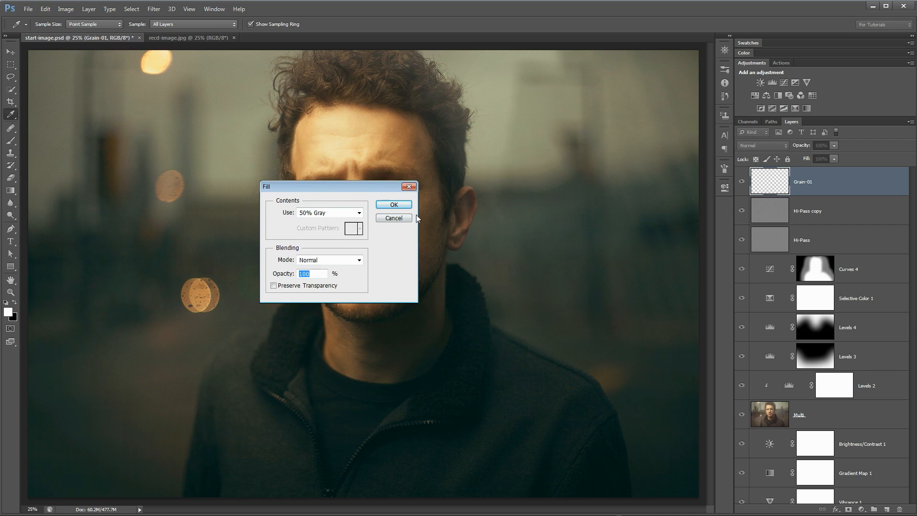
click(396, 206)
key(v)
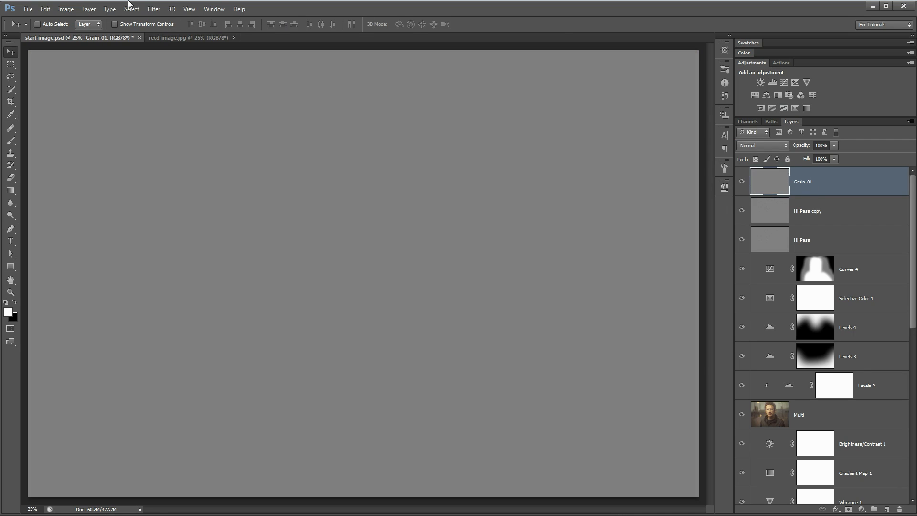
Apply Add Noise to the Grain-01 layer with a 20% amount, Uniform distribution, and Monochromatic enabled
click(153, 9)
mouse_move(191, 123)
click(281, 121)
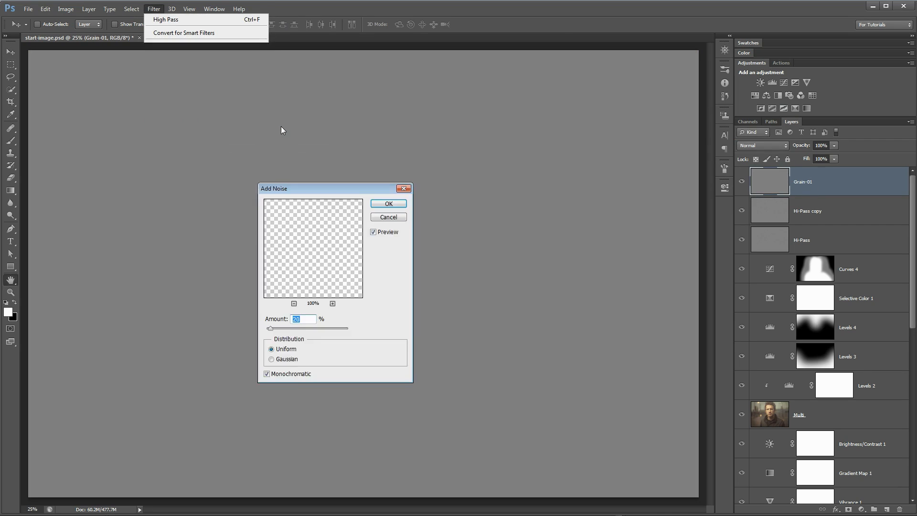
click(305, 320)
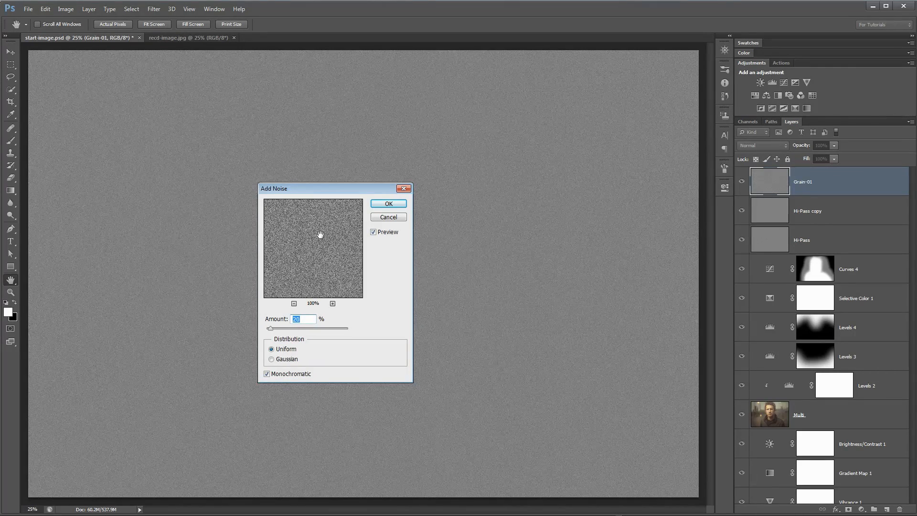
mouse_move(317, 235)
mouse_down()
mouse_move(301, 246)
mouse_move(305, 228)
mouse_up()
click(388, 204)
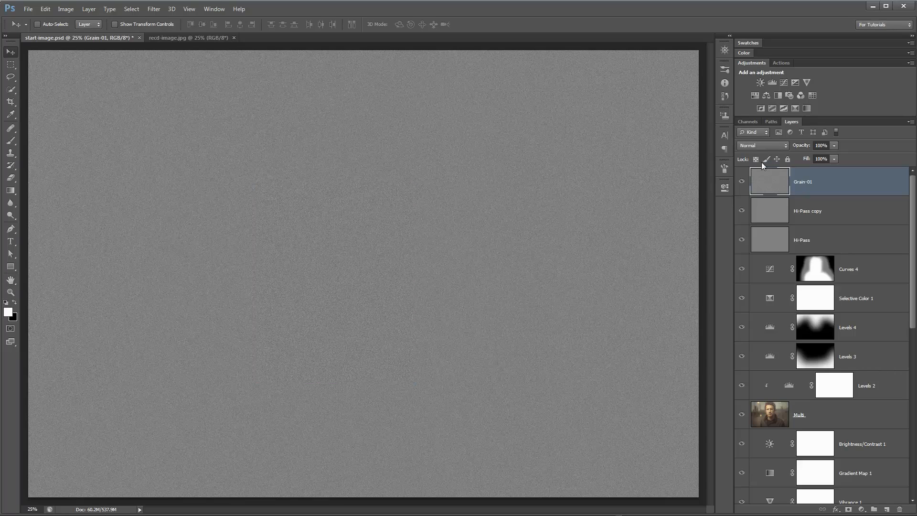
key(v)
Set the Grain-01 layer to Soft Light and compare the image with and without the grain at 100% zoom
click(762, 145)
click(752, 278)
key(ctrl+1)
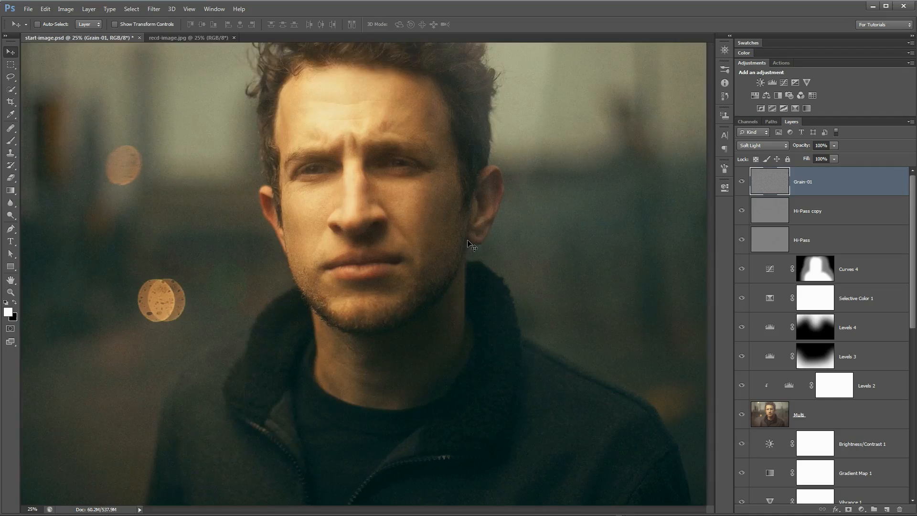
drag(477, 210, 85, 184)
click(742, 182)
click(742, 183)
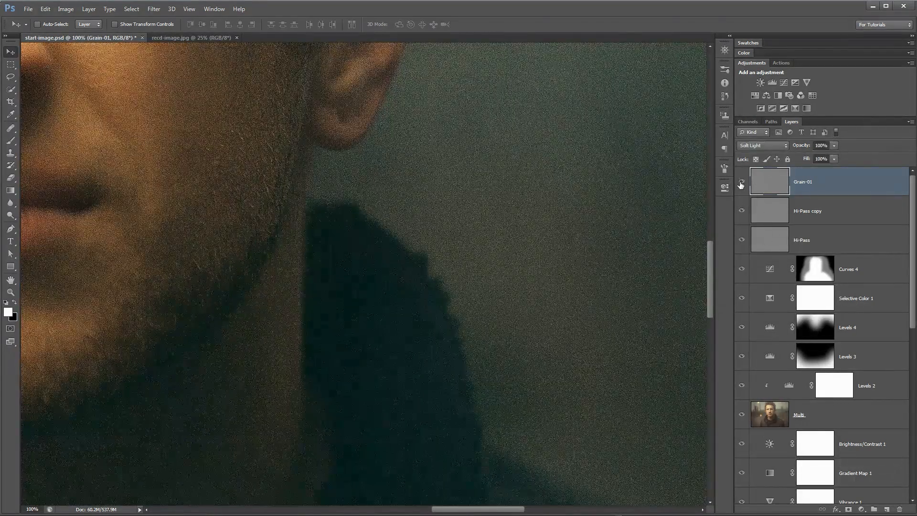
click(741, 182)
click(742, 183)
Duplicate the Grain-01 layer and scale the copy up to about 3.5 times the canvas size for coarser grain
key(ctrl+j)
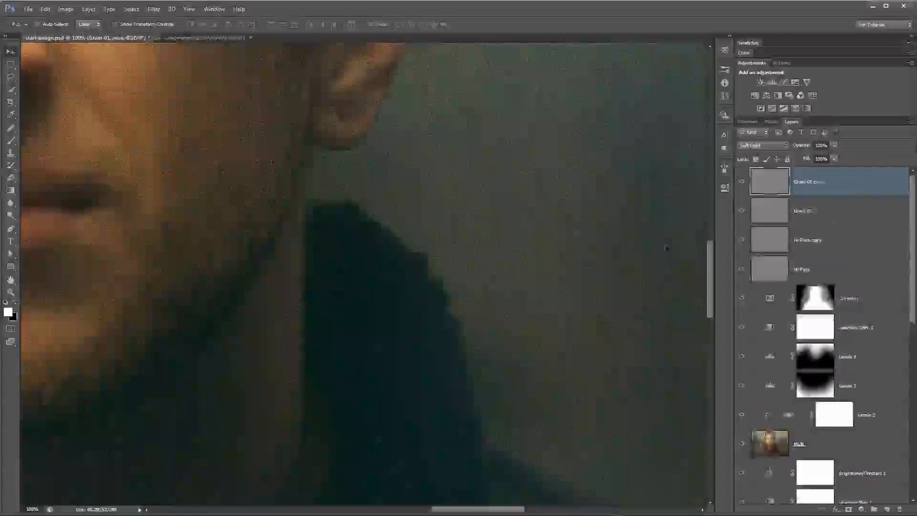
scroll(402, 273, down, 5)
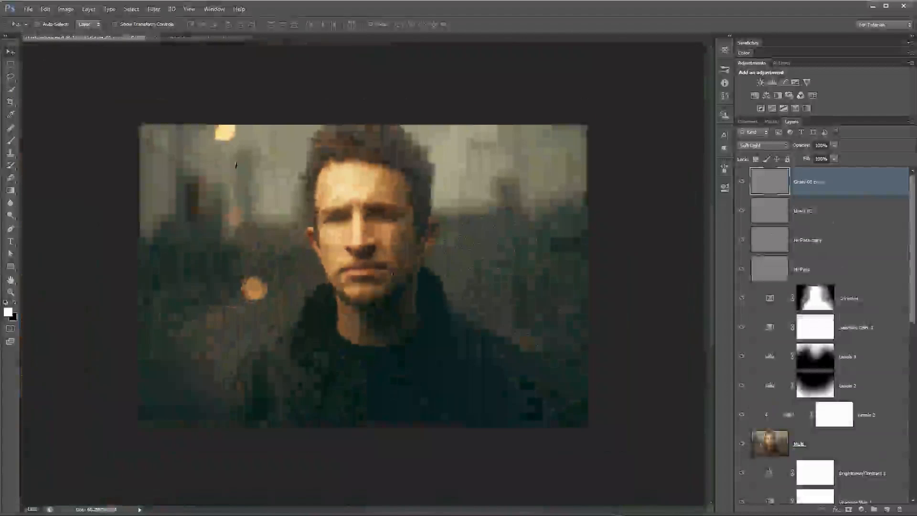
click(46, 10)
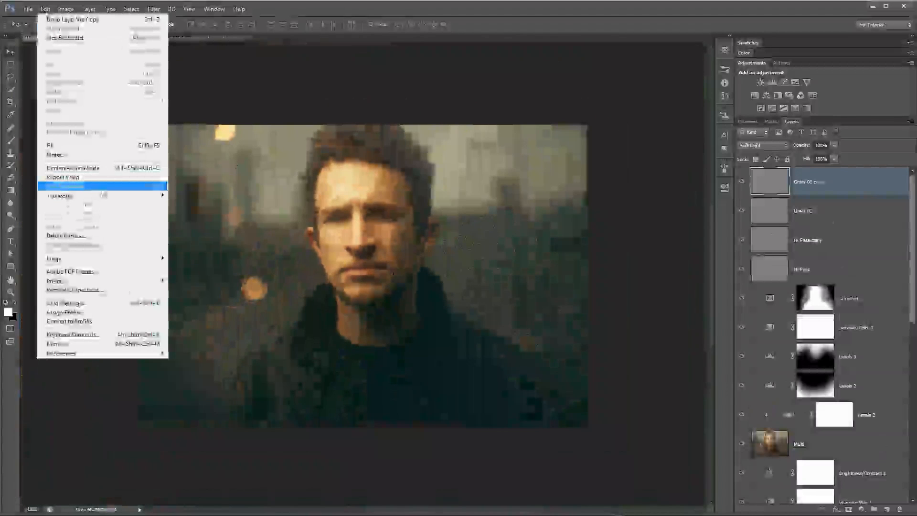
click(145, 187)
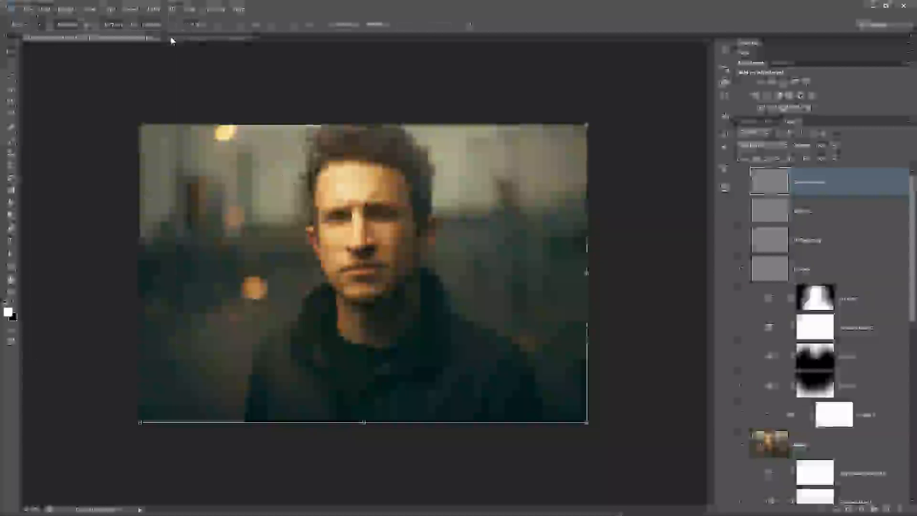
click(150, 24)
text(100)
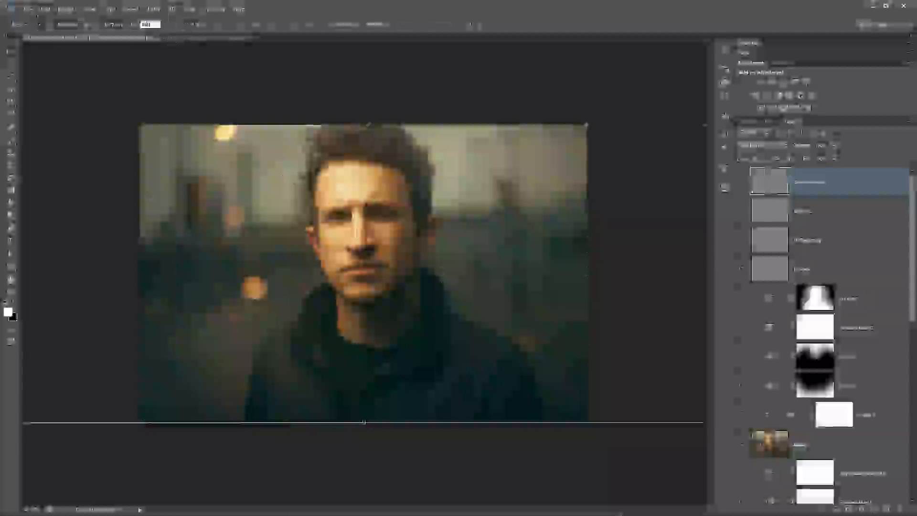
key(Tab)
key(Return)
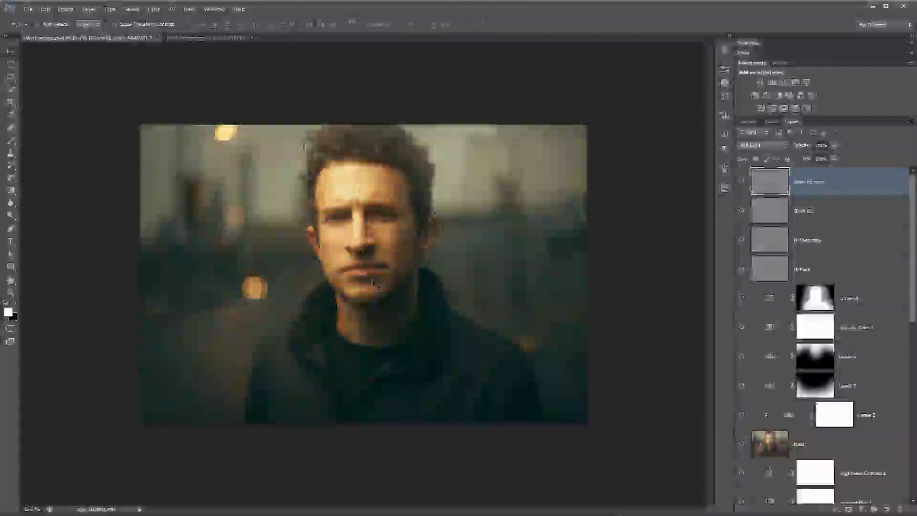
Check how far the enlarged Grain-01 copy extends beyond the canvas using its Free Transform bounds
key(ctrl+minus)
key(ctrl+minus)
key(ctrl+minus)
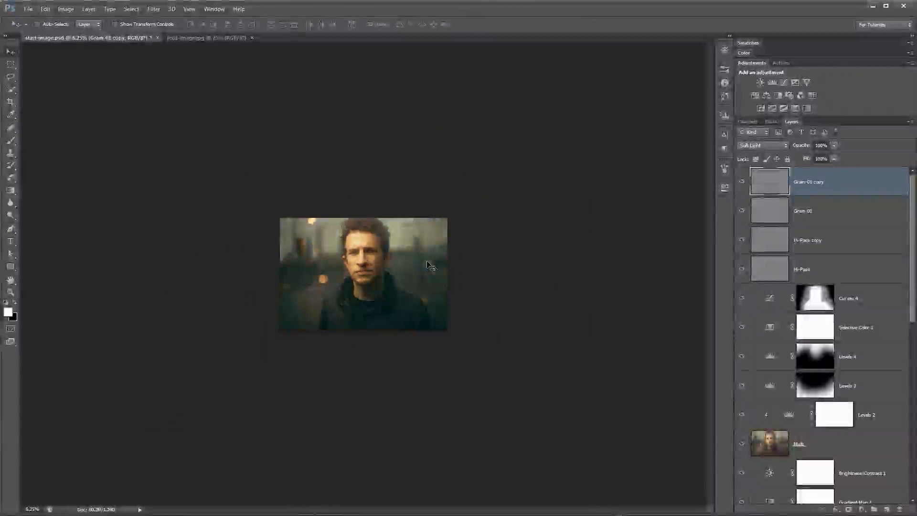
key(ctrl+t)
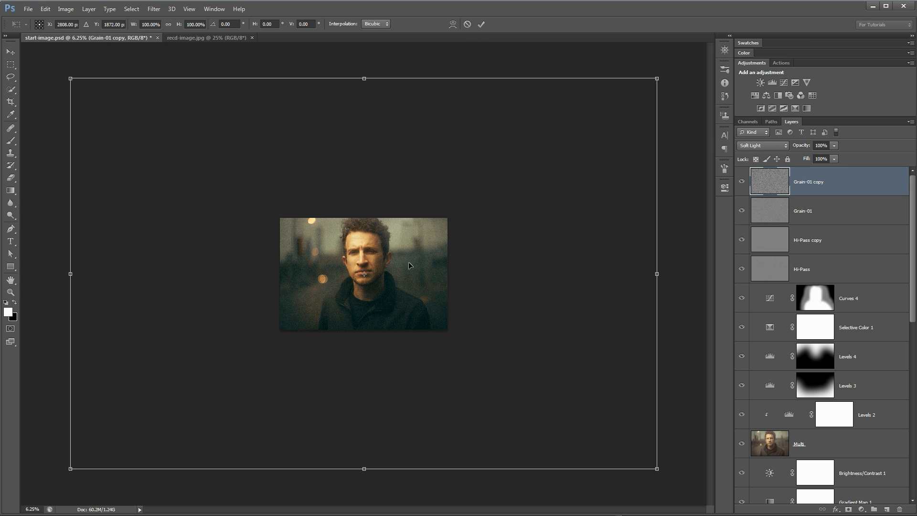
key(Return)
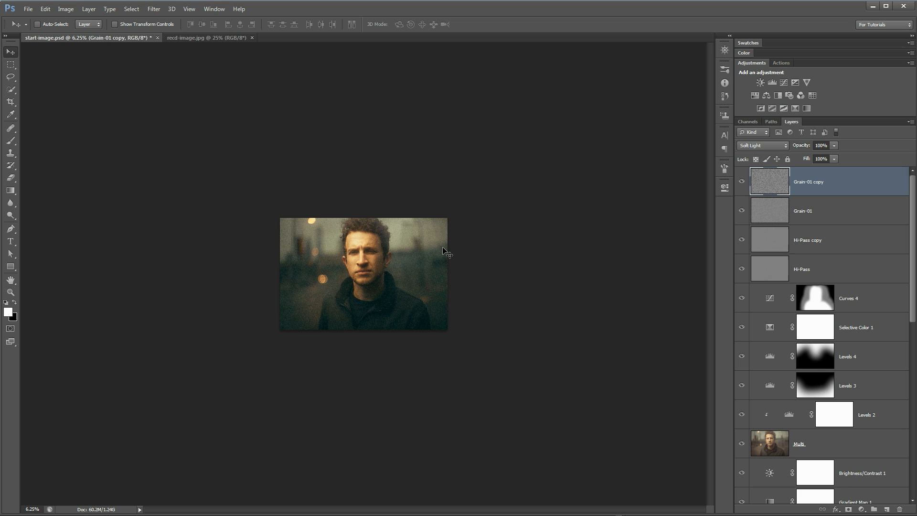
key(ctrl+t)
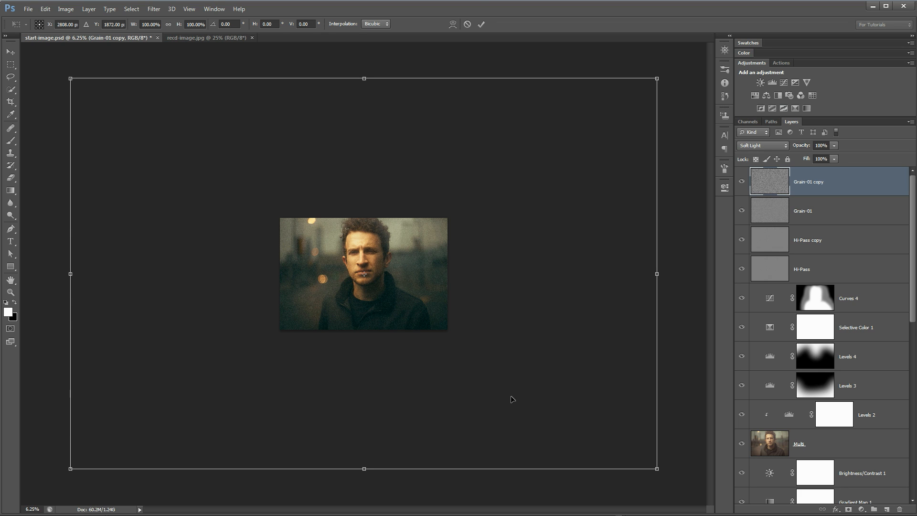
key(Return)
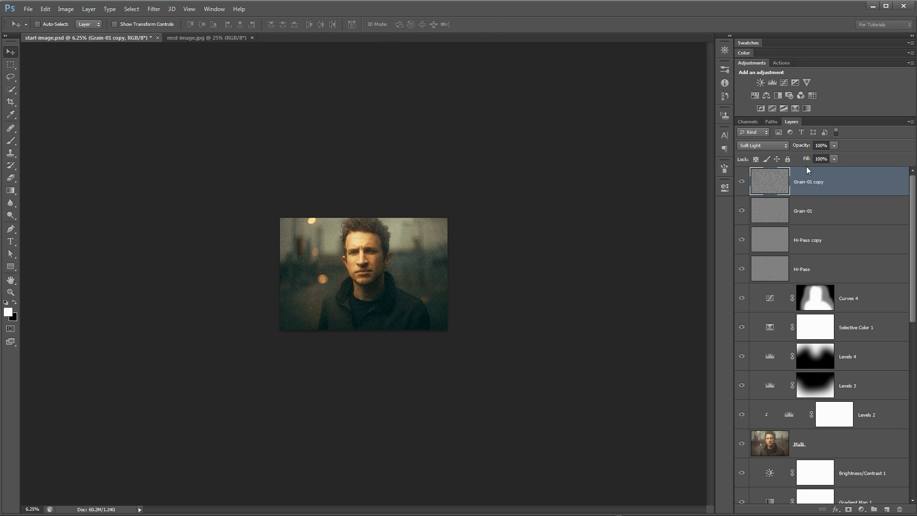
Copy the canvas-sized area of the enlarged grain to a new layer, name it Grain-02, and check its transform bounds
key(ctrl+a)
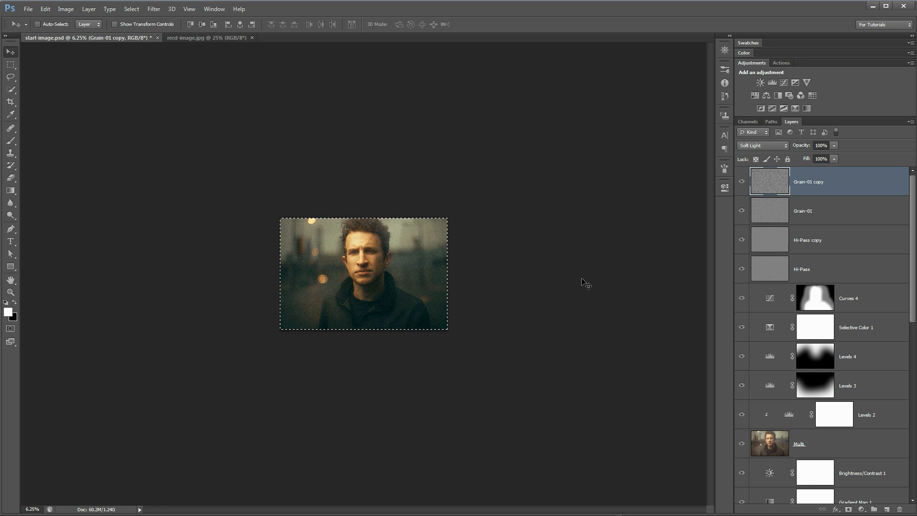
key(ctrl+j)
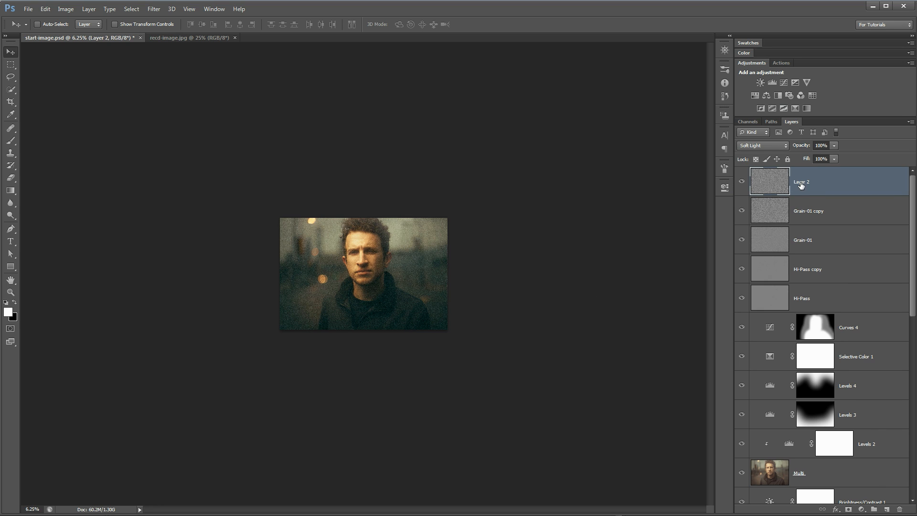
double_click(801, 186)
text(Grain-02)
key(Return)
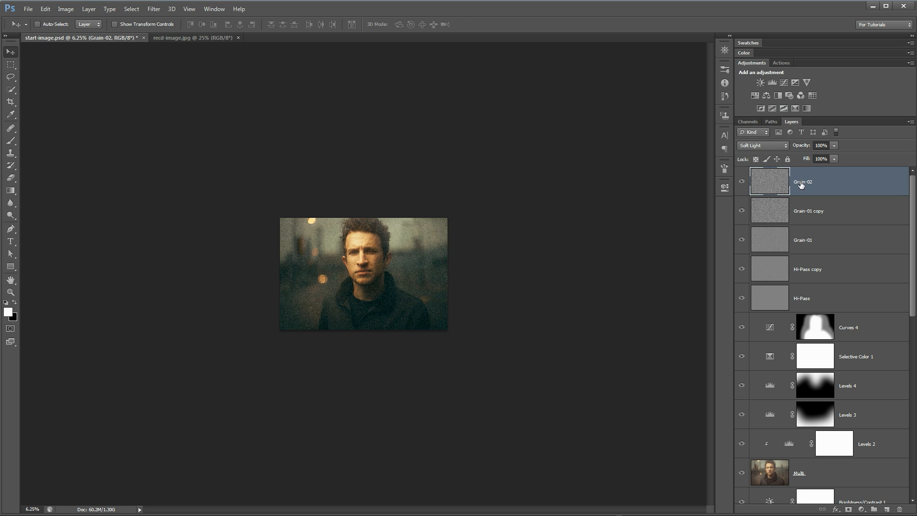
key(ctrl+t)
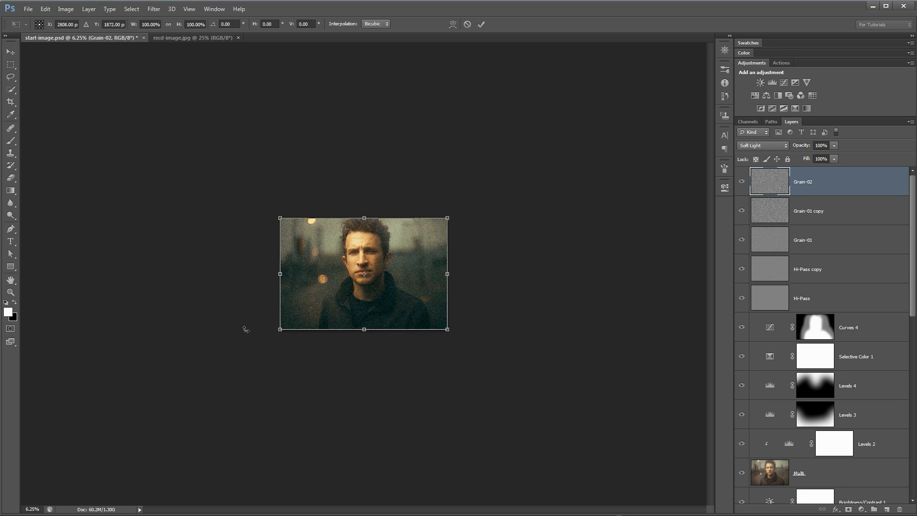
click(481, 24)
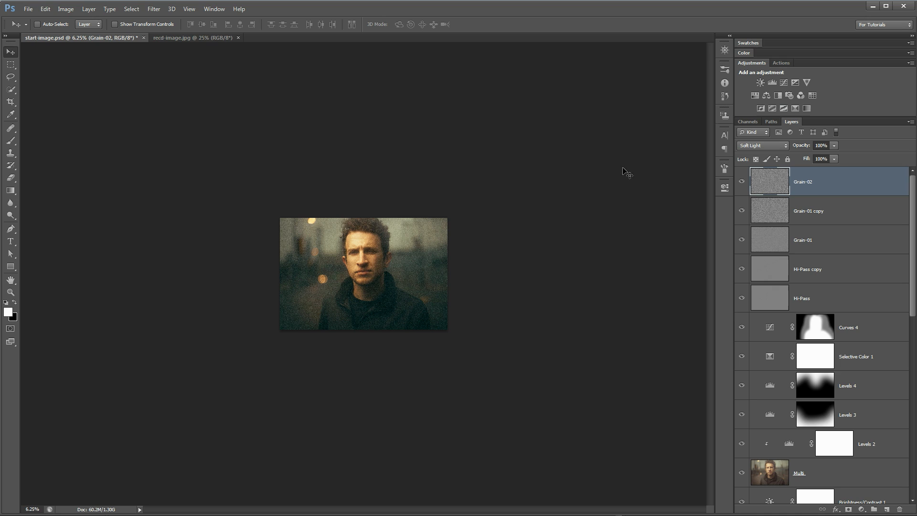
Delete the oversized Grain-01 copy layer
click(819, 210)
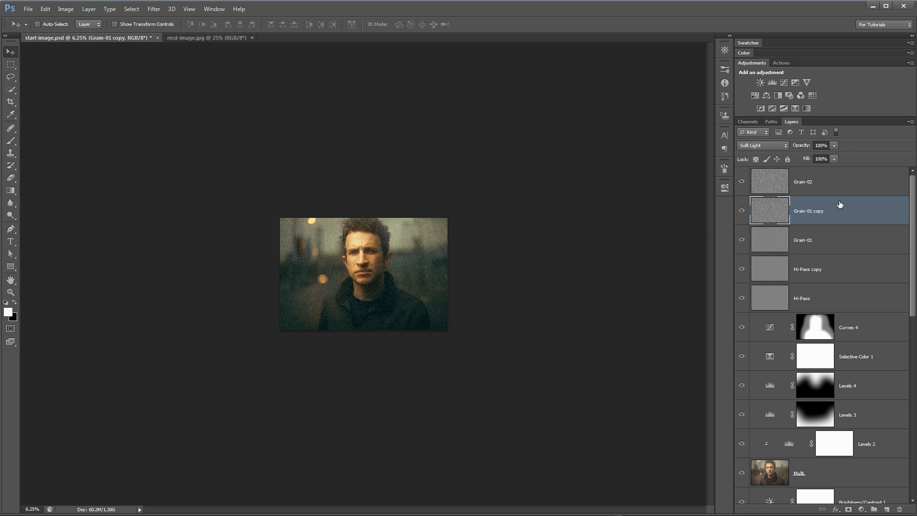
key(Delete)
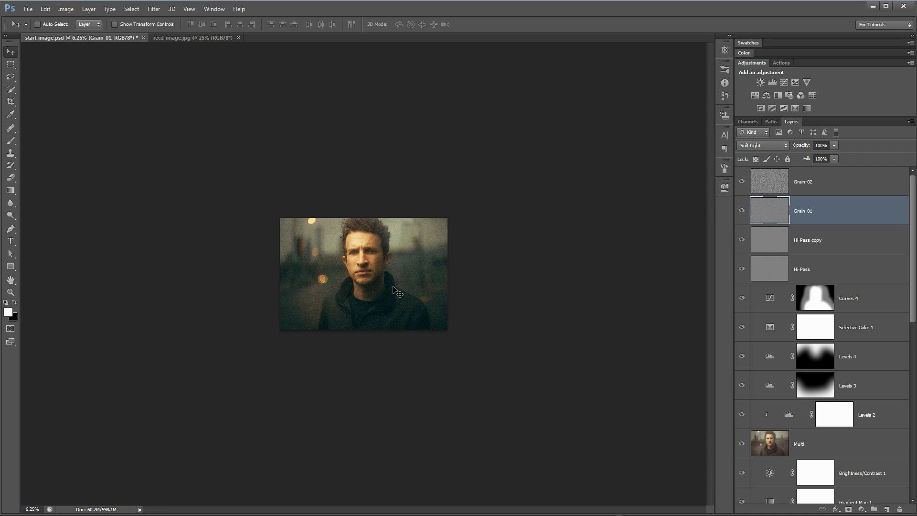
key(z)
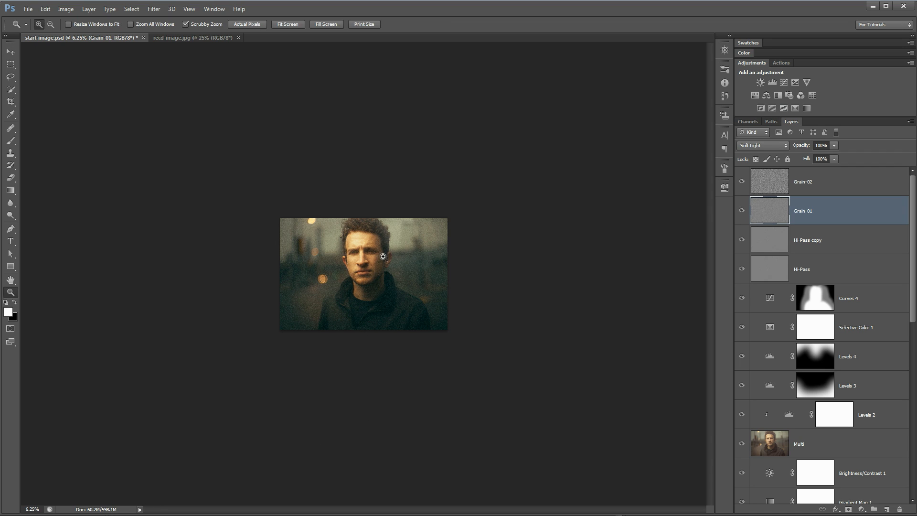
Set the Grain-01 layer's opacity to 24% while judging the grain on the face at 66.7% zoom
click(383, 257)
click(382, 257)
click(381, 256)
click(380, 257)
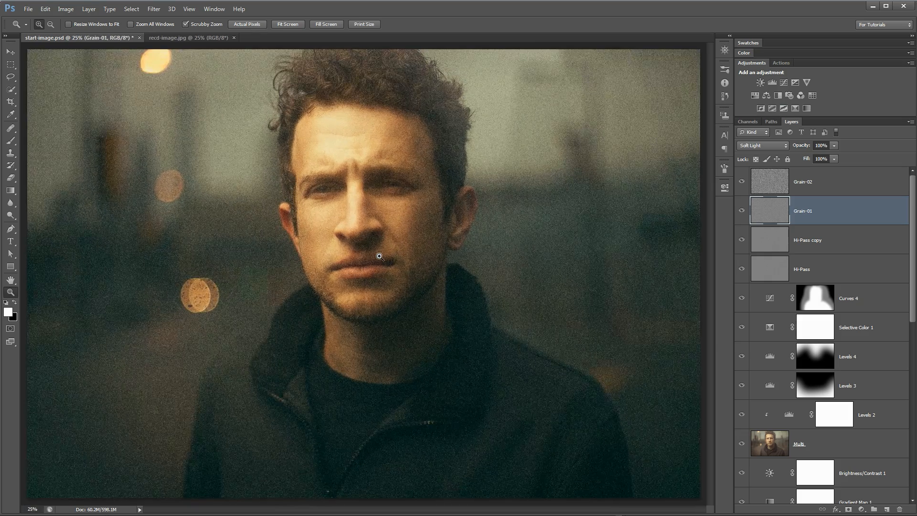
click(380, 257)
click(379, 258)
click(379, 258)
drag(379, 258, 356, 357)
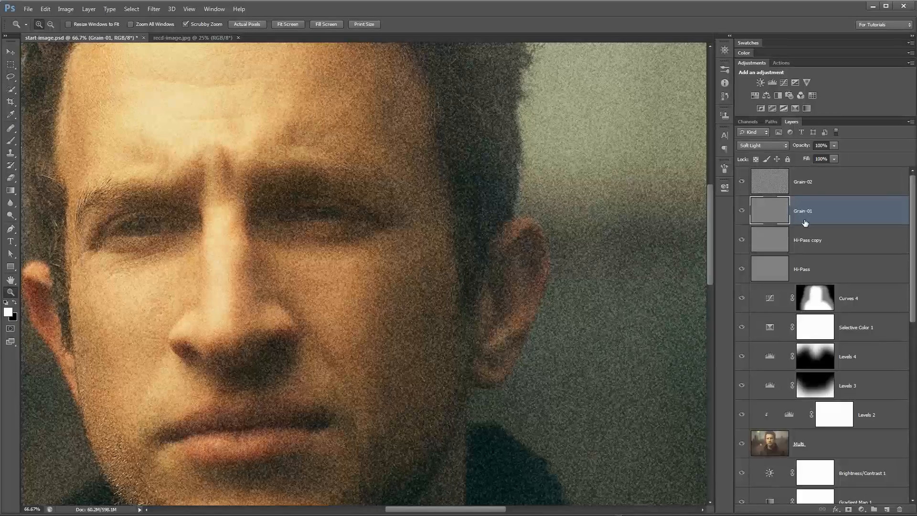
drag(803, 147, 747, 153)
click(770, 203)
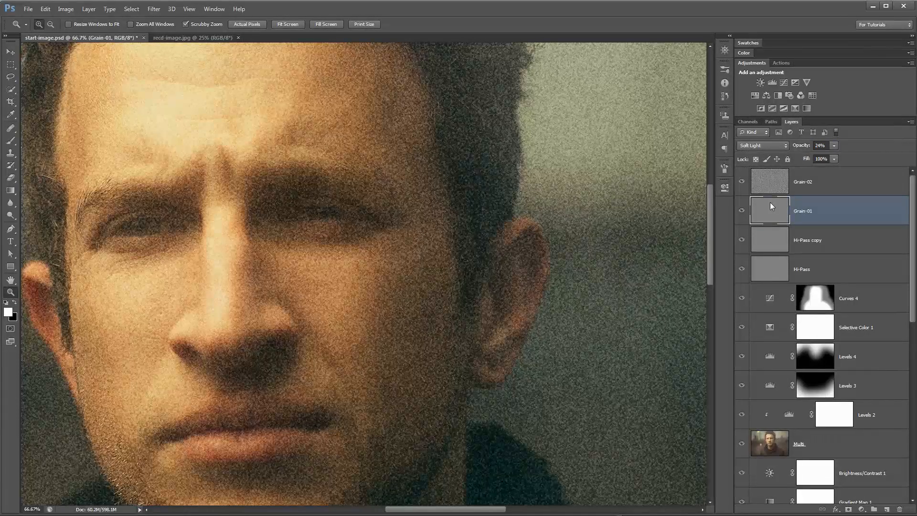
Set the Grain-02 layer's opacity to 20% and compare the portrait with both grain layers hidden and shown
click(822, 188)
drag(804, 148, 766, 146)
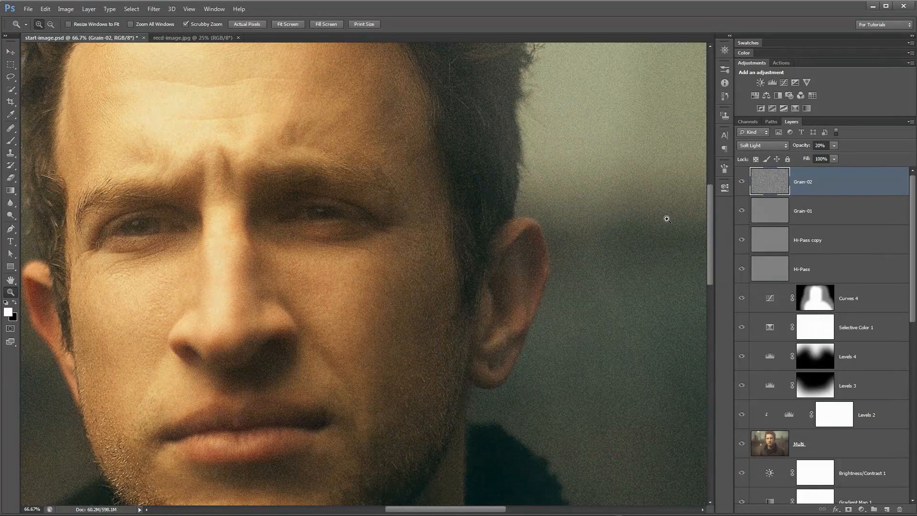
drag(741, 181, 744, 212)
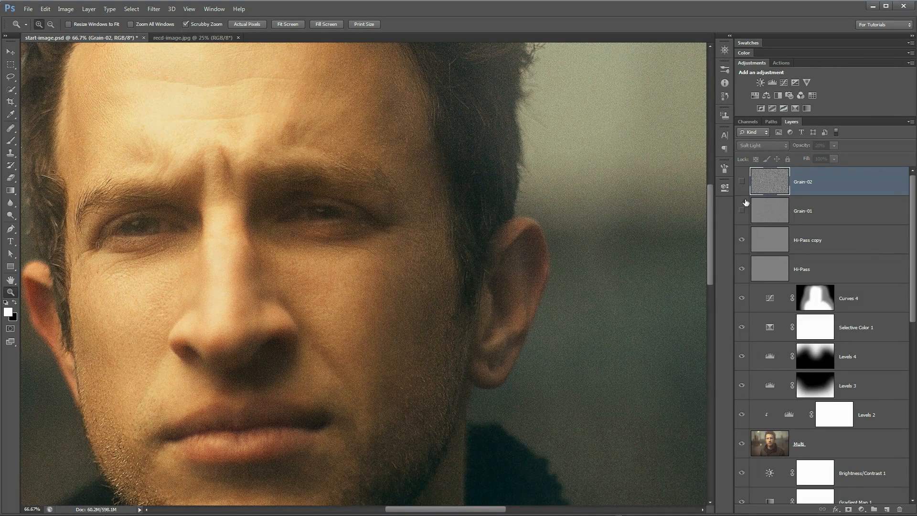
click(742, 182)
click(742, 210)
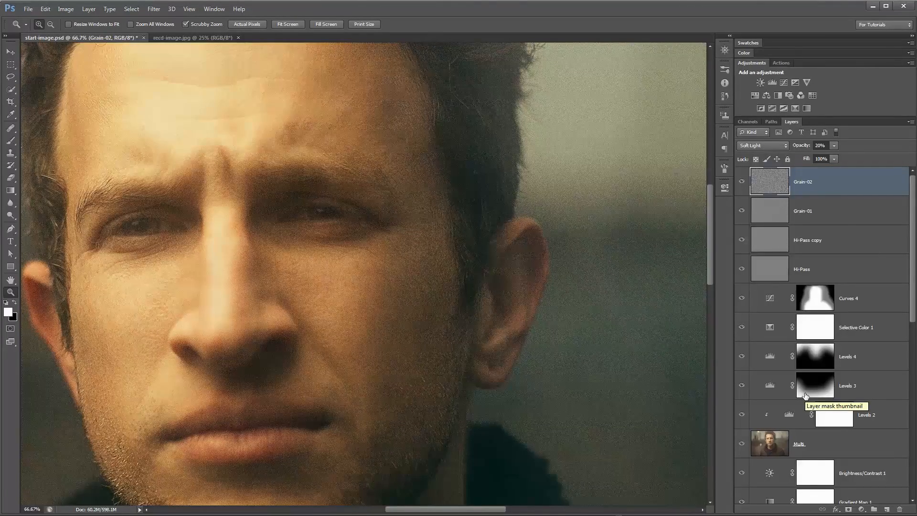
Compare the whole graded portrait with the original by showing only the SmartObject layer, then restoring all layers
key(ctrl+0)
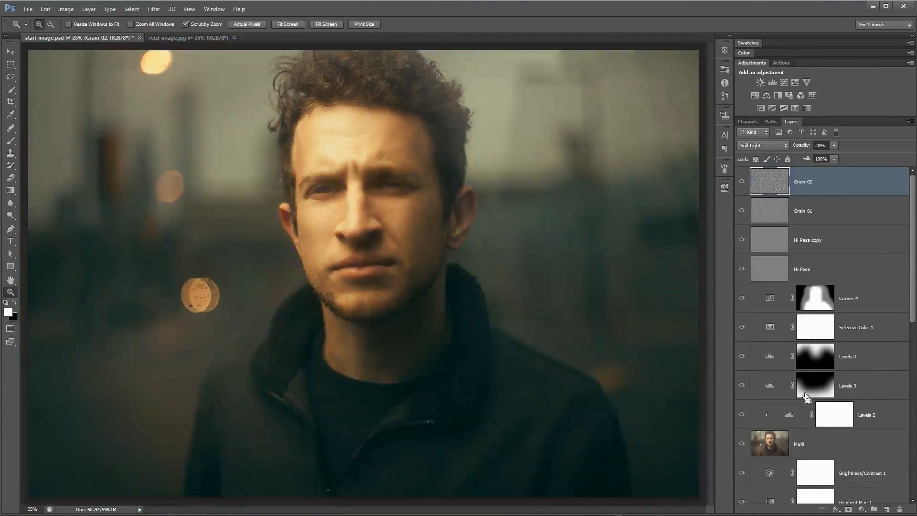
scroll(807, 401, down, 10)
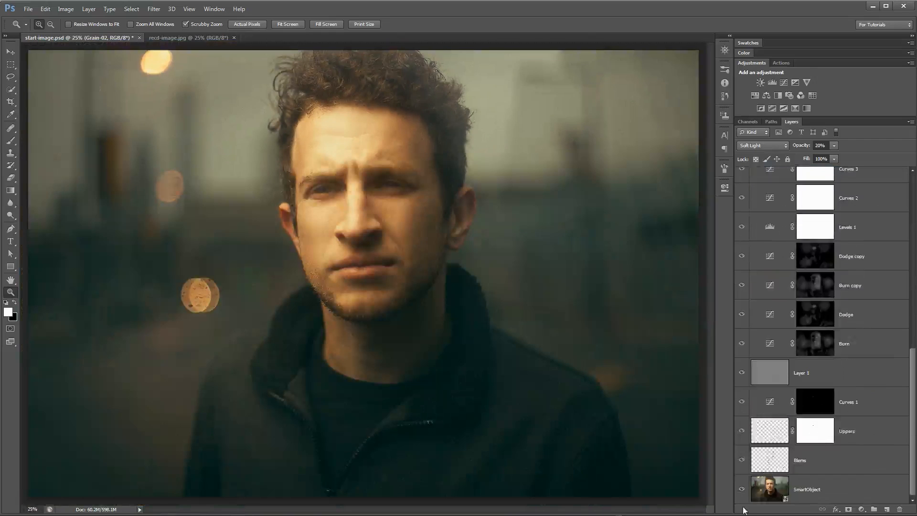
alt+click(741, 490)
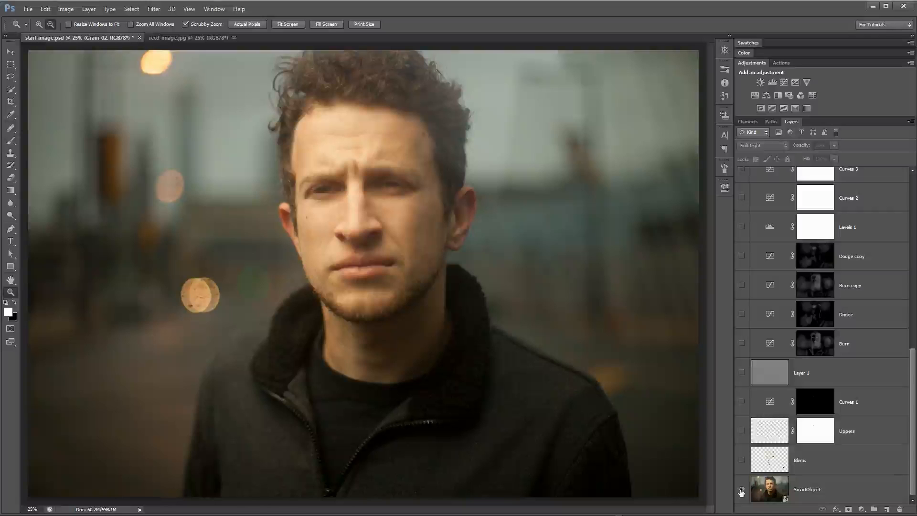
alt+click(741, 490)
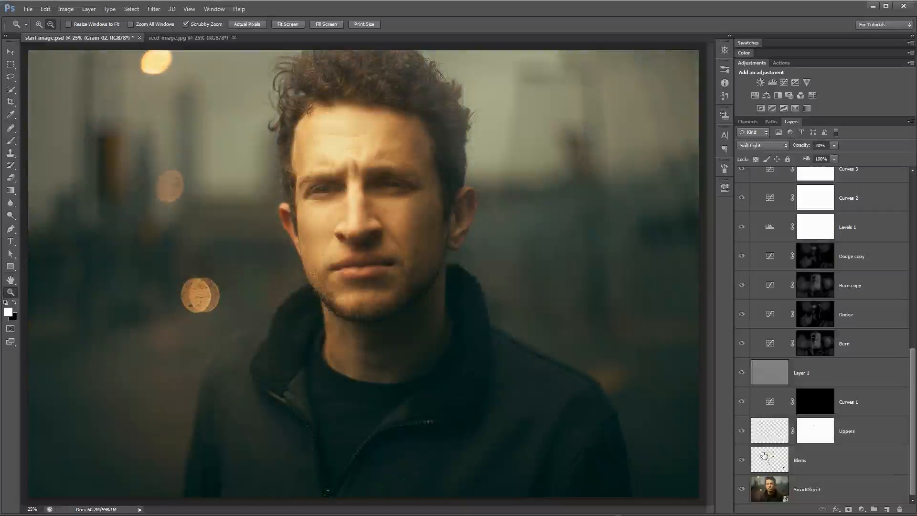
scroll(768, 431, up, 10)
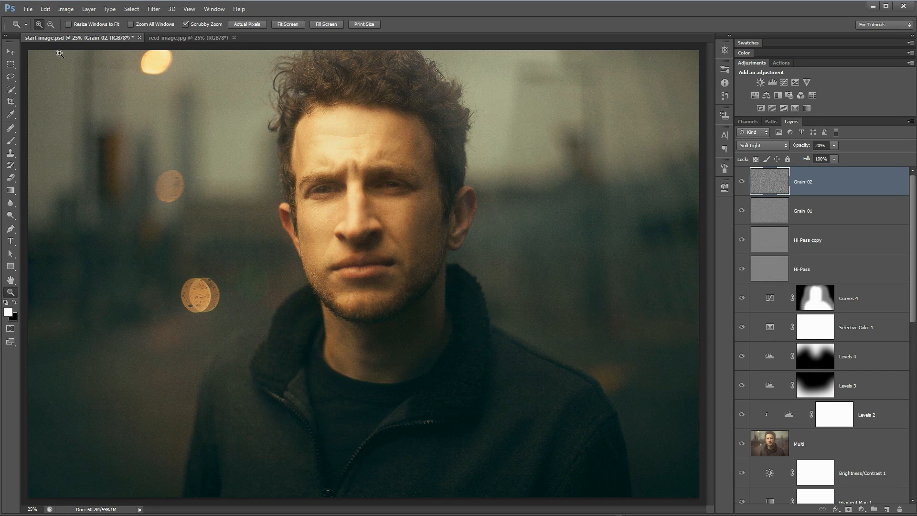
Review the full layer stack from the grain layers down to the SmartObject, with the Move tool active
click(11, 52)
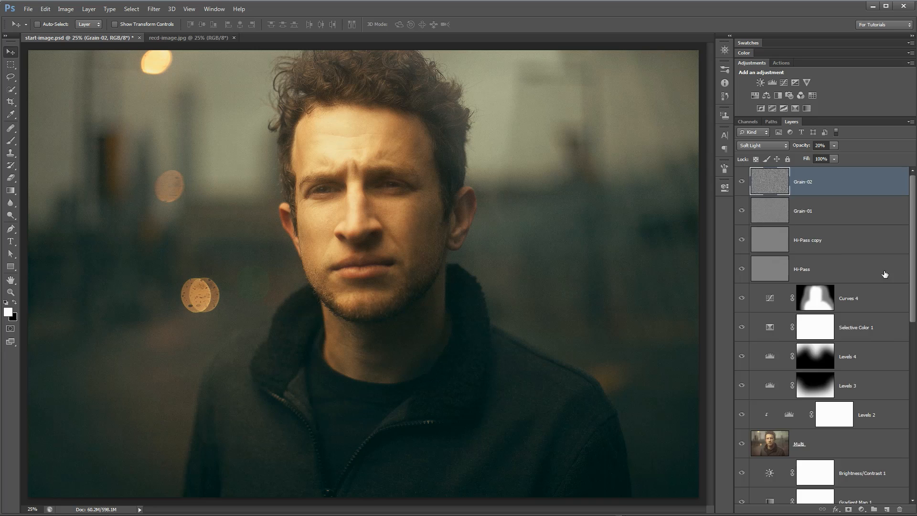
scroll(885, 274, down, 5)
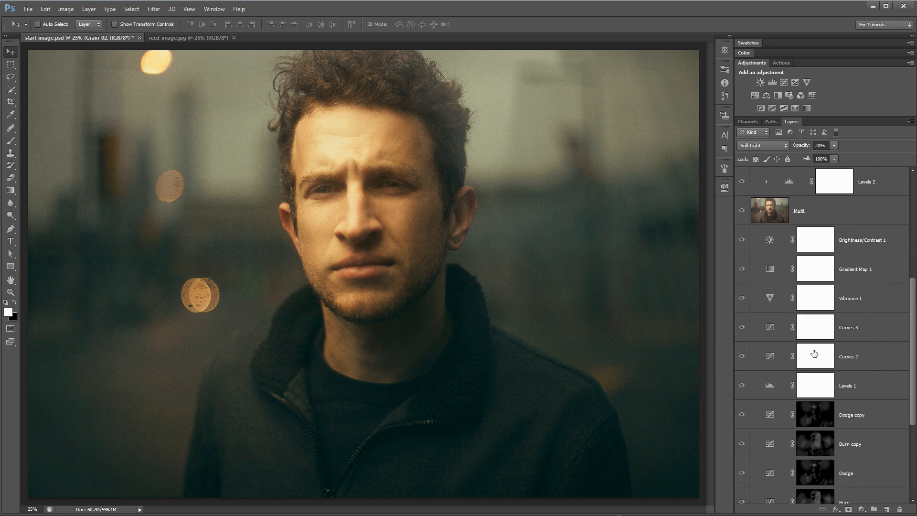
scroll(803, 335, up, 5)
scroll(784, 303, down, 5)
scroll(784, 303, up, 1)
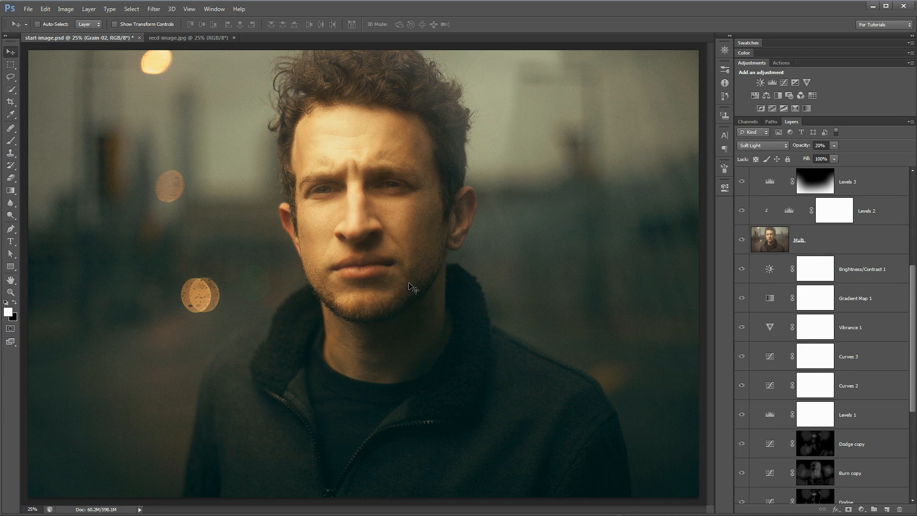
scroll(821, 291, down, 5)
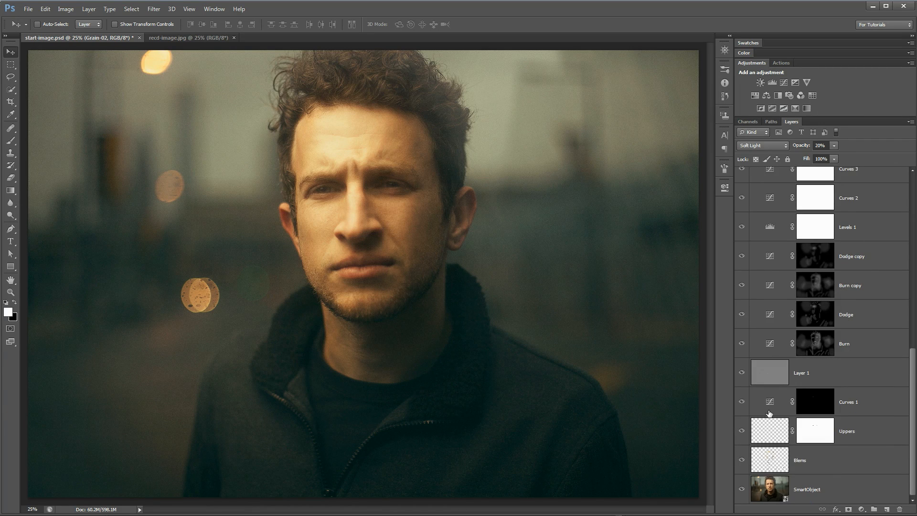
scroll(784, 411, up, 5)
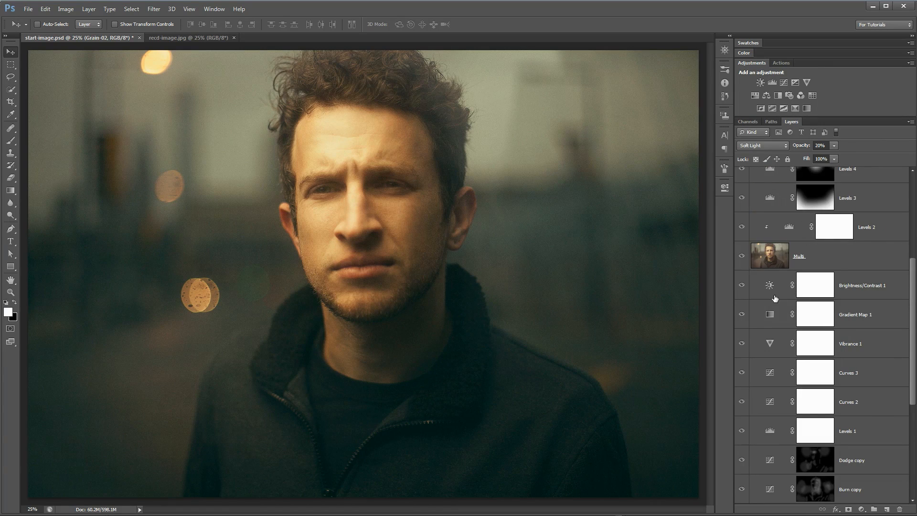
scroll(801, 367, up, 2)
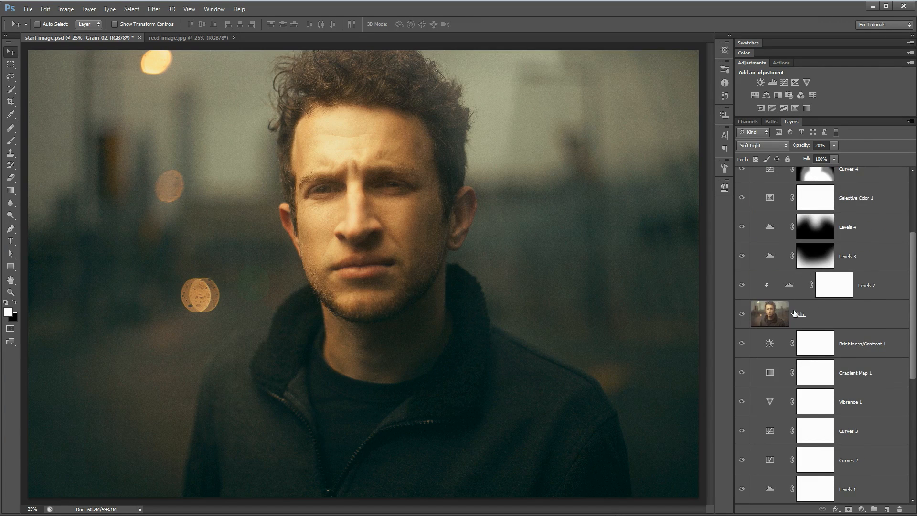
scroll(794, 314, up, 4)
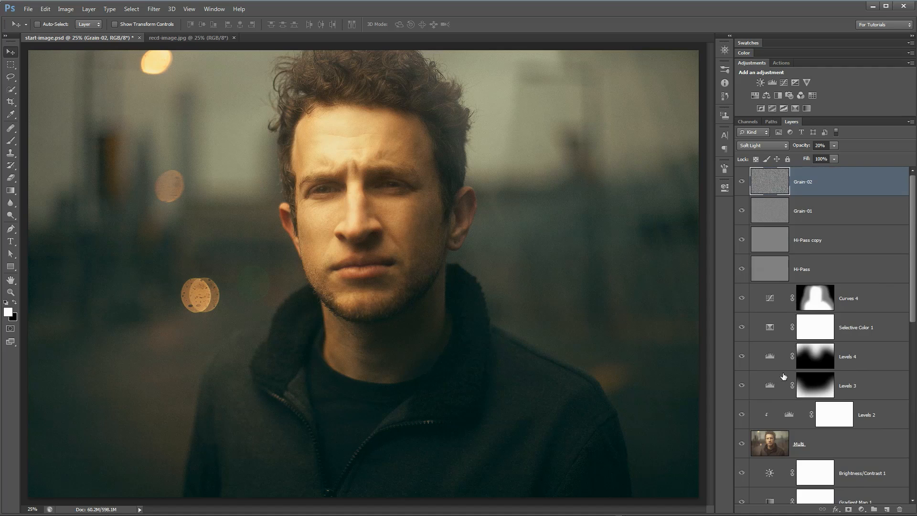